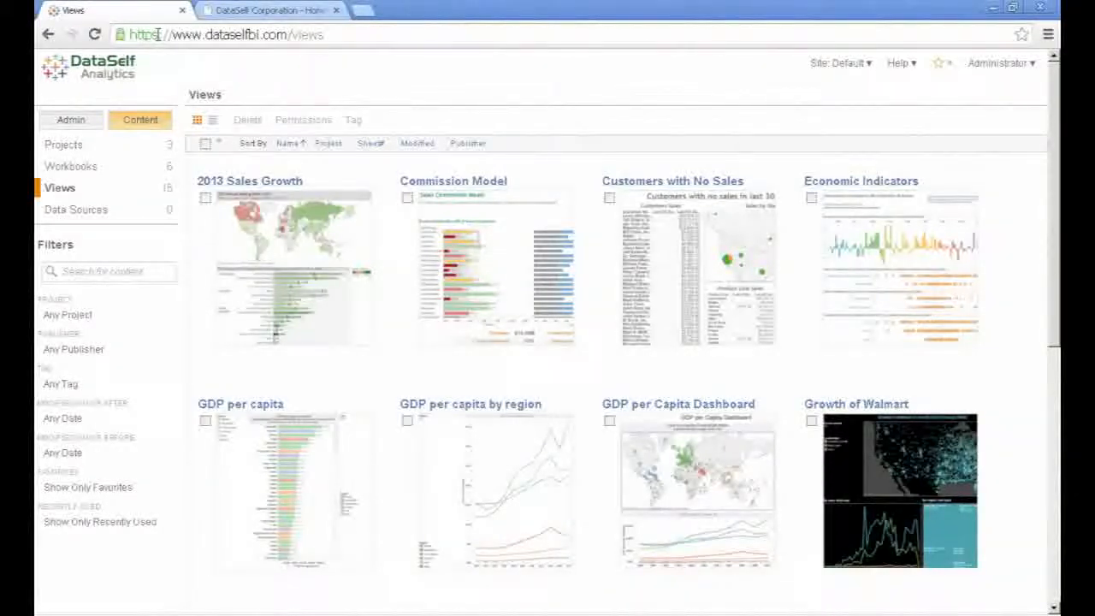
Open the Top Customers by Sales view from the views list and look over its bar chart.
left_click(155, 34)
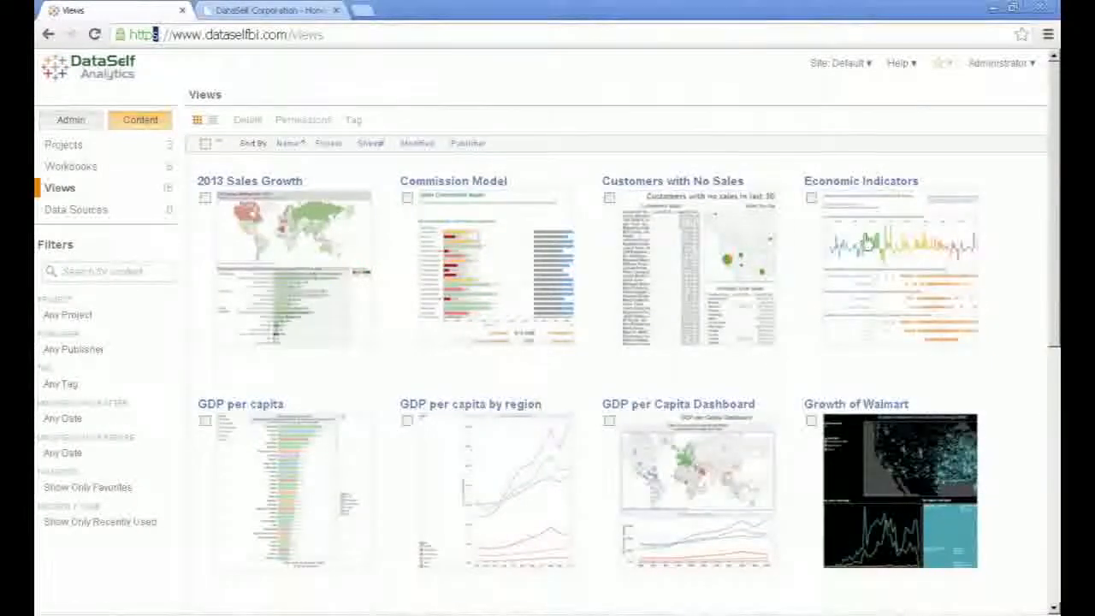
left_click_drag(1054, 315, 1055, 539)
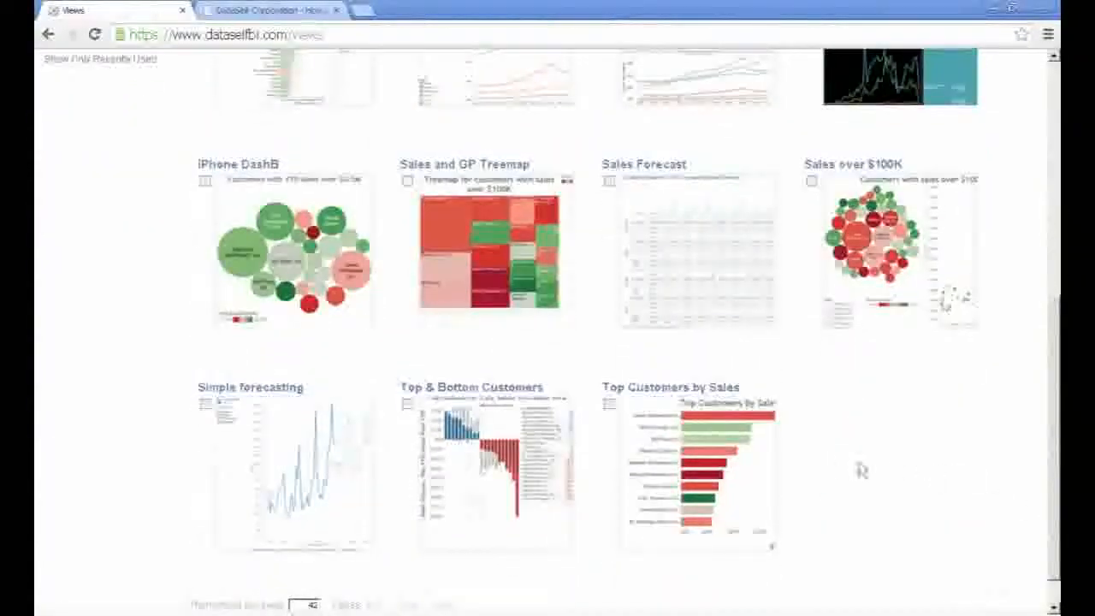
left_click(751, 496)
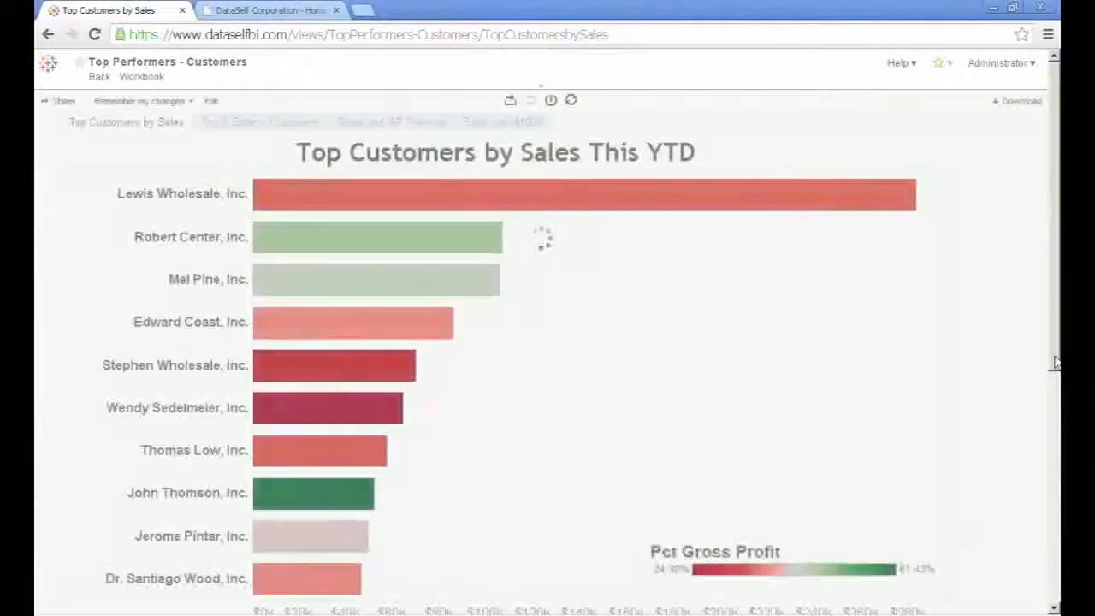
left_click_drag(1053, 361, 1054, 392)
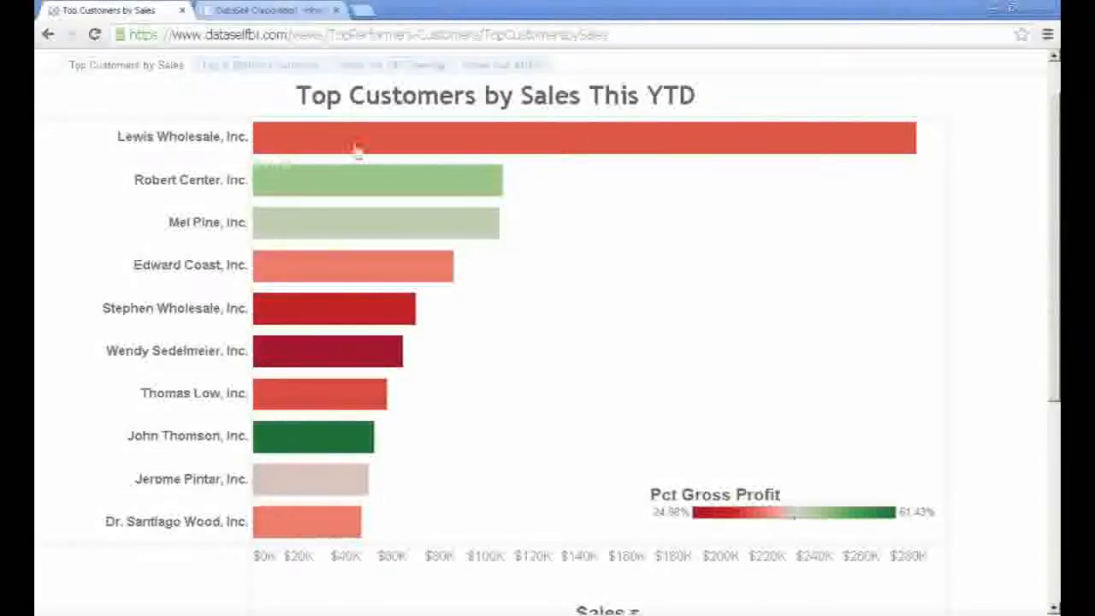
Return to the views list, reopen Top Customers by Sales, and show the details of the Lewis Wholesale, Inc. bar.
left_click(75, 69)
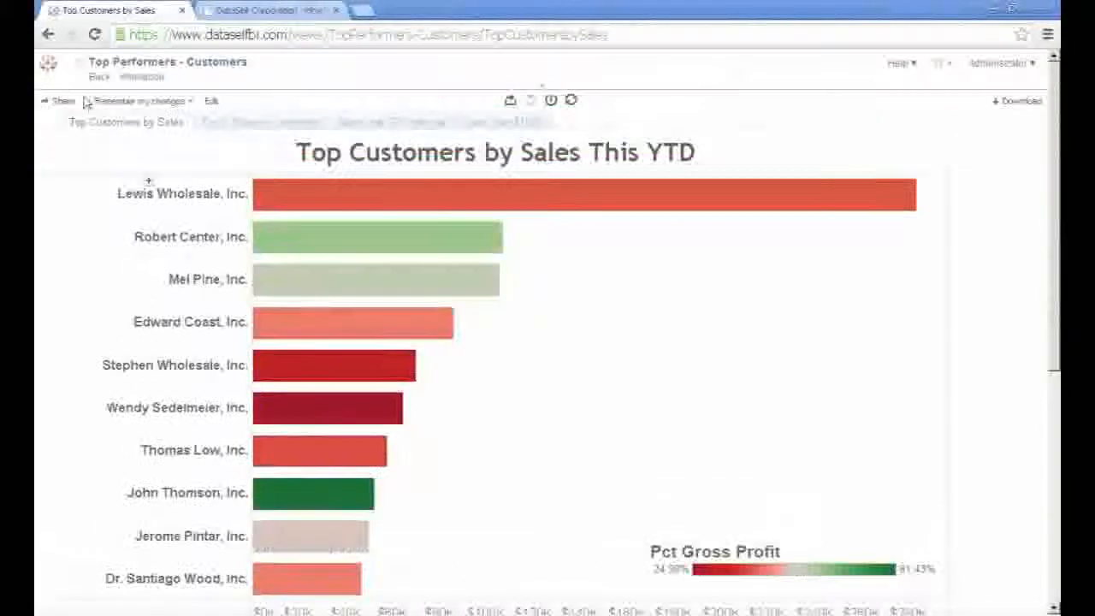
left_click(53, 75)
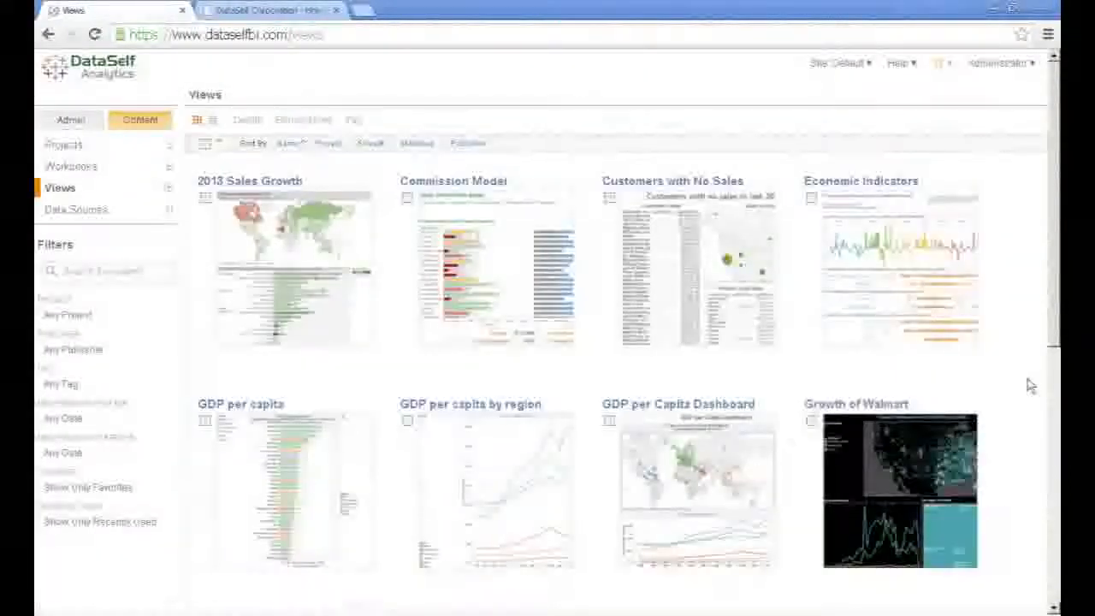
left_click_drag(1053, 332, 1051, 525)
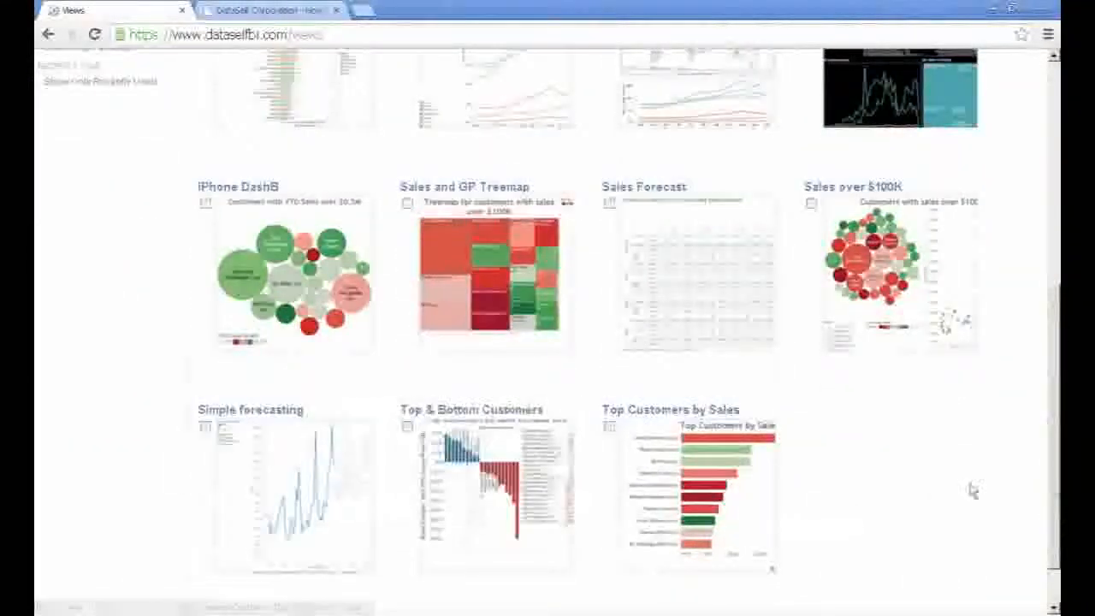
left_click(730, 537)
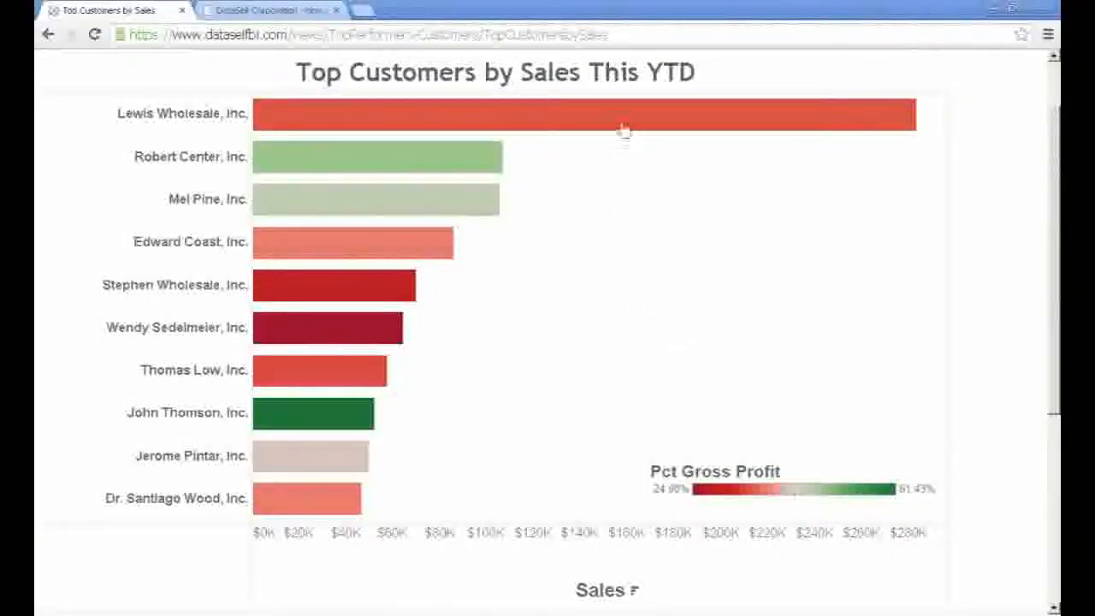
mouse_move(622, 124)
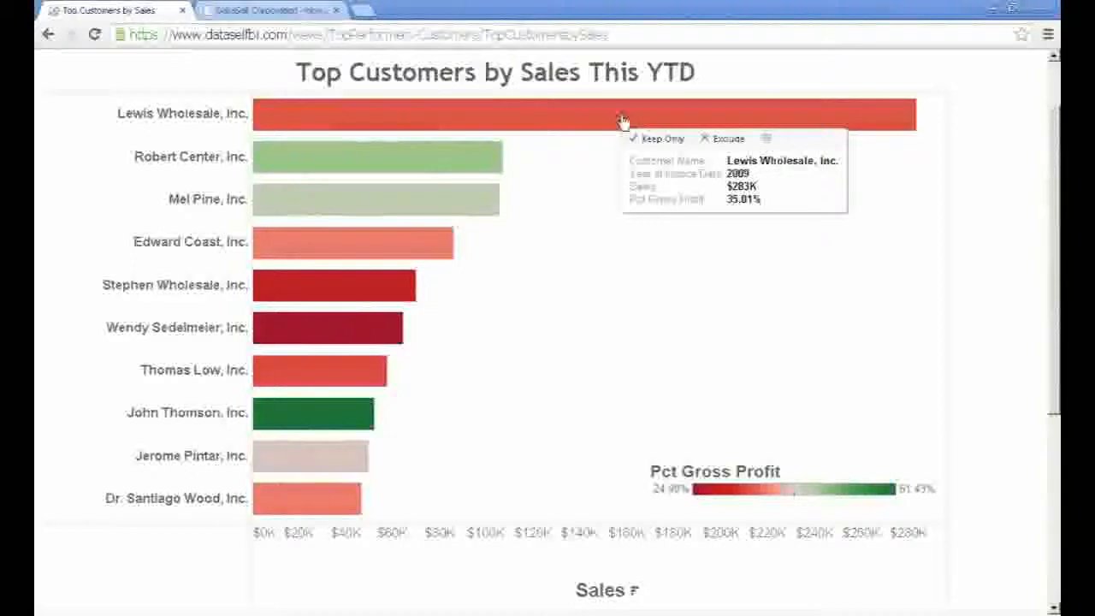
Return to the views list and open the Top & Bottom Customers view to examine its sales increases and decreases.
scroll(272, 119, "up", 2)
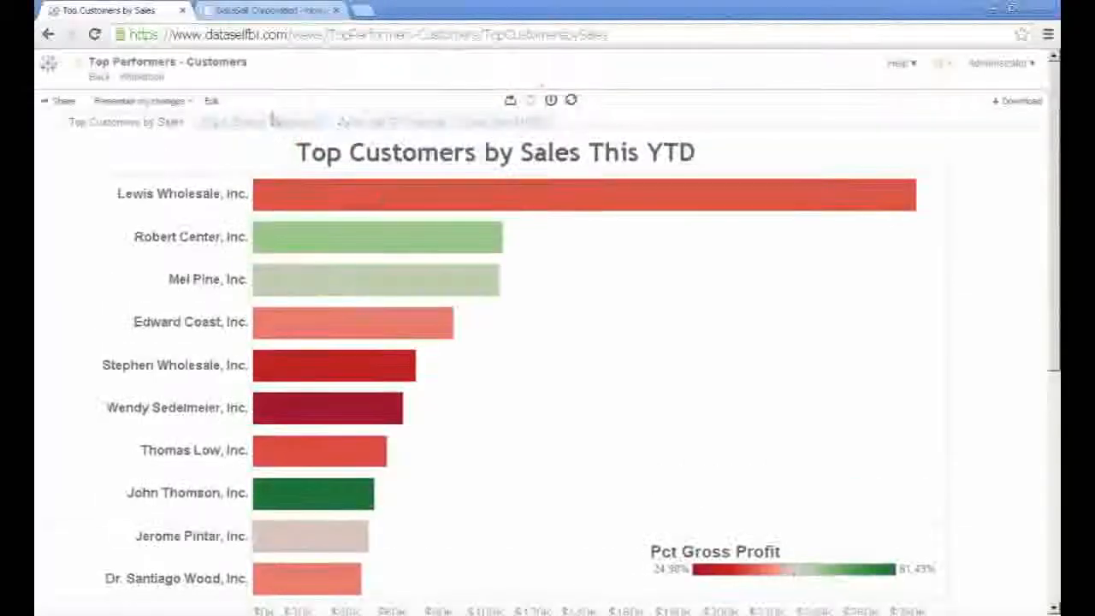
left_click(51, 67)
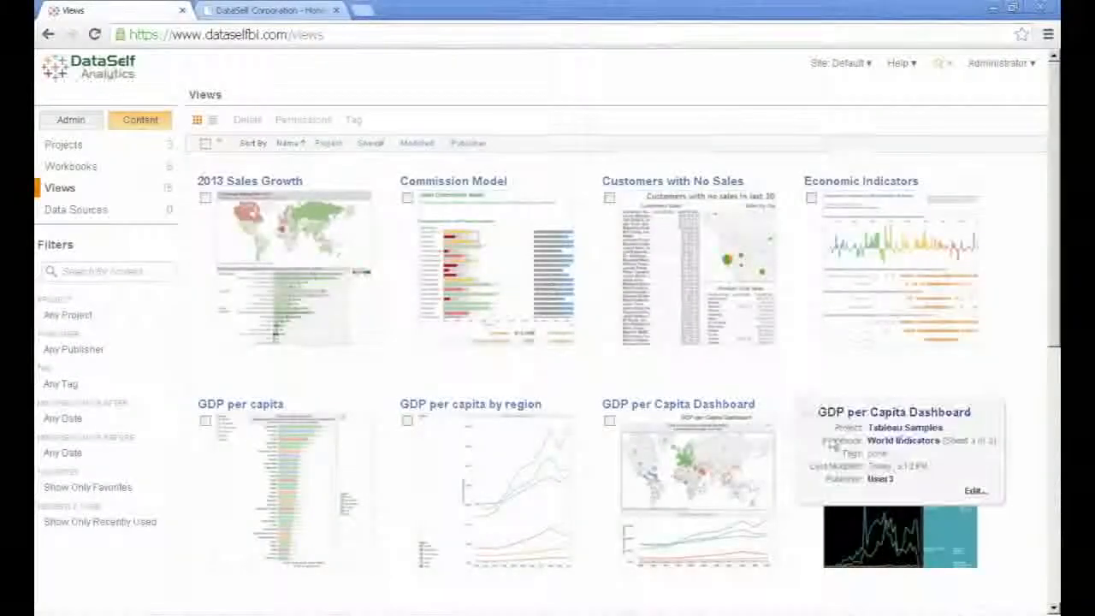
left_click(1057, 485)
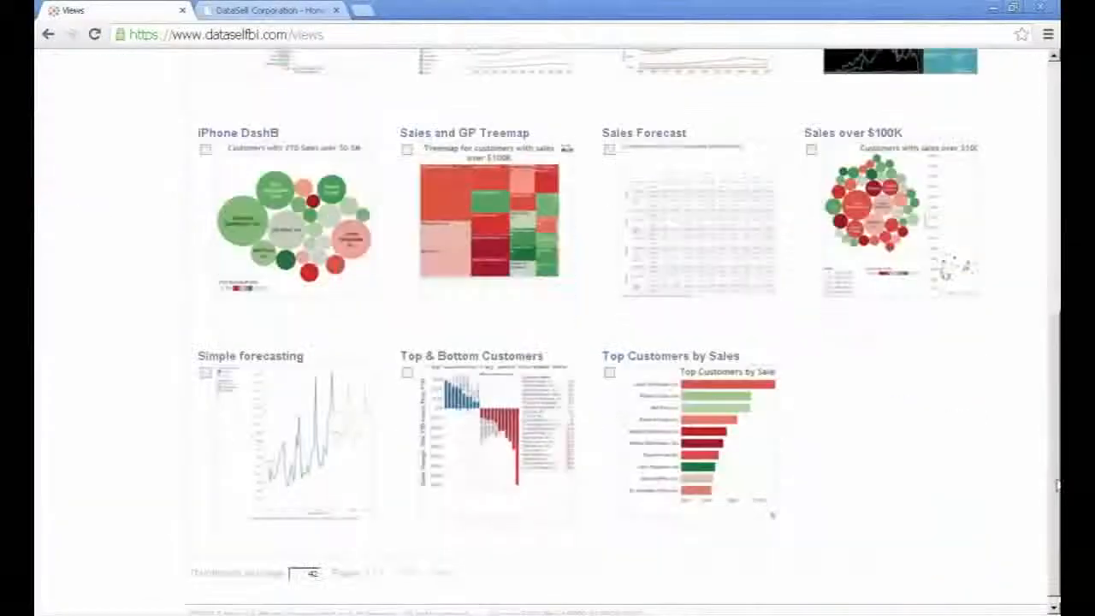
left_click(547, 490)
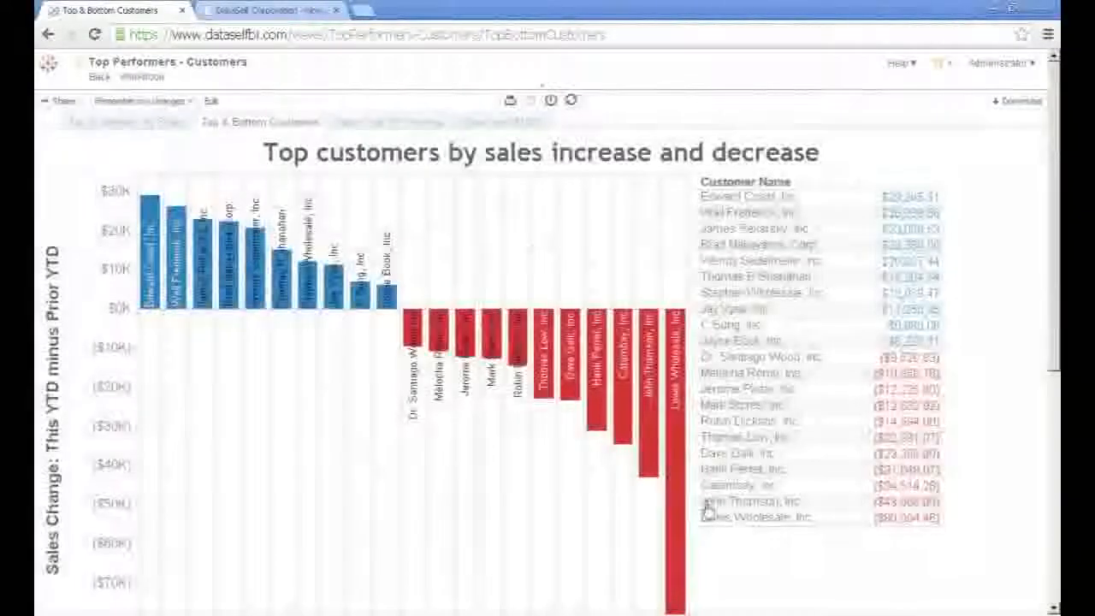
scroll(709, 508, "down", 1)
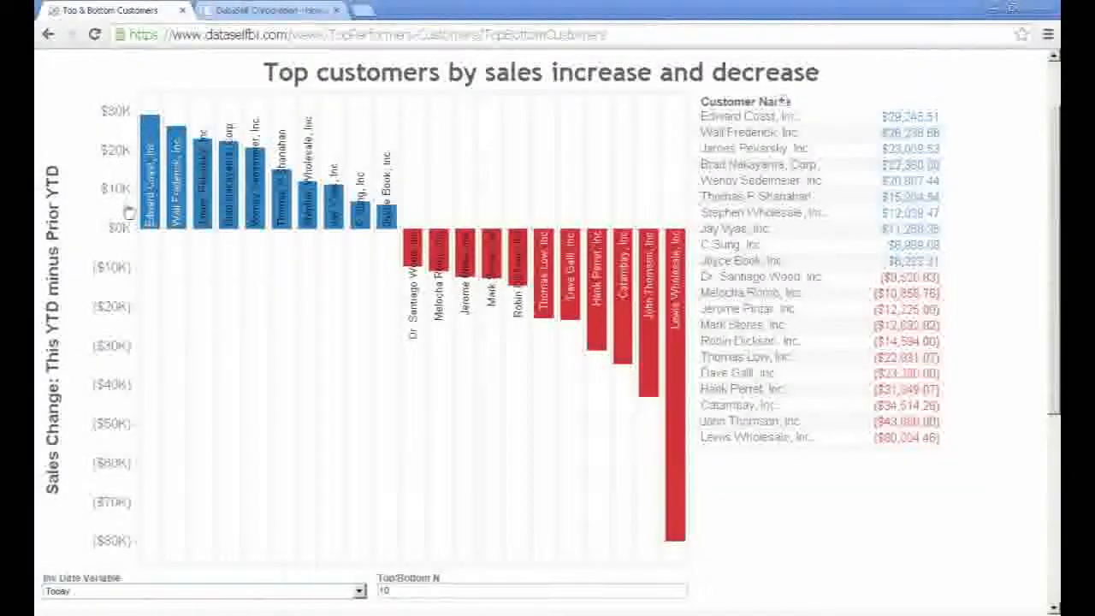
mouse_move(403, 221)
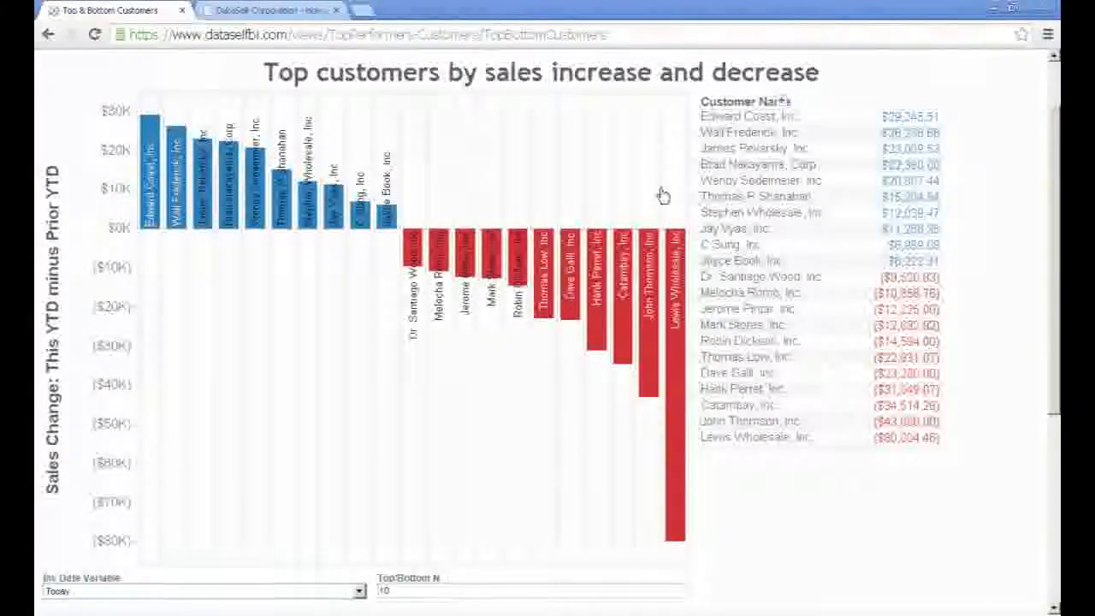
Return to the views list and open the Customers with No Sales dashboard to review its tables and map.
left_click(81, 77)
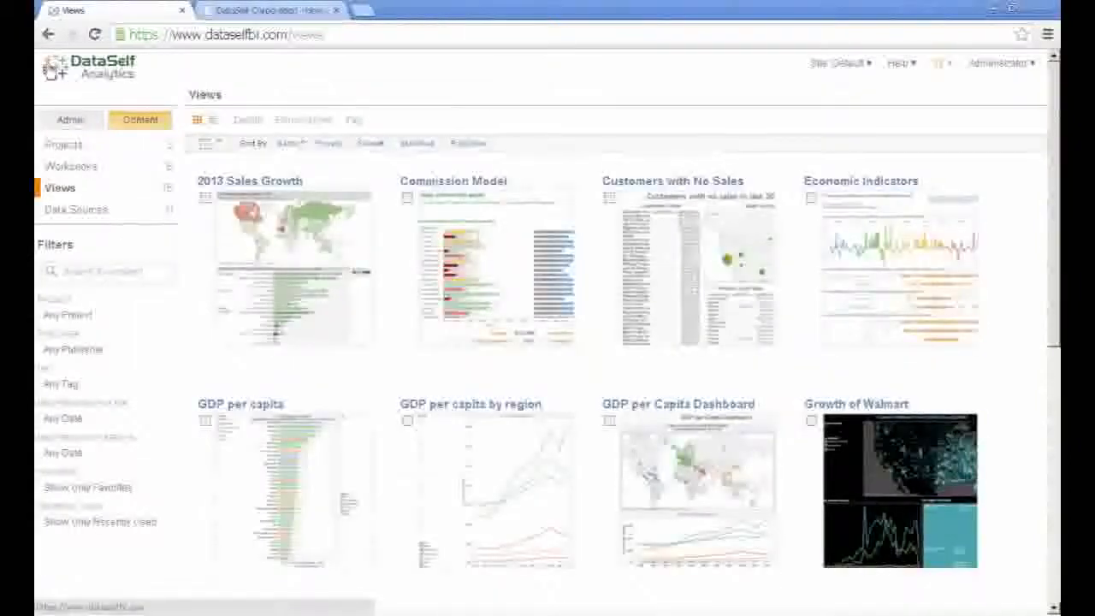
mouse_move(566, 281)
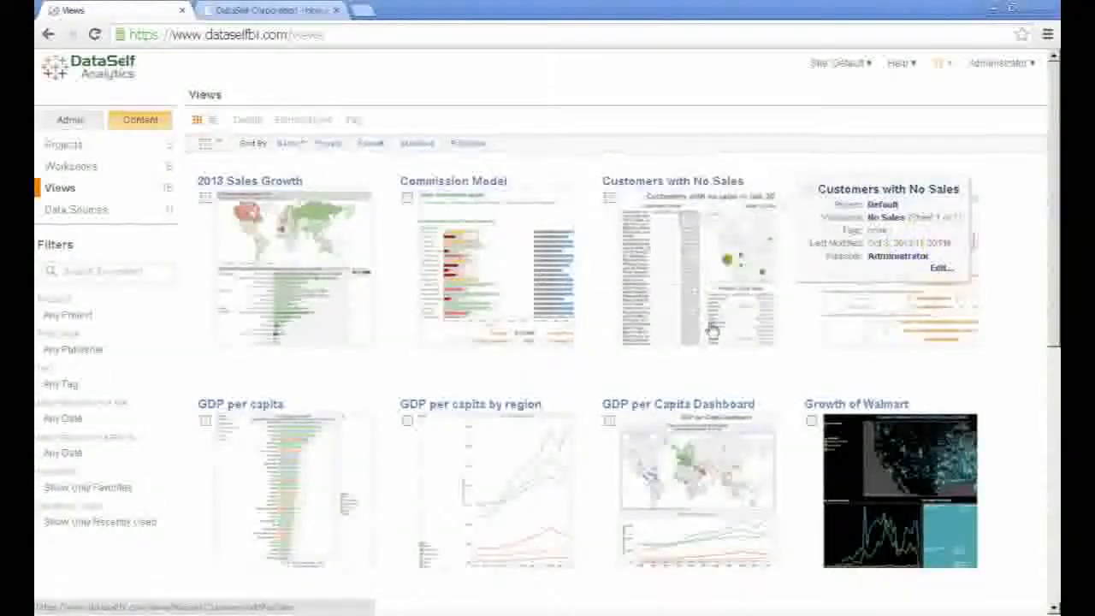
left_click(700, 323)
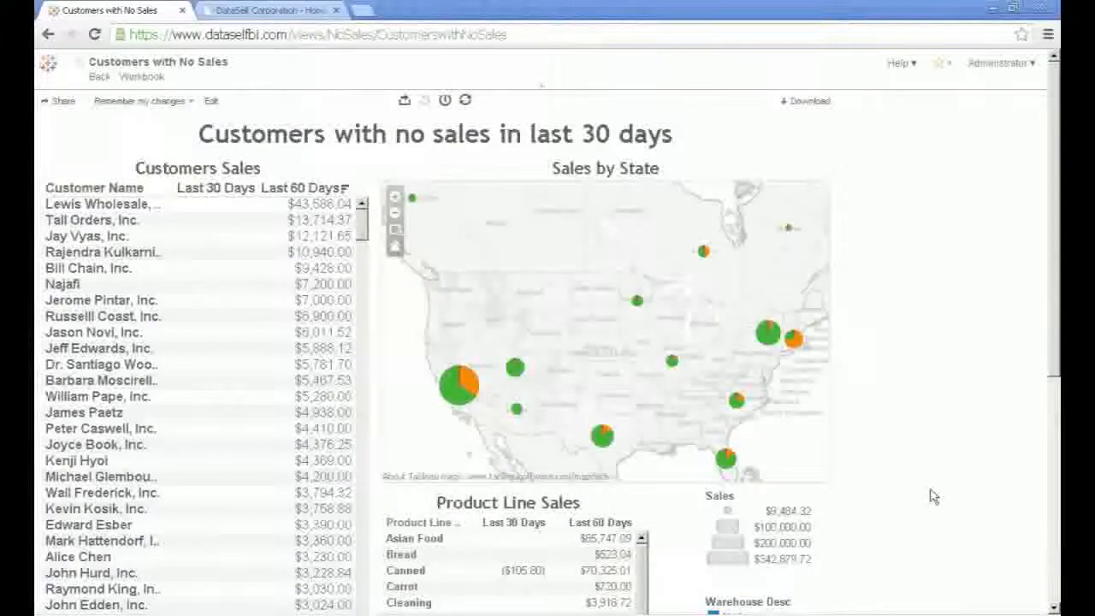
scroll(1039, 385, "down", 1)
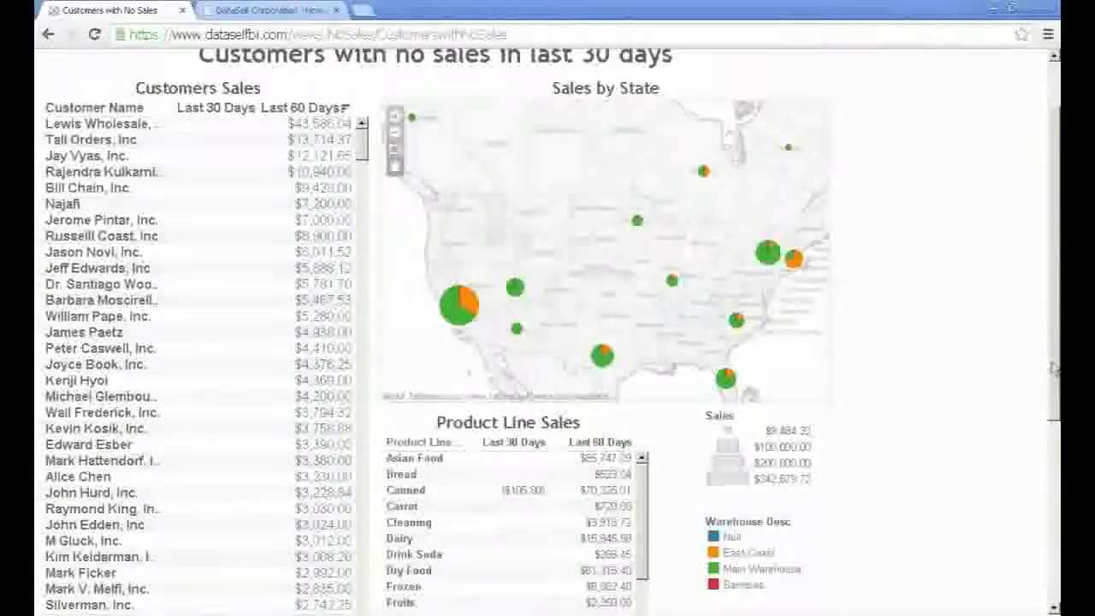
scroll(1040, 385, "up", 1)
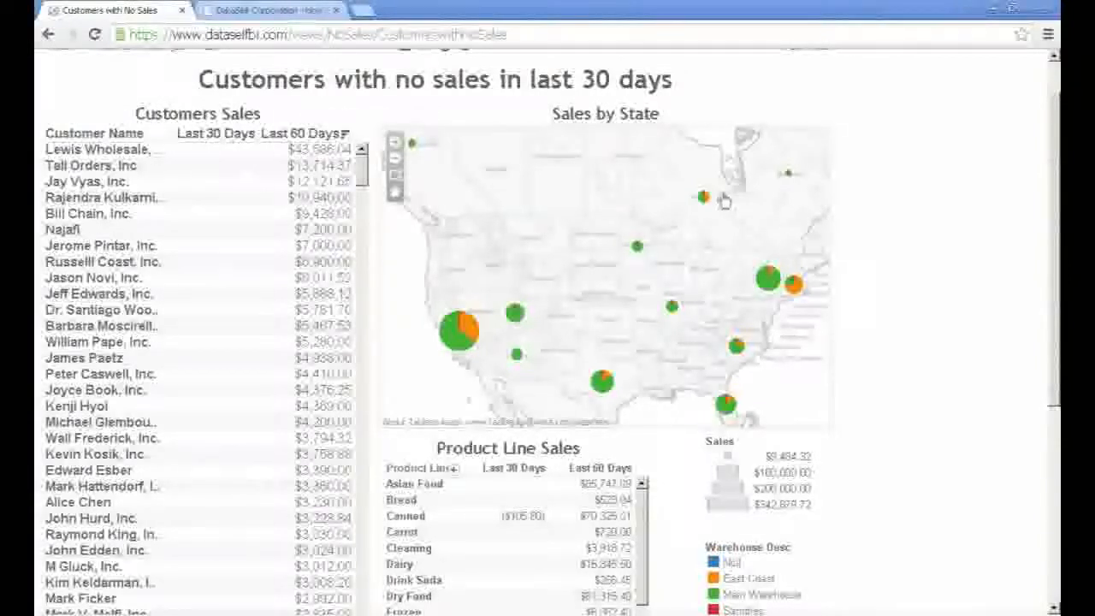
Filter the dashboard by the central Canada pie on the Sales by State map, and return to the views list.
left_click_drag(682, 179, 724, 234)
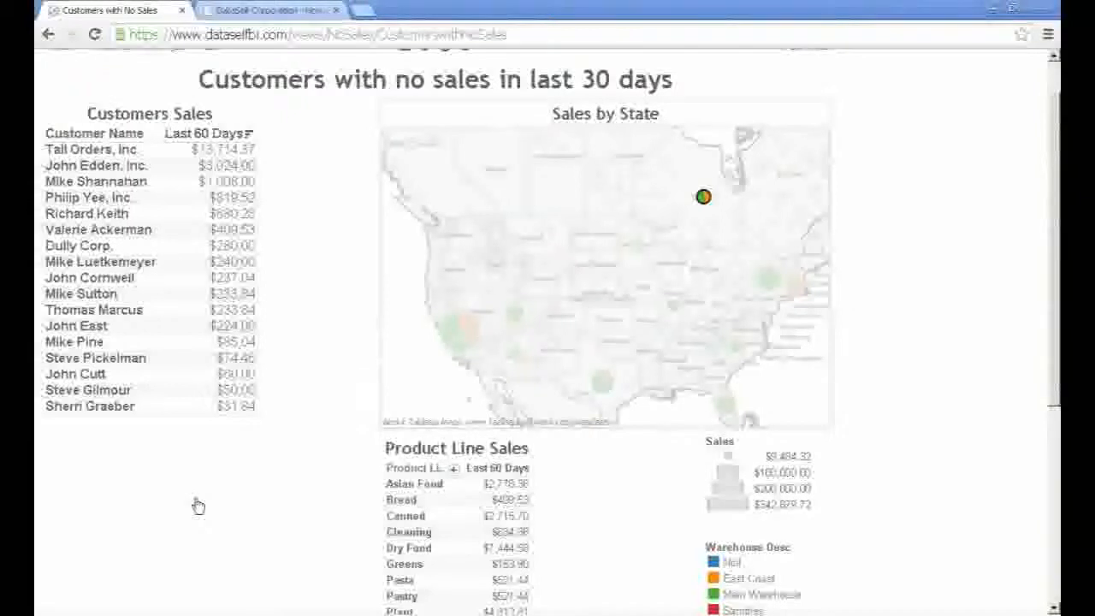
scroll(197, 506, "up", 1)
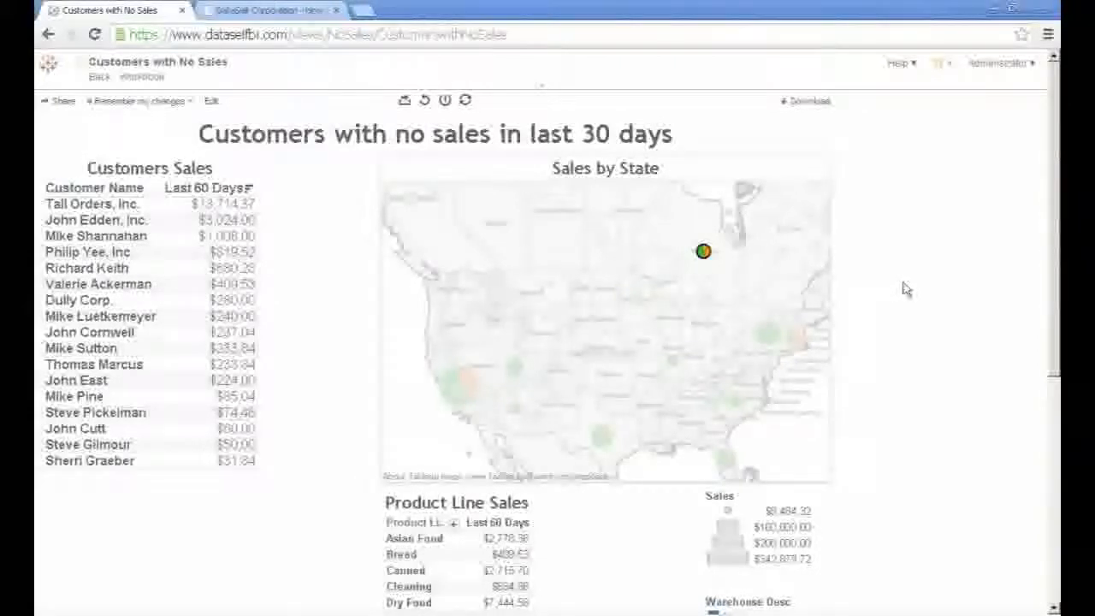
left_click(49, 68)
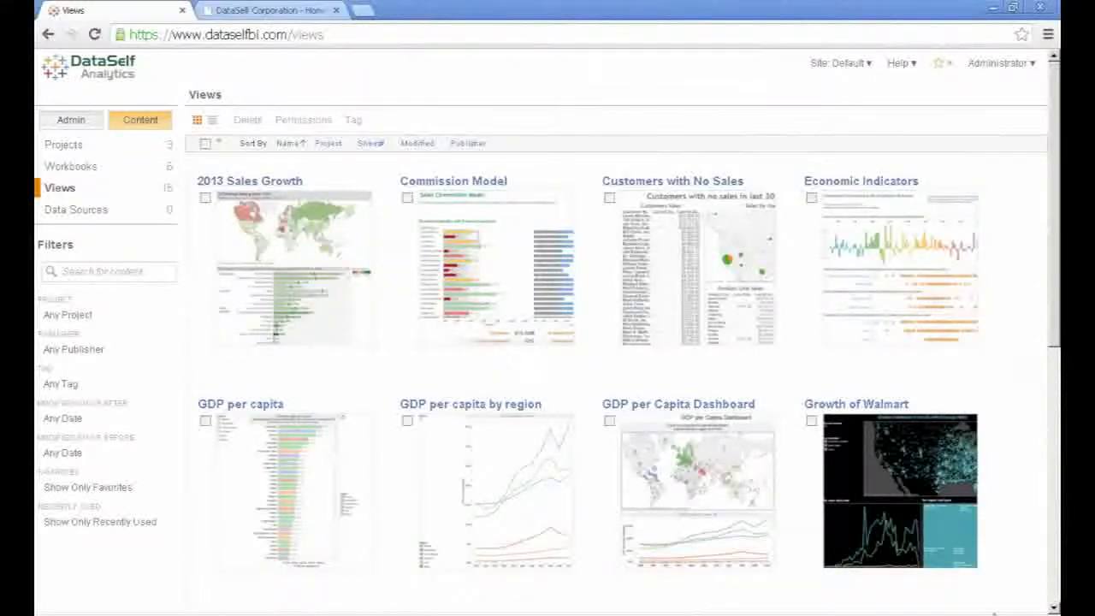
Switch to DataSelf Analytics Desktop and examine the fields in the Customer and Product dimension folders and the measures.
mouse_move(992, 612)
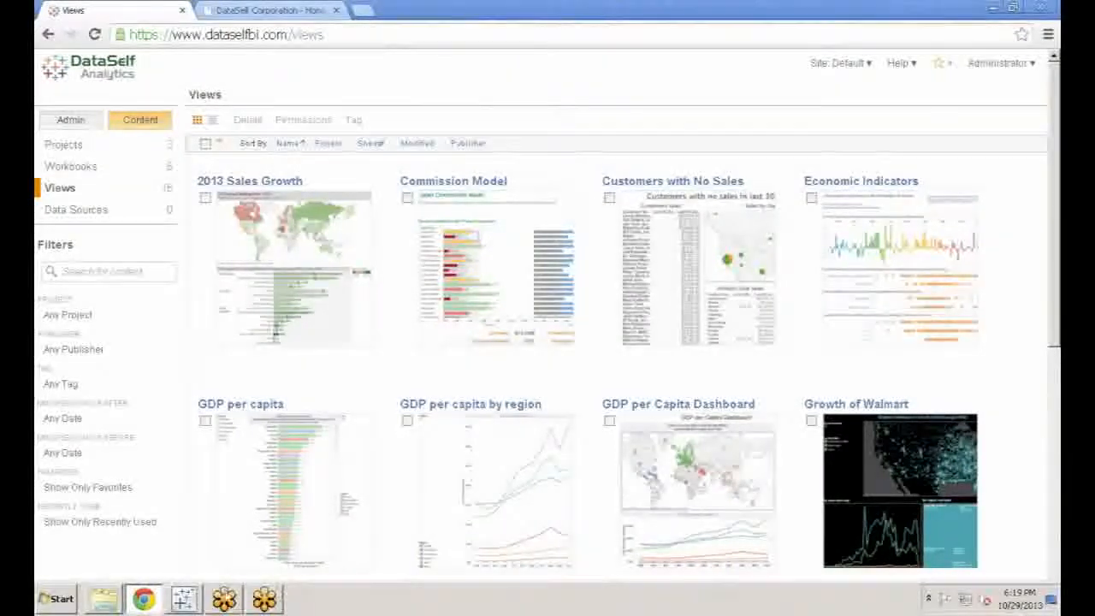
left_click(183, 600)
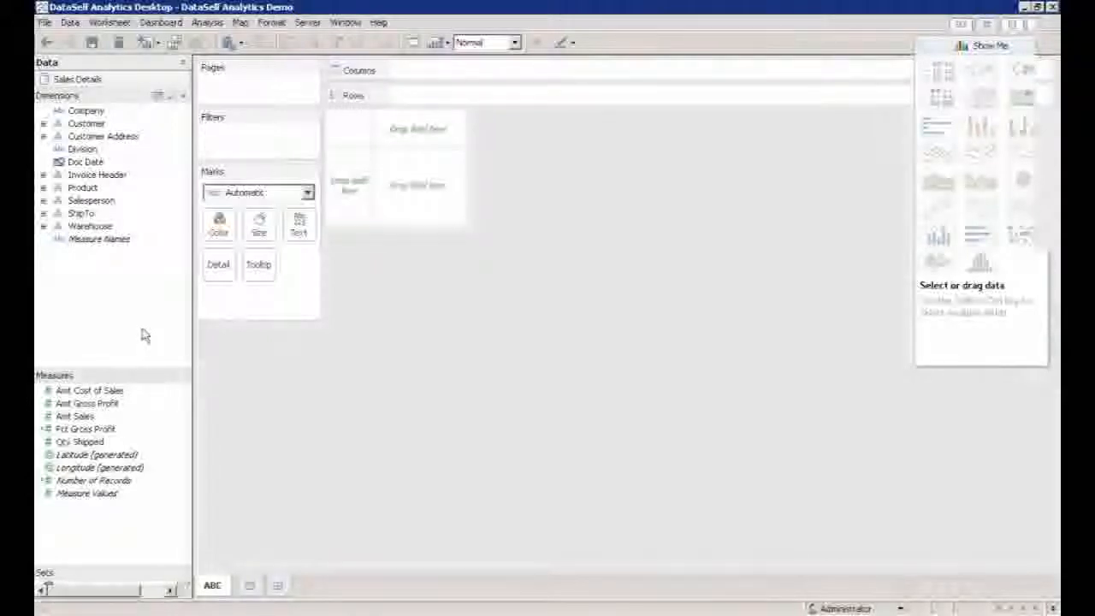
left_click(44, 123)
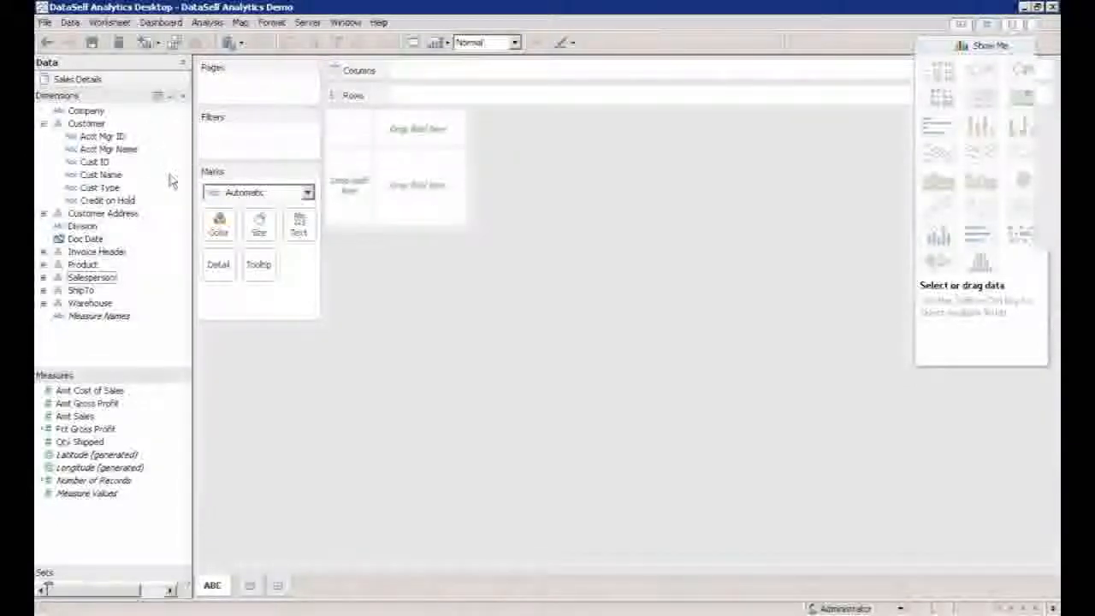
left_click(43, 265)
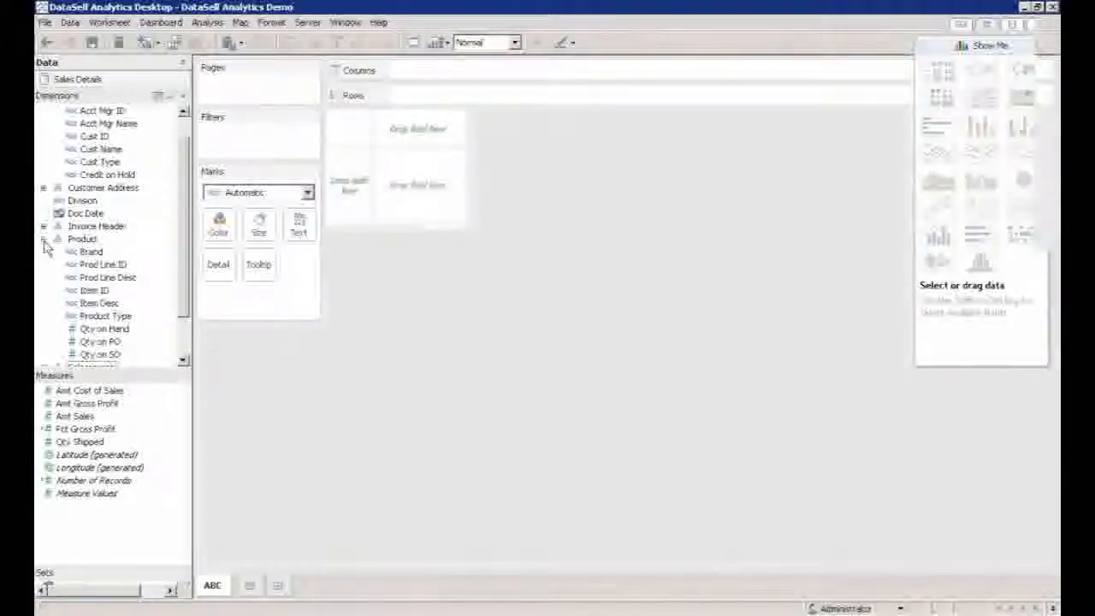
left_click(44, 239)
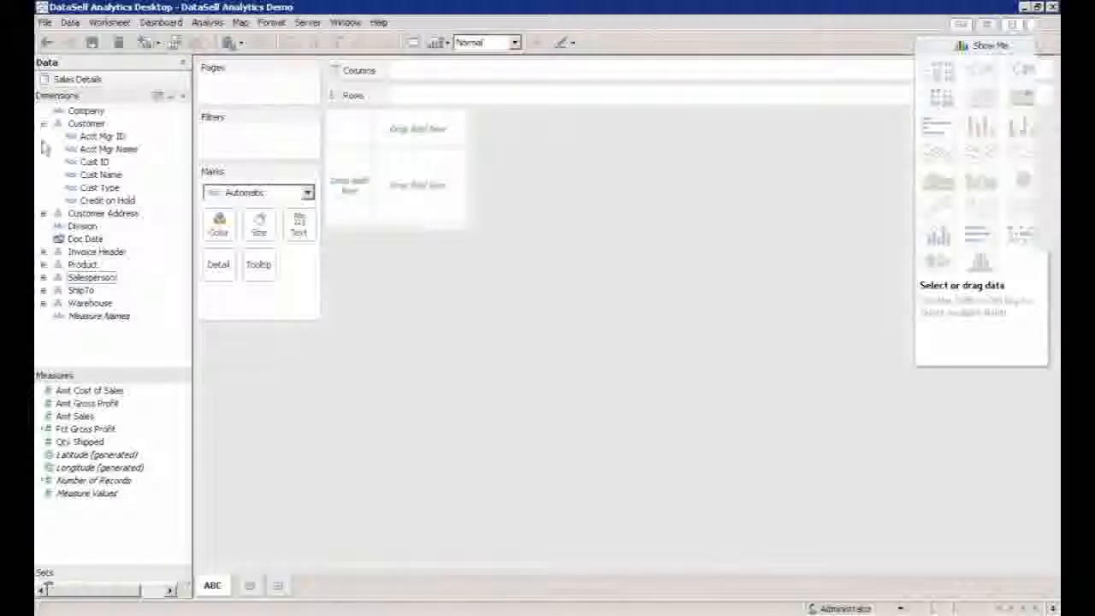
left_click(44, 124)
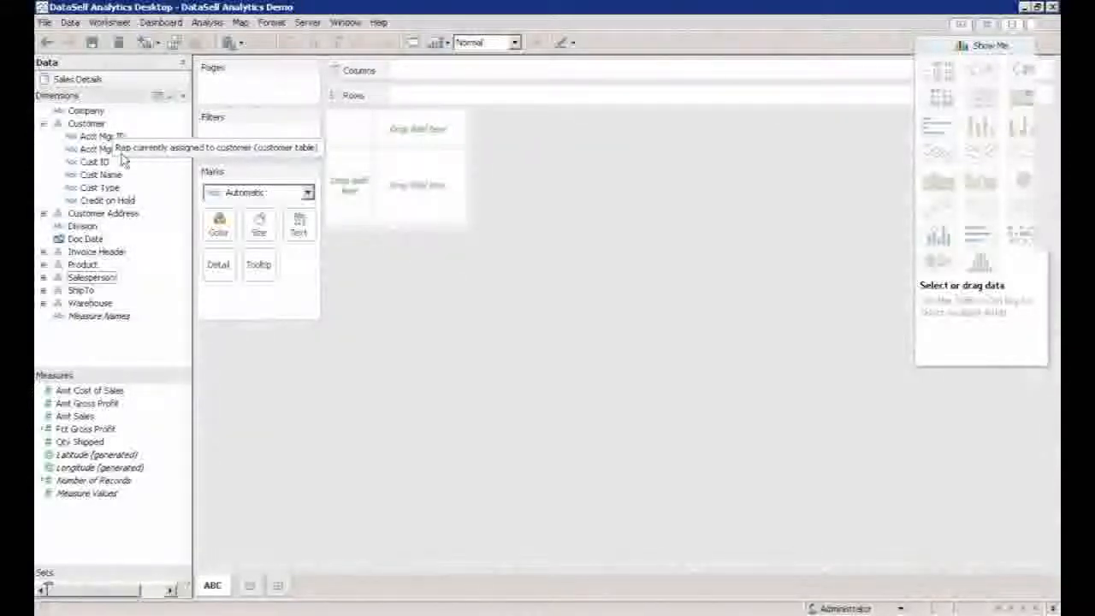
left_click(43, 124)
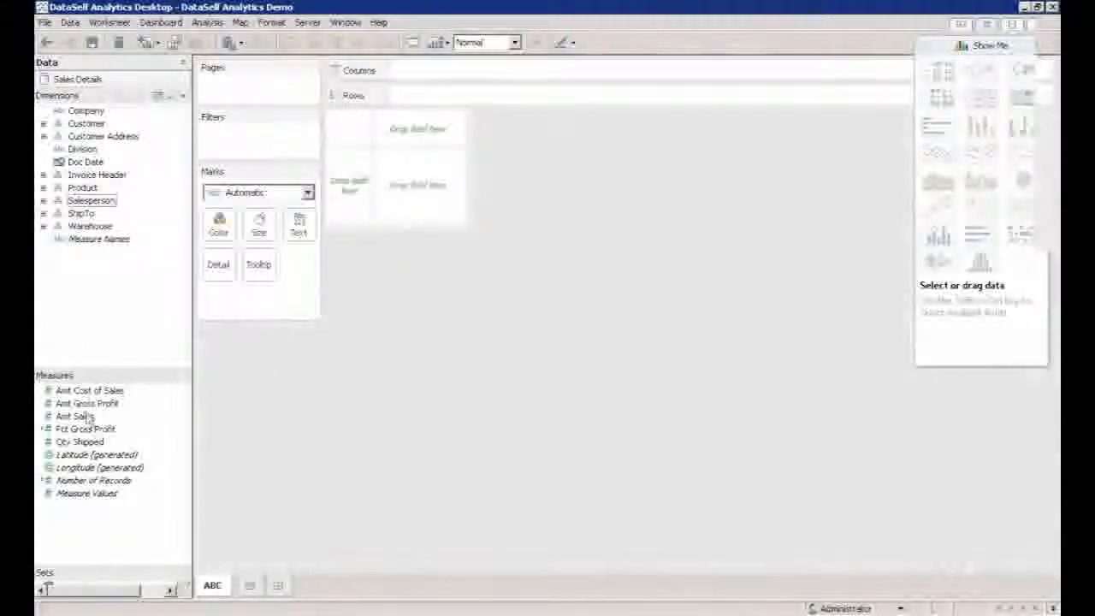
mouse_move(97, 428)
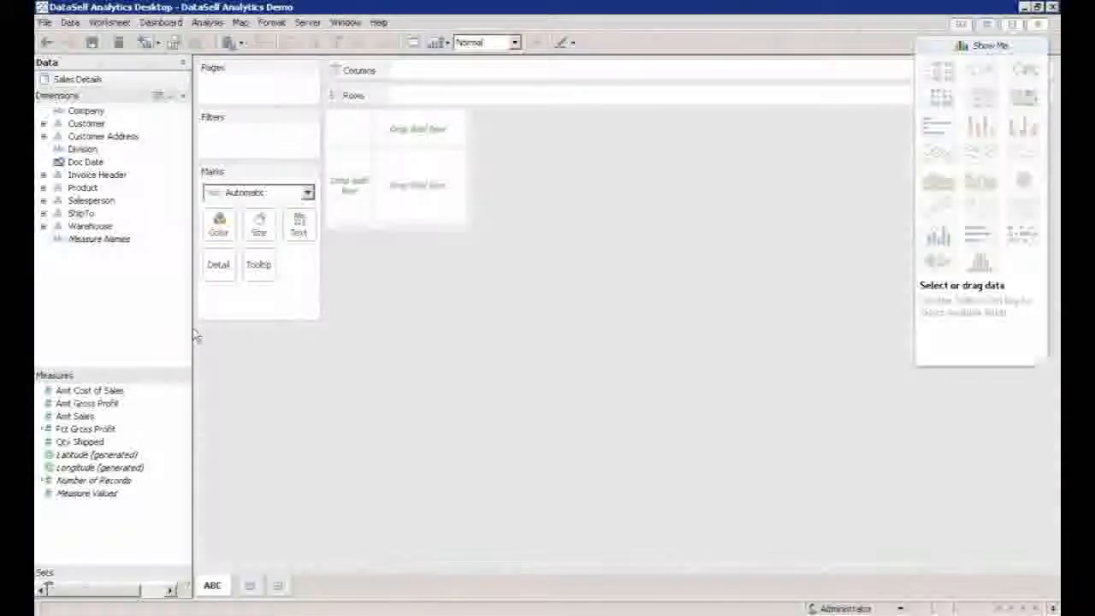
Build a text table of Amt Sales and Pct Gross Profit by Salesperson.
left_click_drag(191, 322, 223, 322)
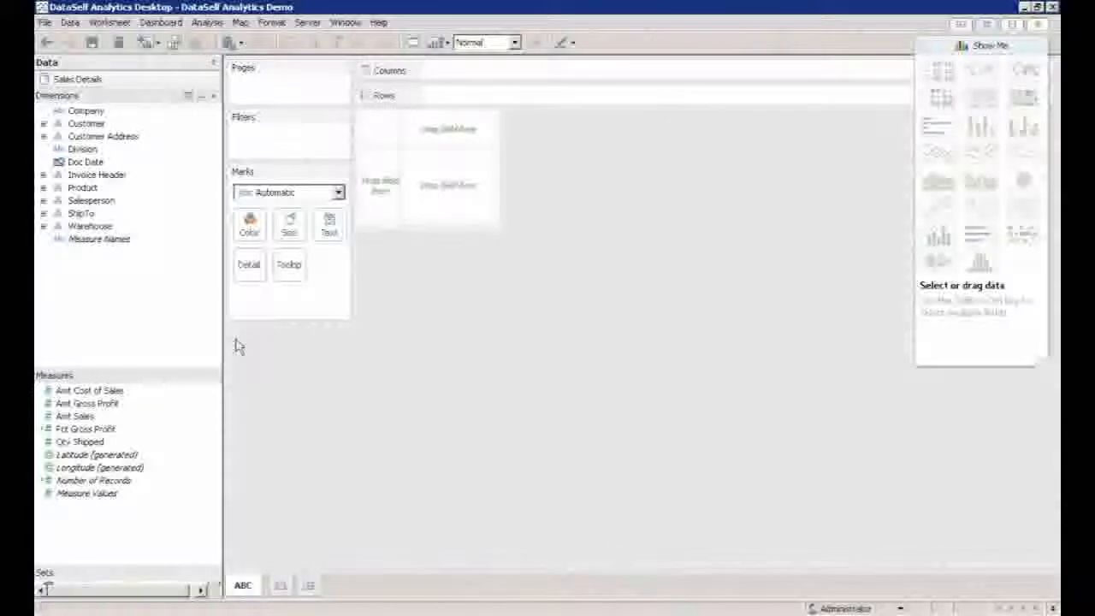
left_click(79, 200)
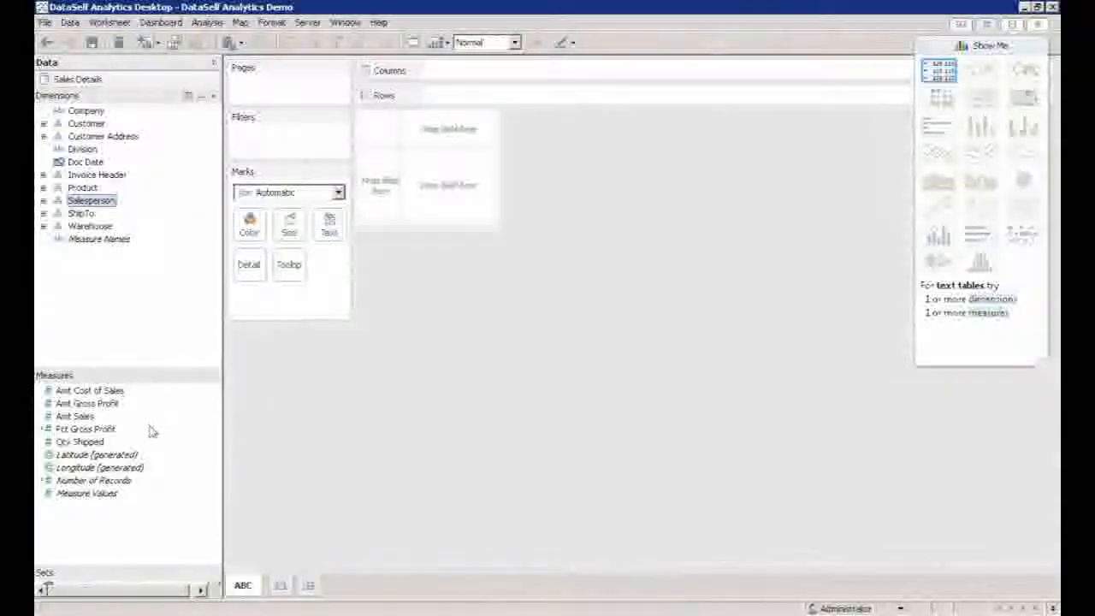
left_click(75, 415, "ctrl")
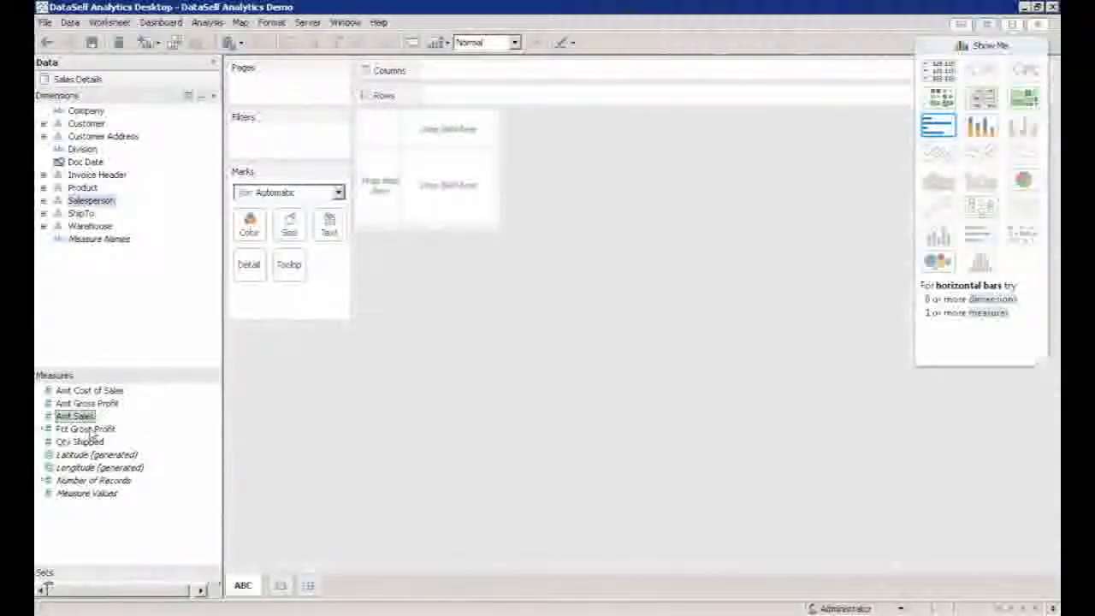
left_click(85, 428, "ctrl")
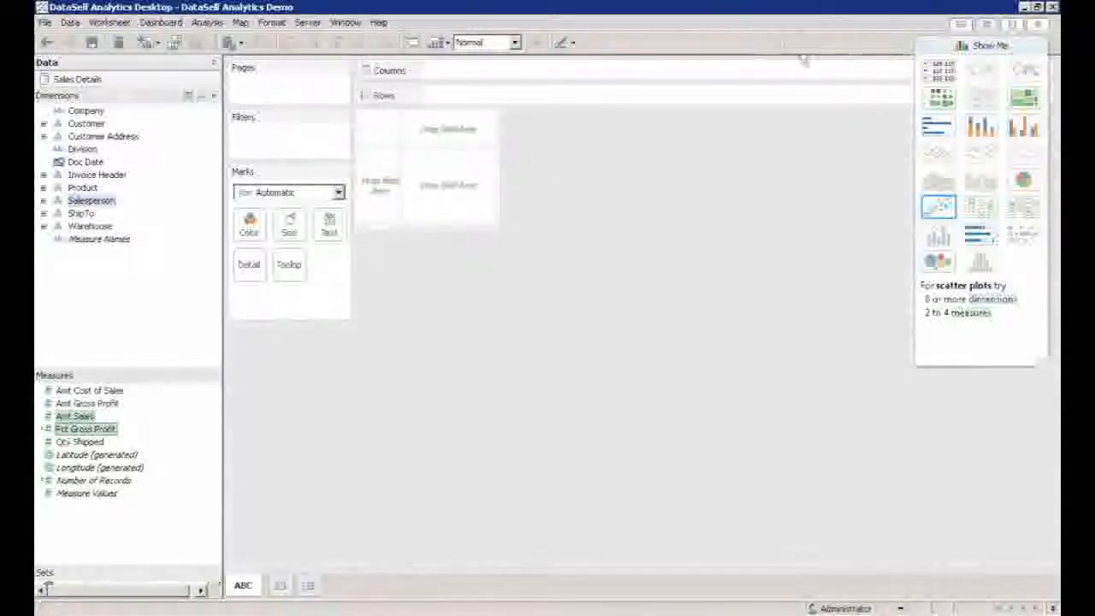
left_click(931, 41)
left_click(929, 43)
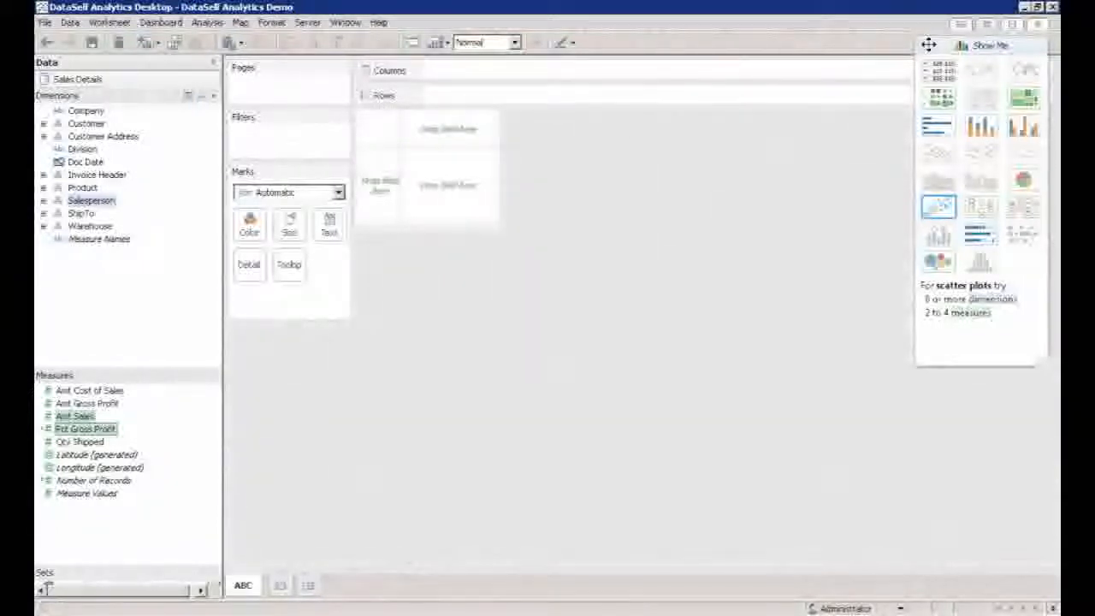
left_click(85, 202, "ctrl")
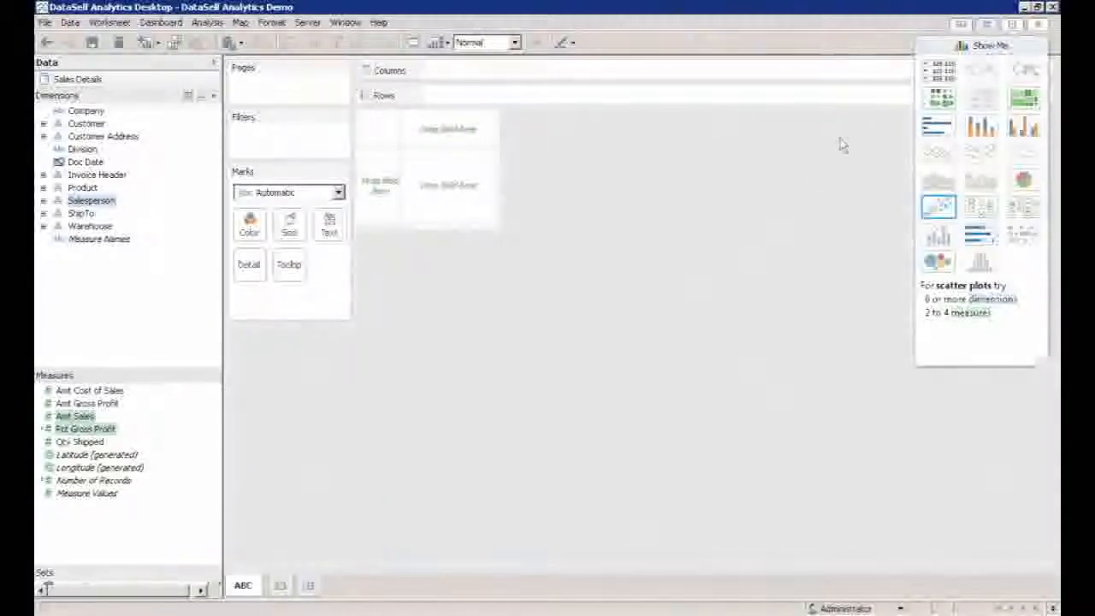
left_click(930, 79)
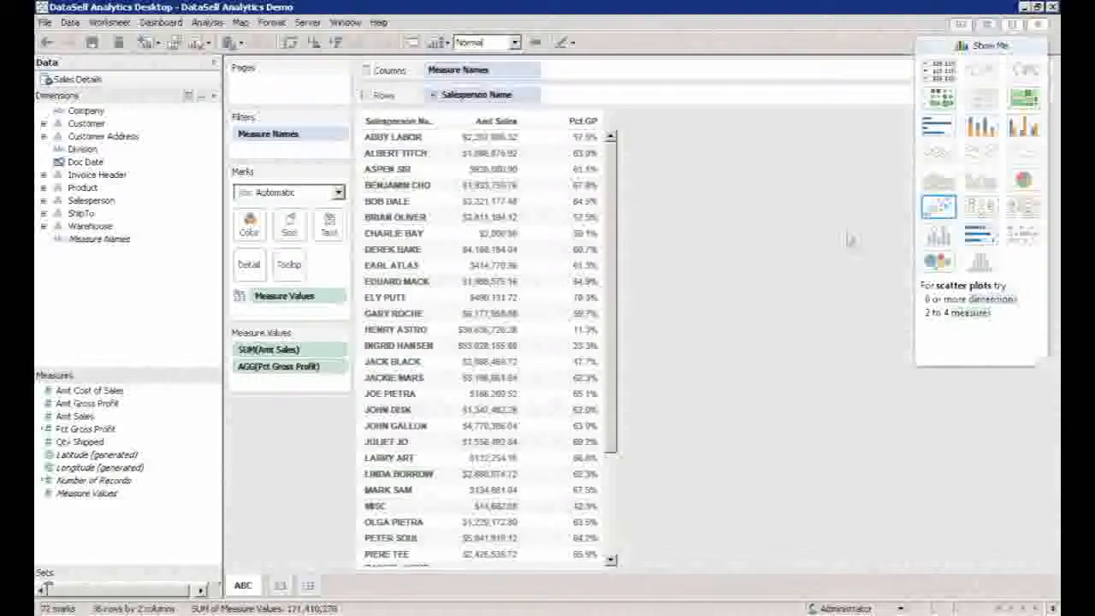
Try displaying the salesperson data as a heat map, treemap, side-by-side bars, pie chart and stacked bars.
left_click(937, 104)
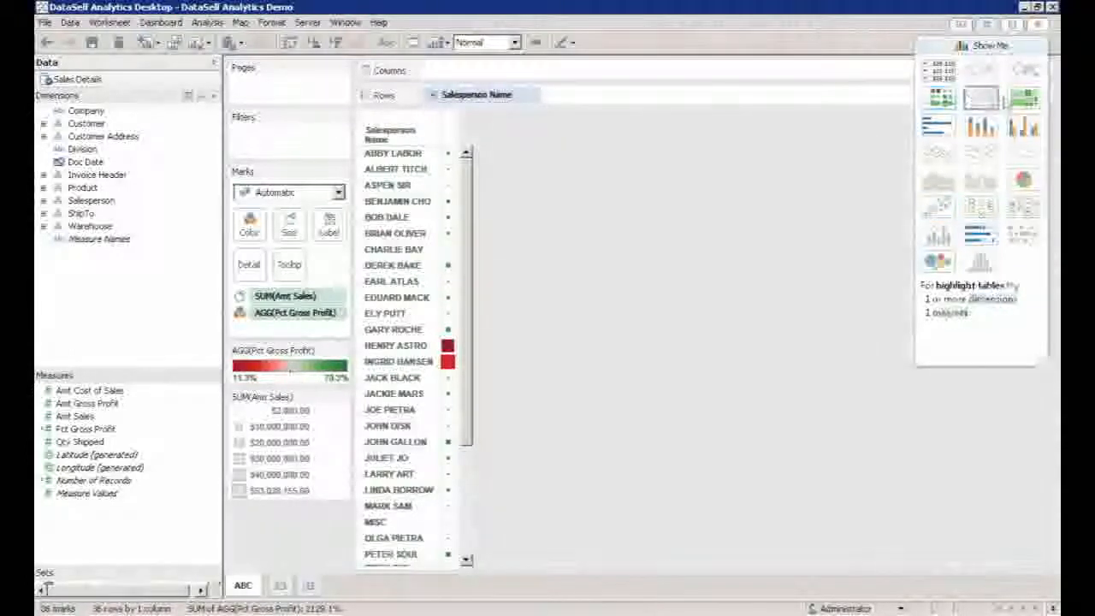
left_click(1016, 100)
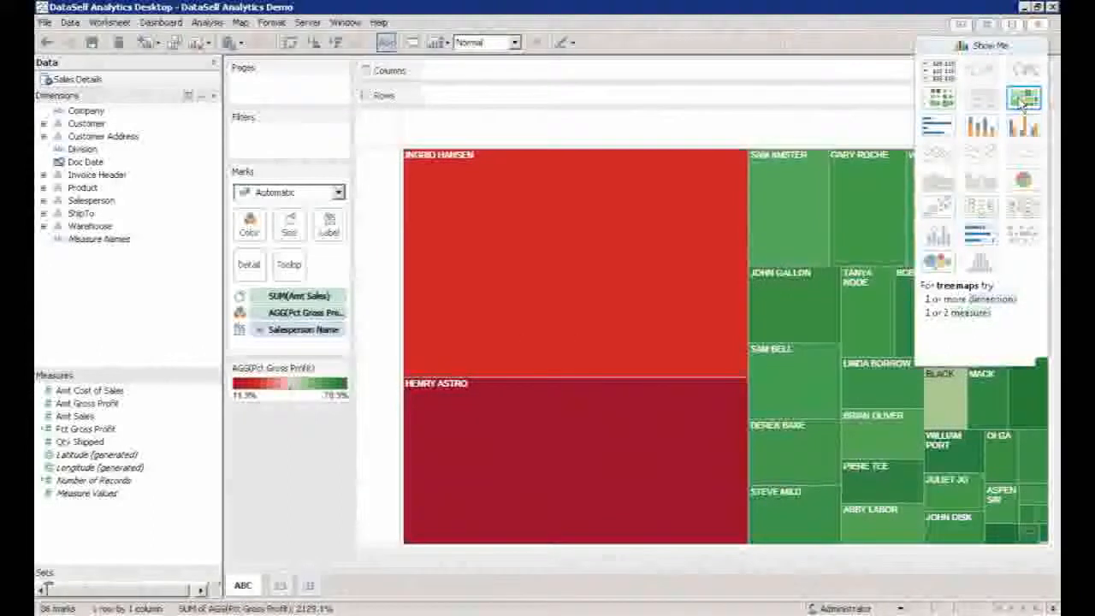
left_click(1023, 126)
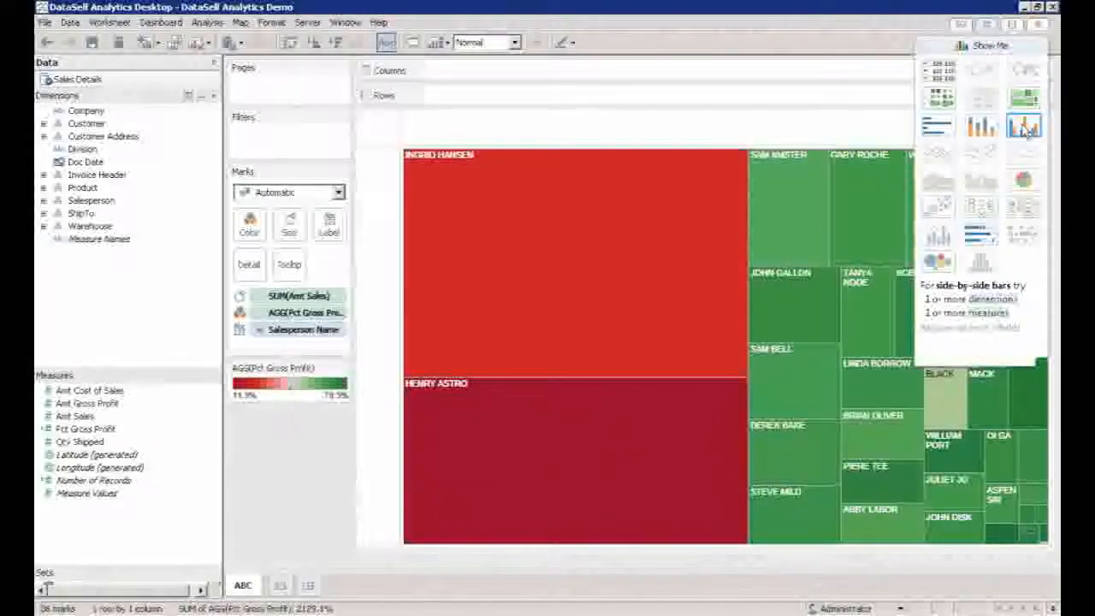
left_click(1023, 178)
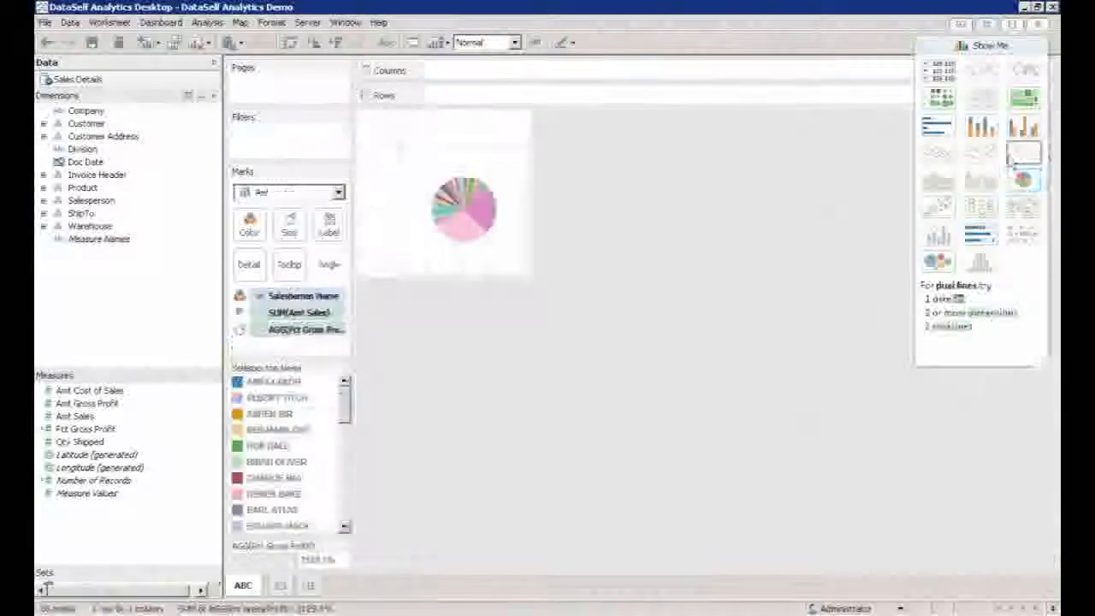
left_click(980, 127)
Display the salesperson data as horizontal bars and exclude the two salespeople with by far the largest sales.
left_click(941, 129)
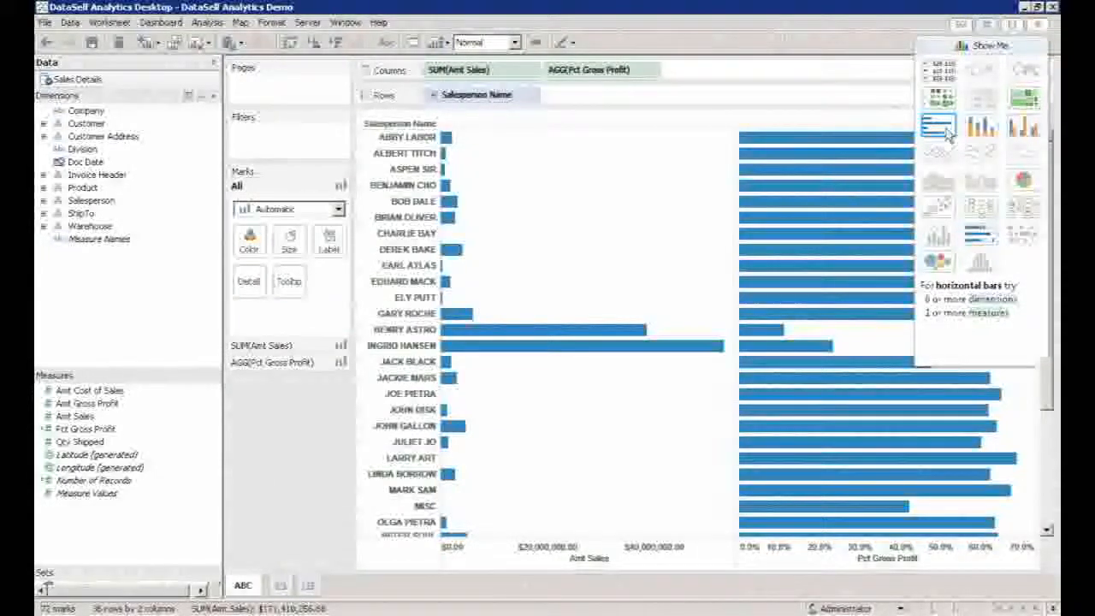
left_click(927, 52)
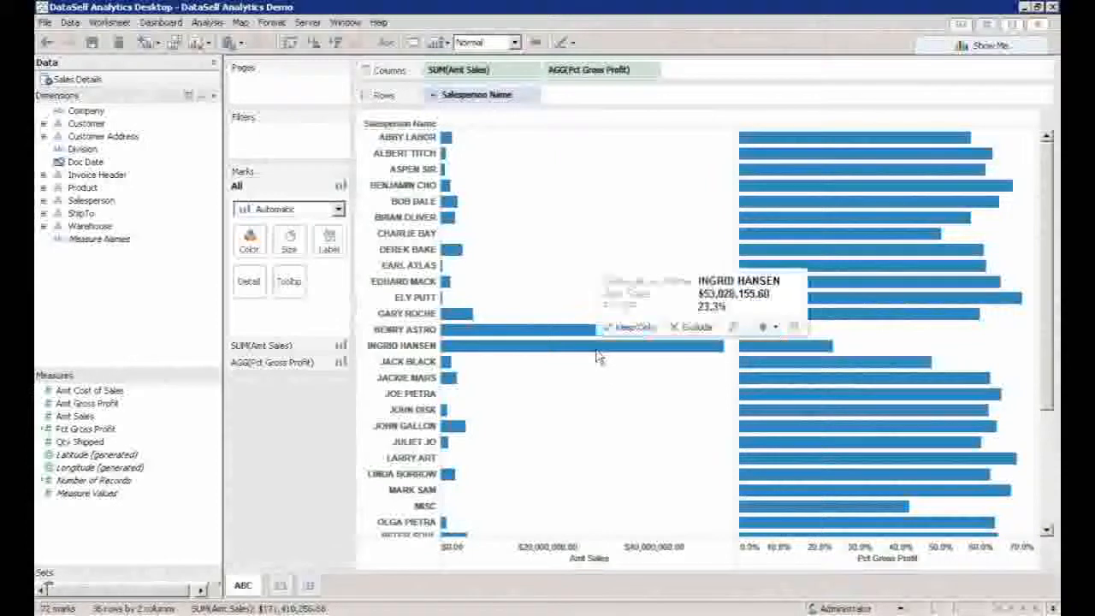
mouse_move(569, 333)
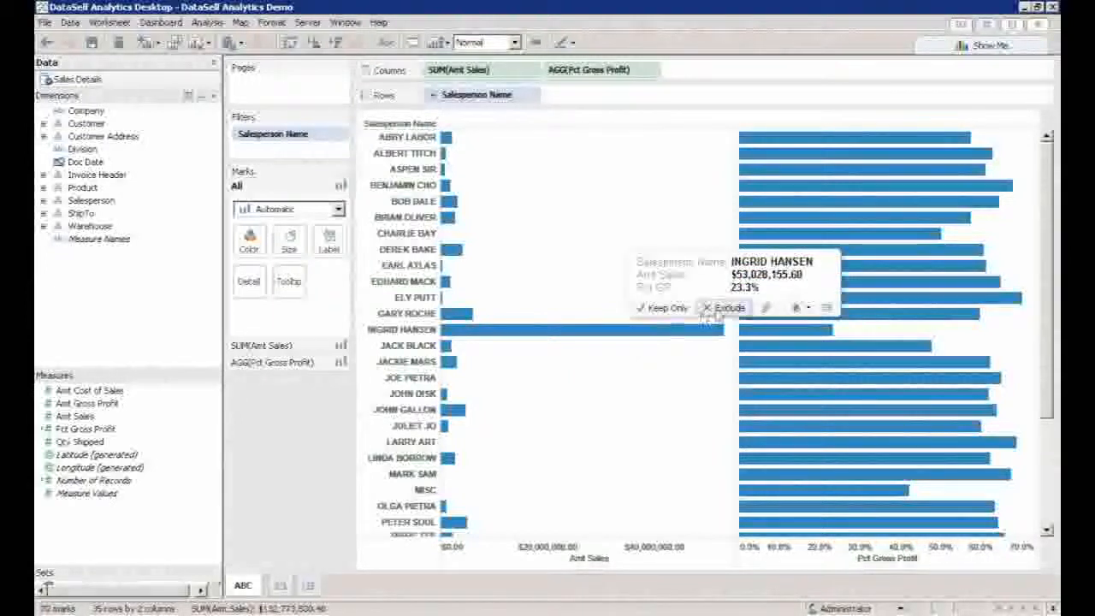
left_click(719, 313)
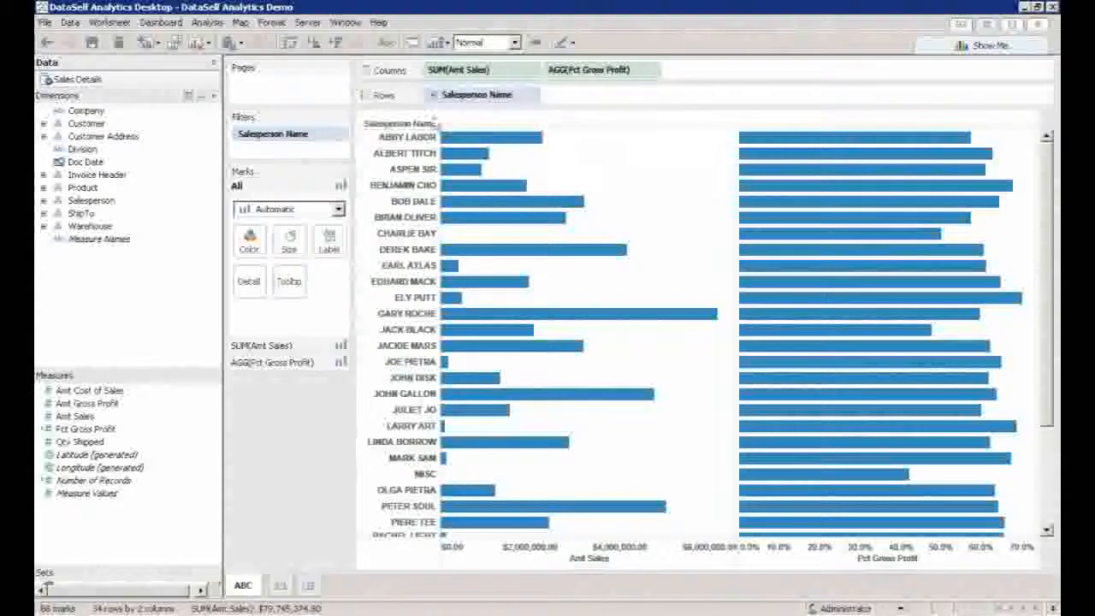
Sort the salespeople in descending order of Amt Sales and color the bars by Pct Gross Profit.
left_click(339, 45)
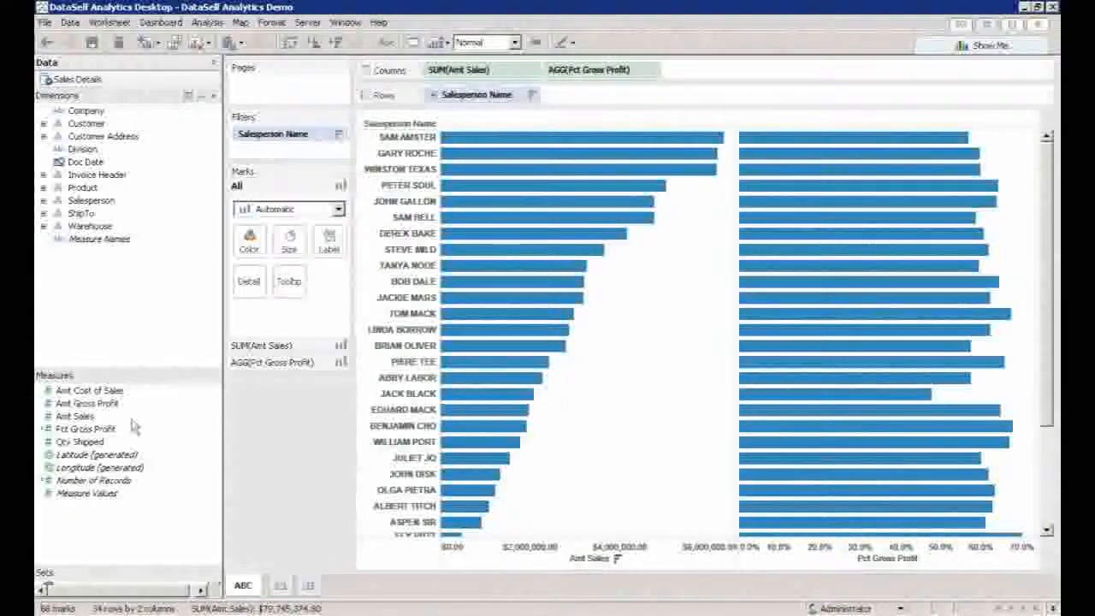
mouse_move(98, 430)
left_click_drag(83, 437, 252, 251)
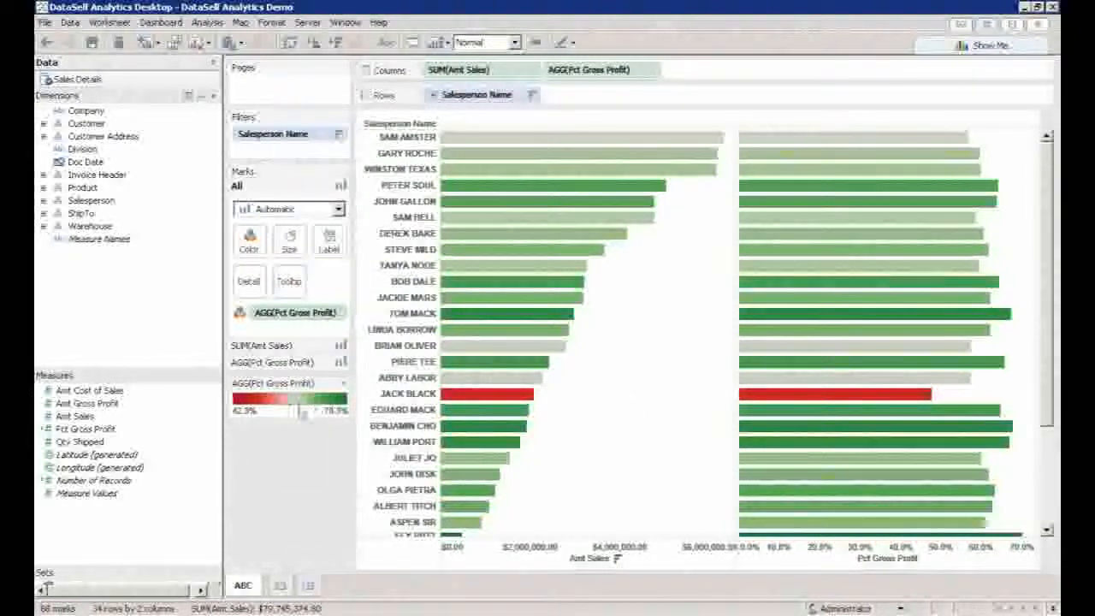
mouse_move(464, 410)
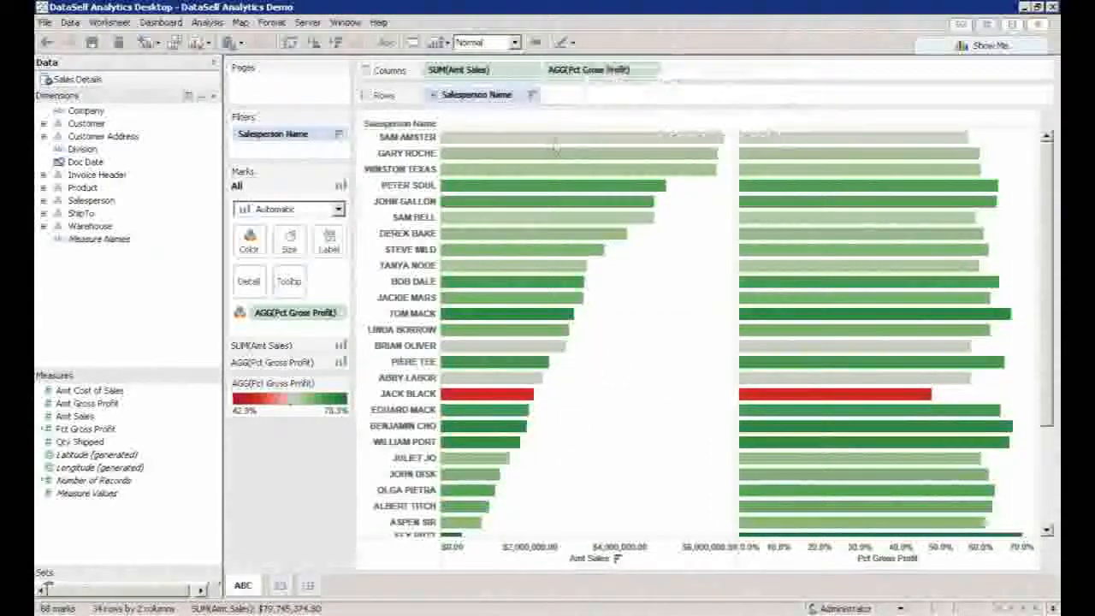
mouse_move(502, 144)
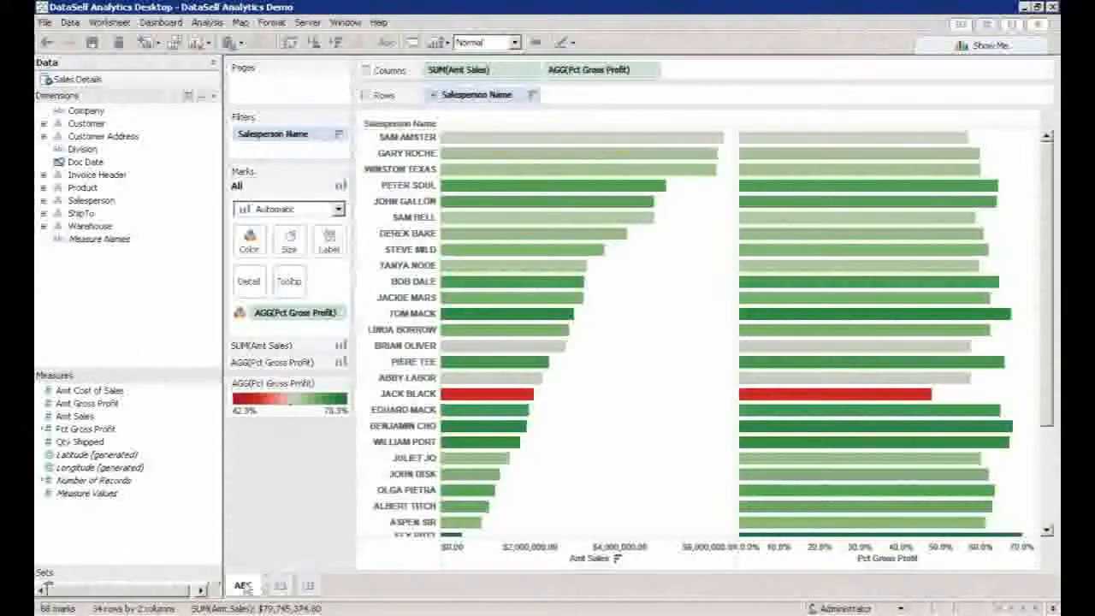
Rename the worksheet as Sales and GP by Rep.
right_click(243, 586)
left_click(293, 476)
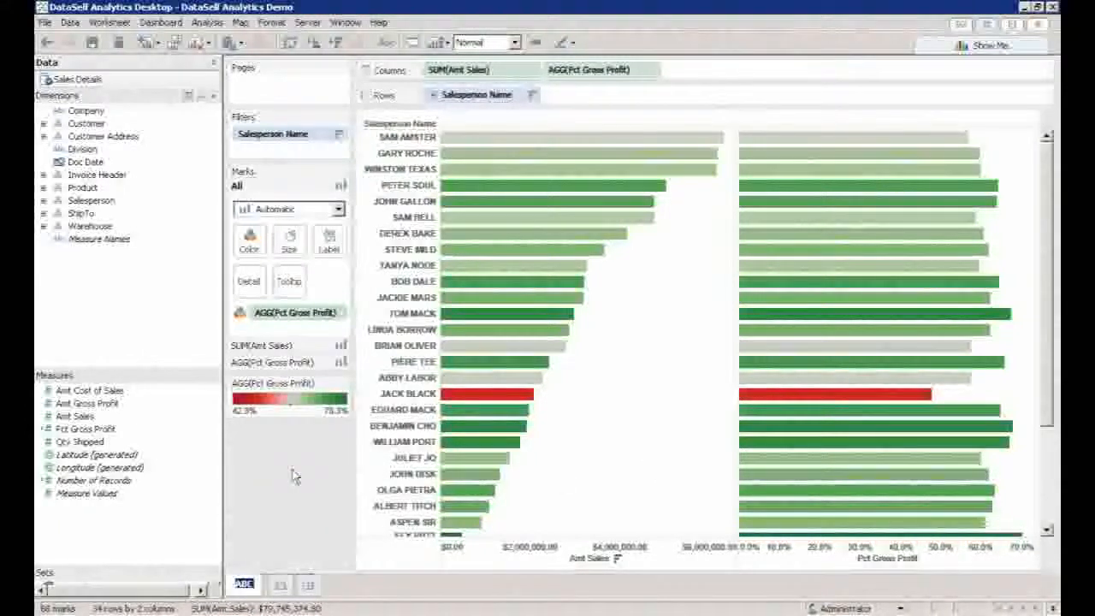
type("Sales and")
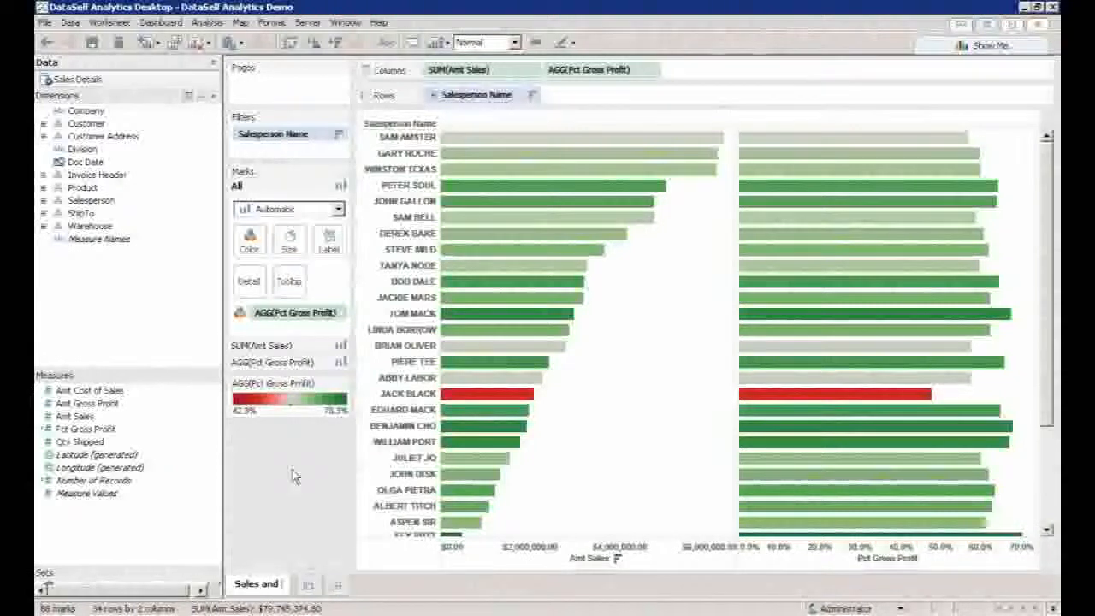
type(" GP by Rep")
key("Return")
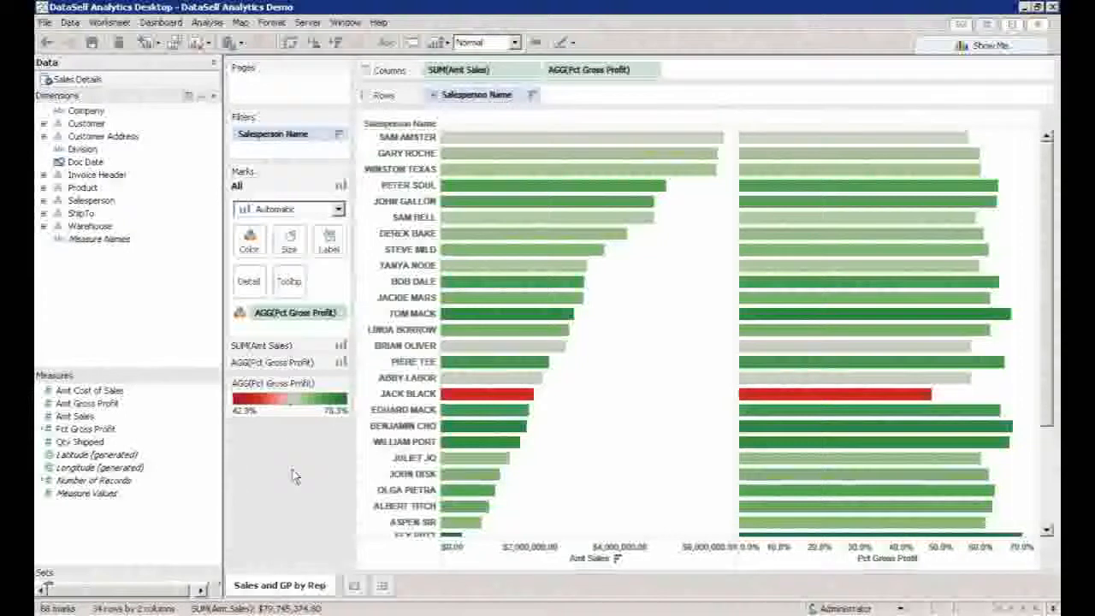
Create a new worksheet with a text table of Amt Sales by the Customer Address hierarchy.
left_click(354, 586)
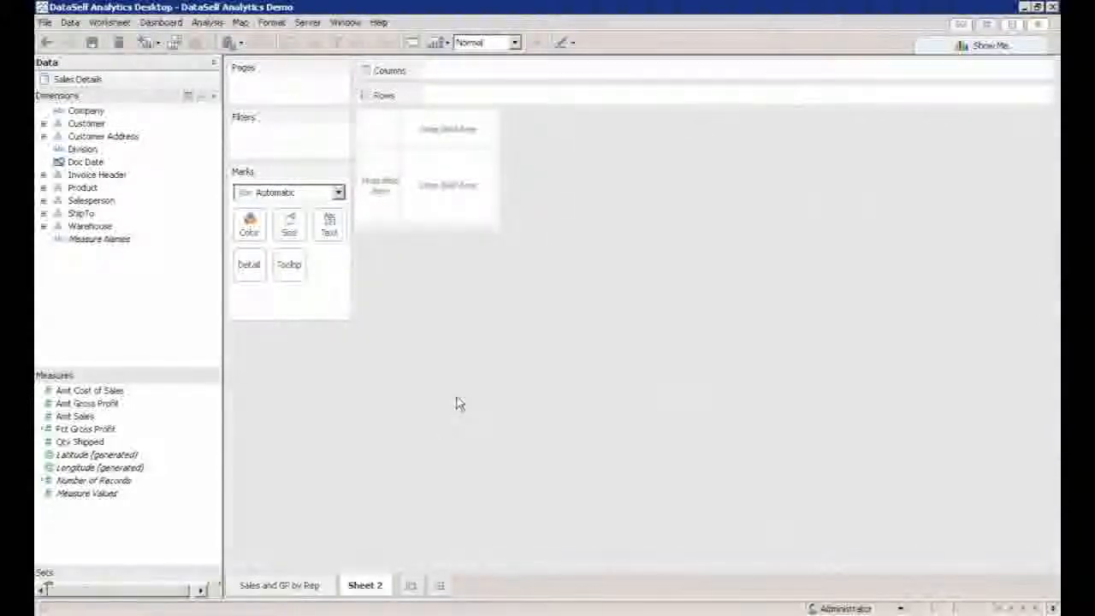
left_click(101, 138)
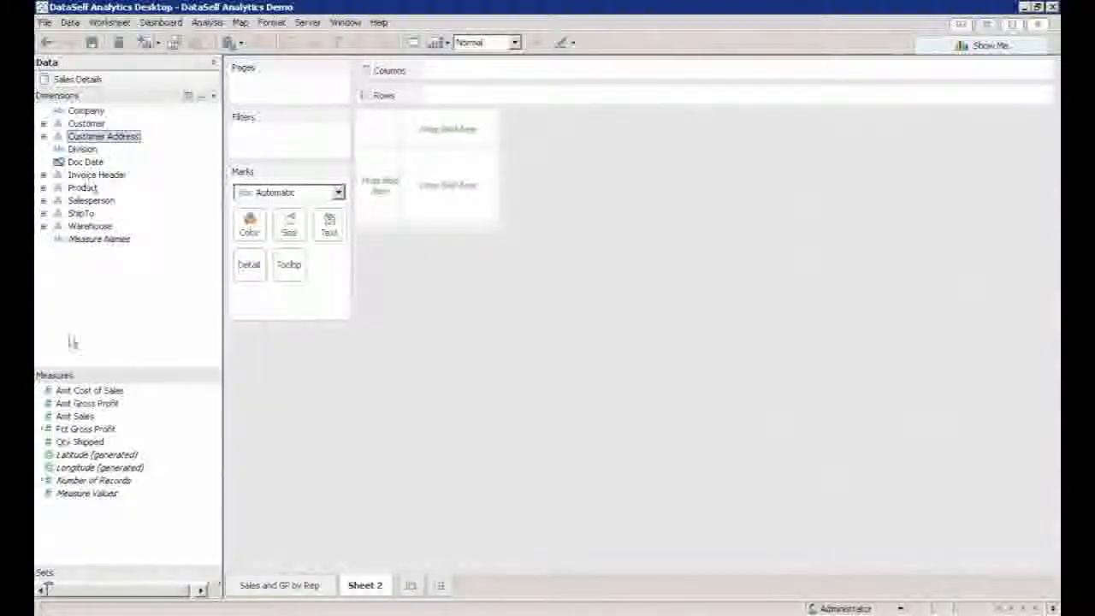
left_click(74, 417)
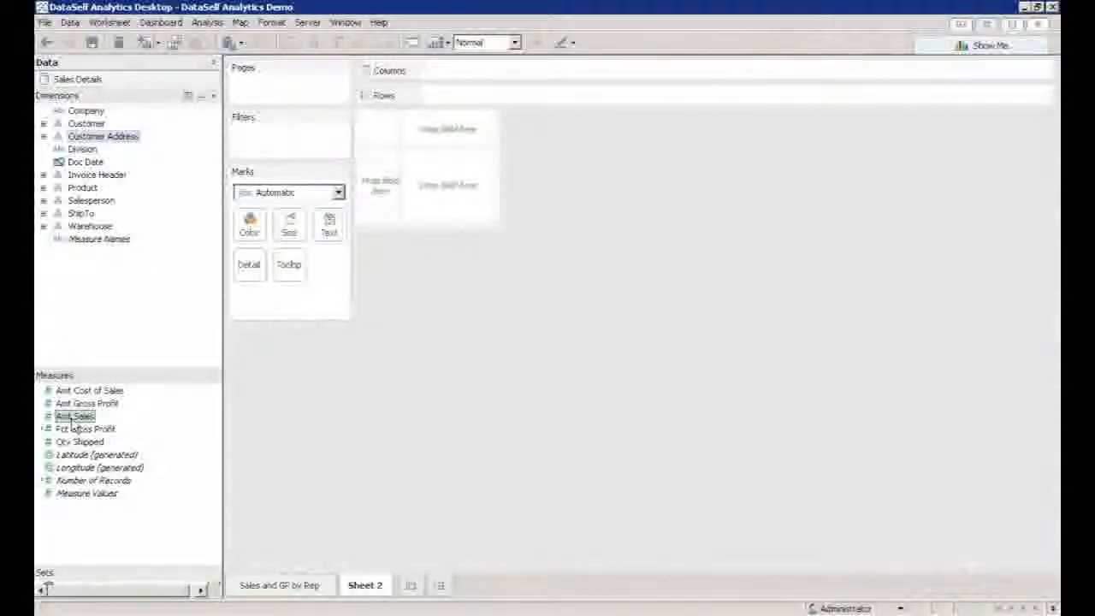
left_click(981, 45)
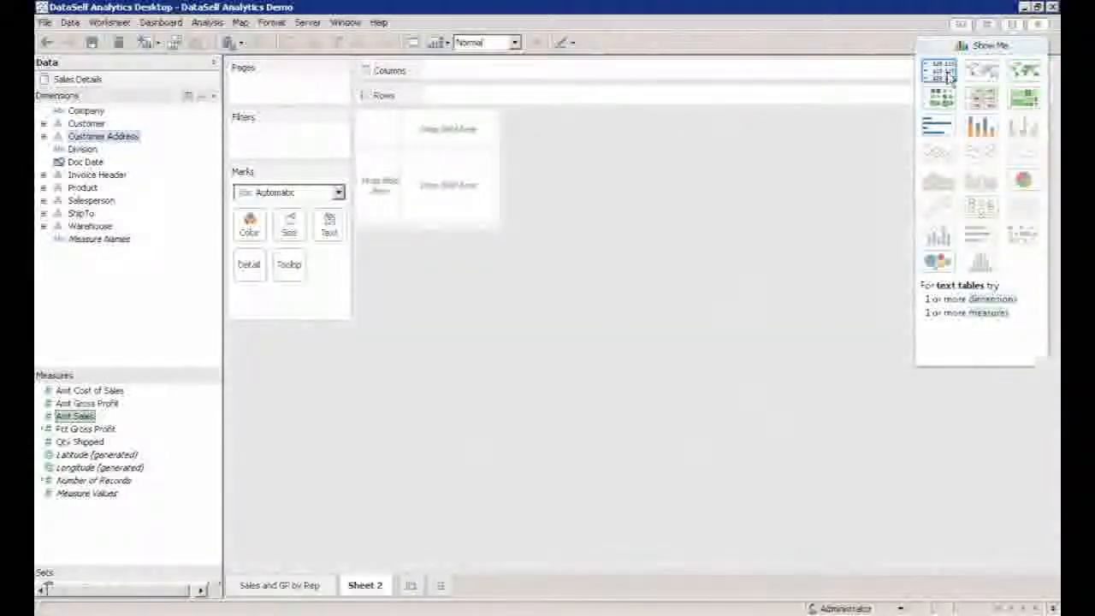
left_click(947, 77)
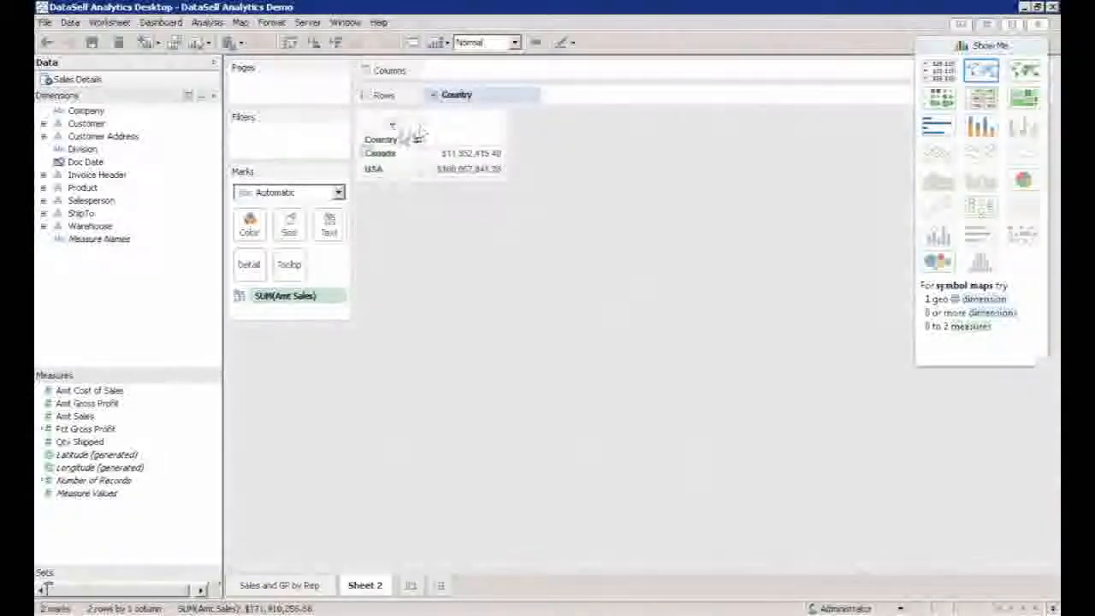
Drill the table's rows down from Country to State, and briefly expand State to City before collapsing it again.
left_click(435, 96)
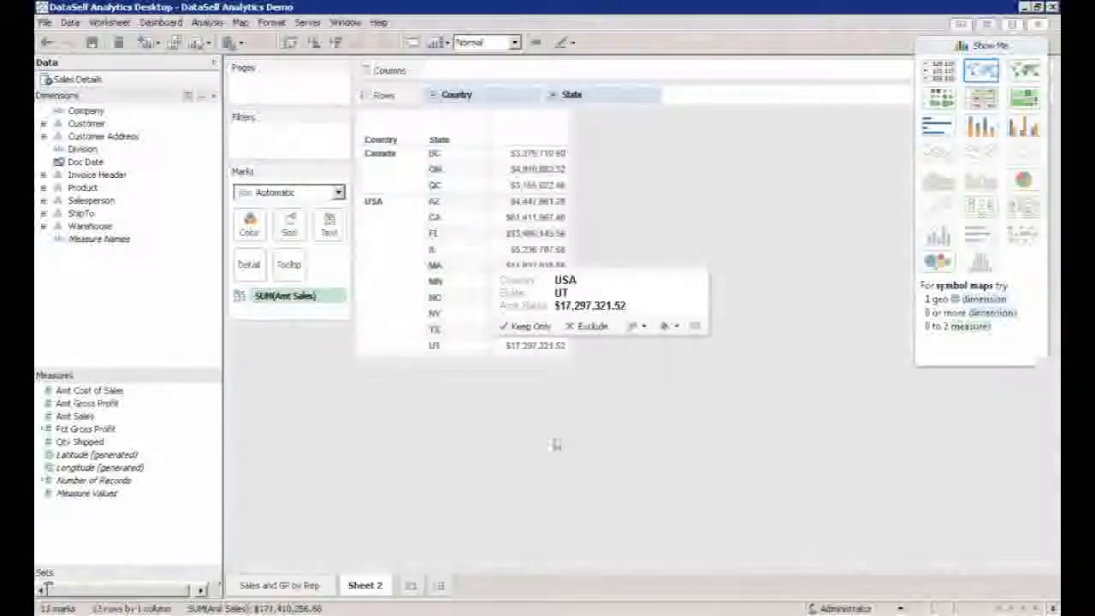
left_click(554, 99)
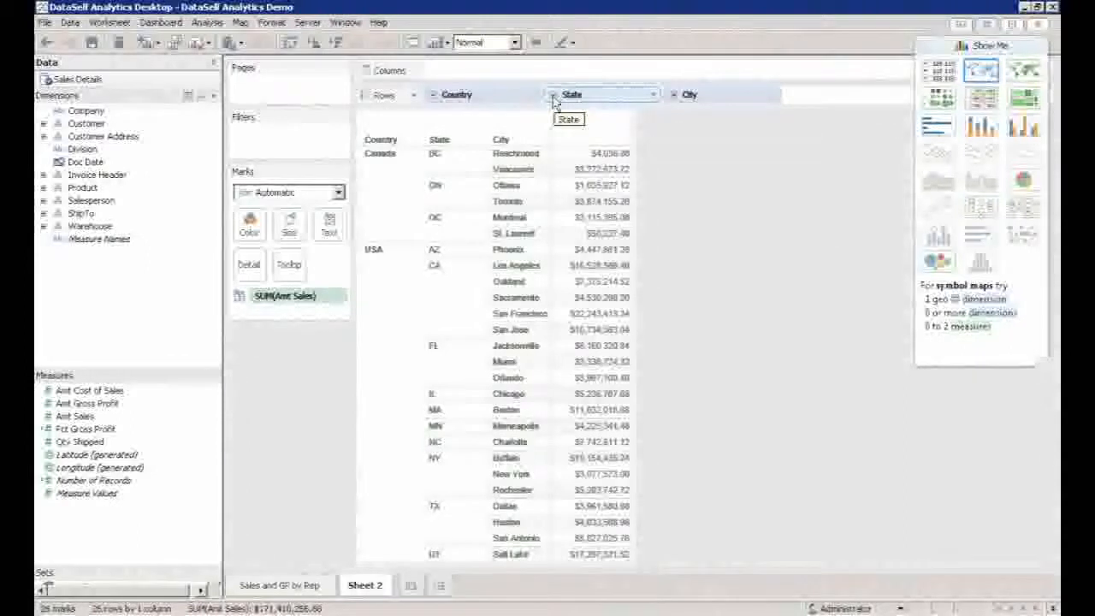
left_click(554, 99)
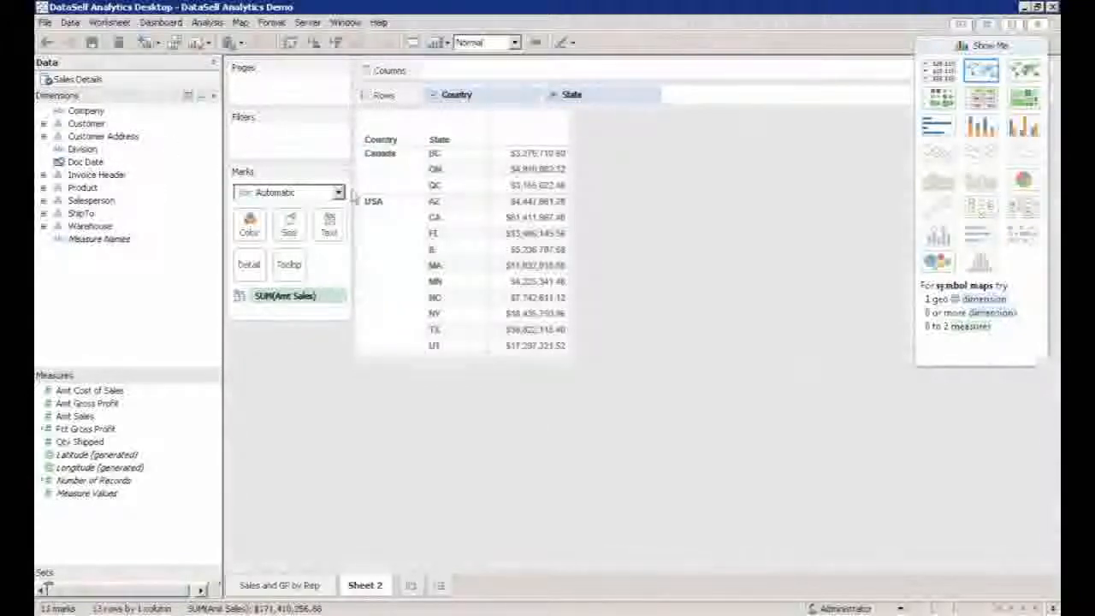
Break the sales table down by Doc Date year in the columns and add Prod Line Desc to the rows.
left_click_drag(83, 167, 547, 163)
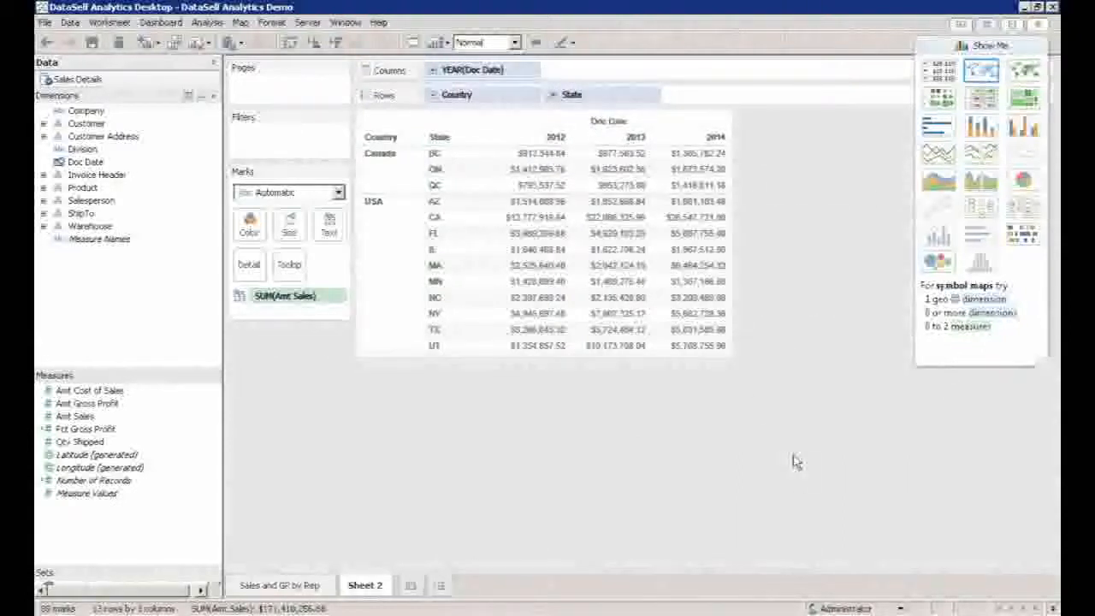
left_click(44, 188)
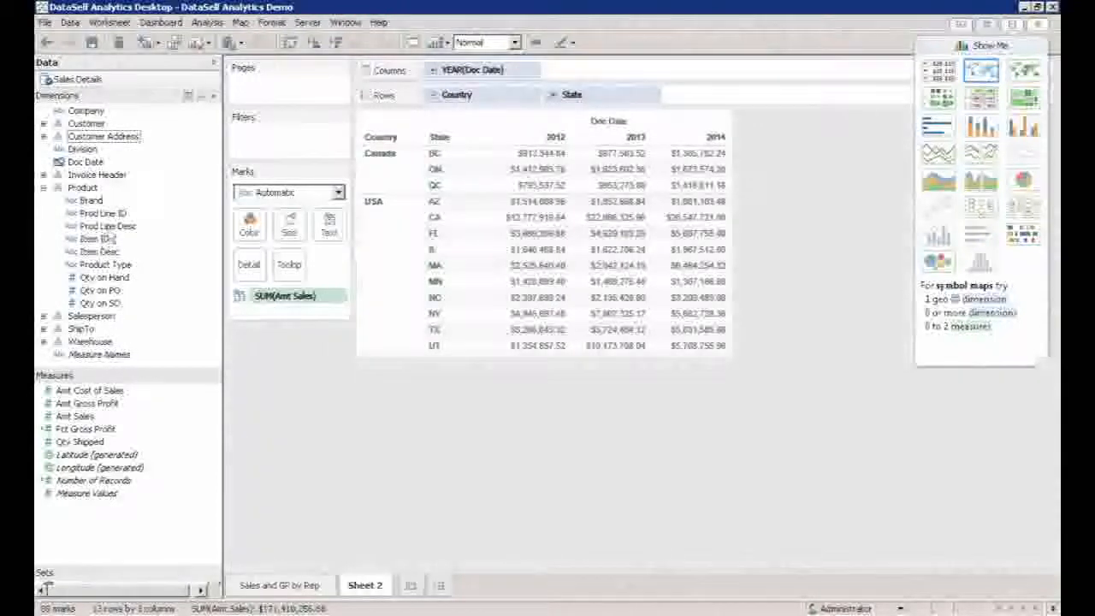
left_click_drag(96, 239, 667, 93)
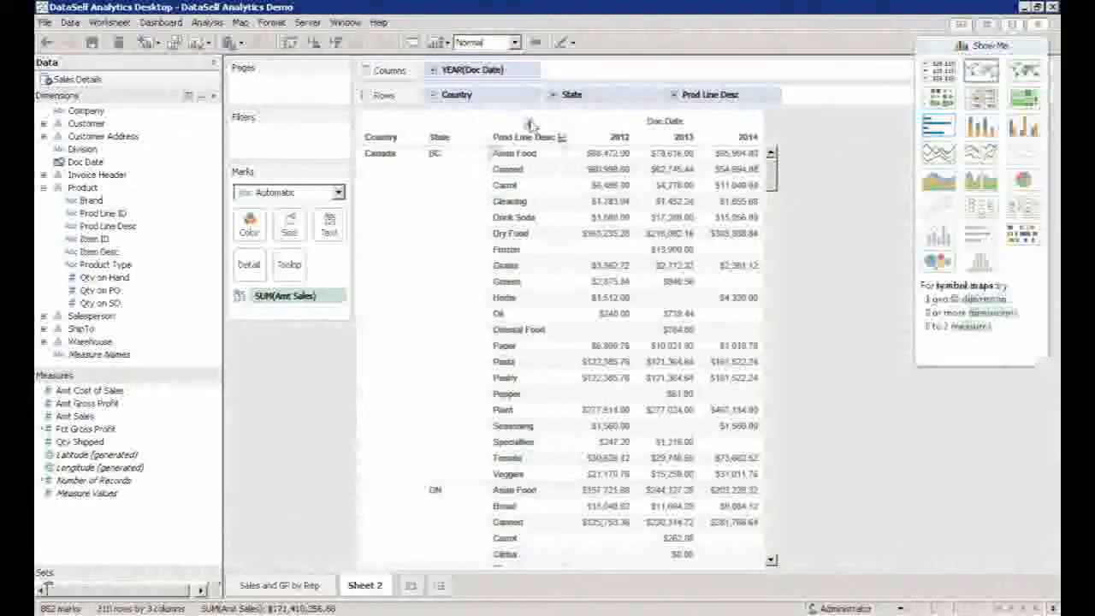
Undo the Prod Line Desc and Doc Date additions, going back to the sales table by Country and State.
left_click(47, 43)
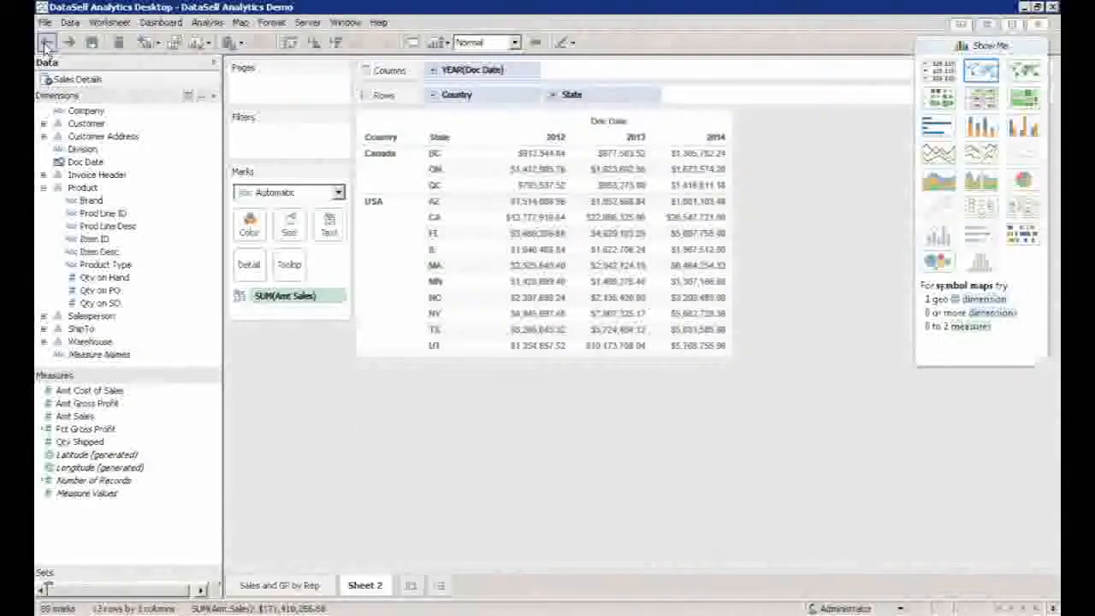
left_click(47, 43)
left_click(47, 43)
left_click(47, 43)
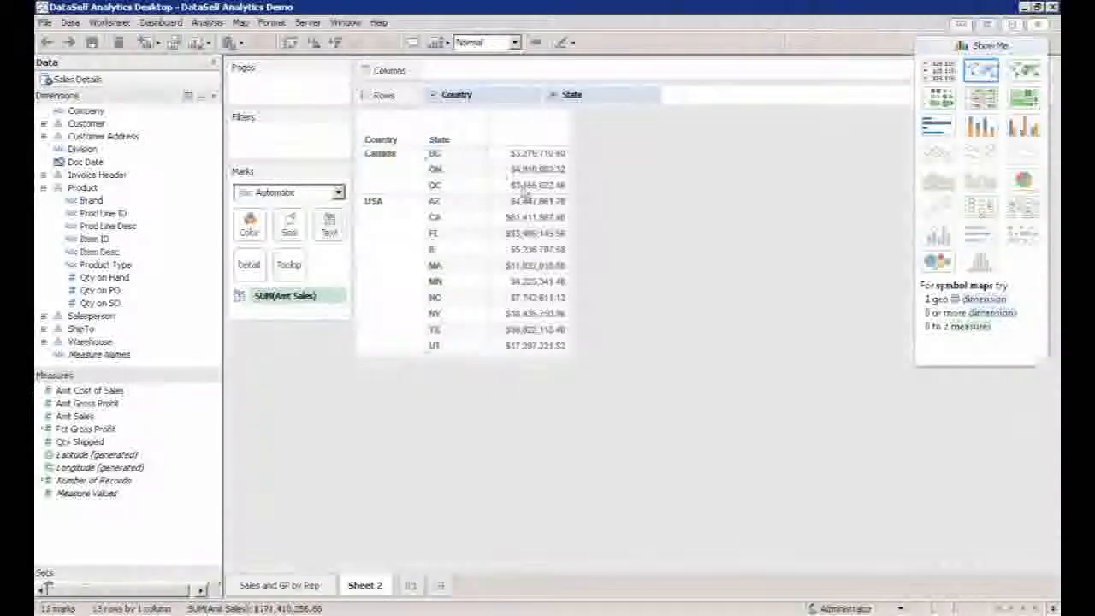
Convert the state sales table into a symbol map and enlarge its sales circles.
mouse_move(483, 206)
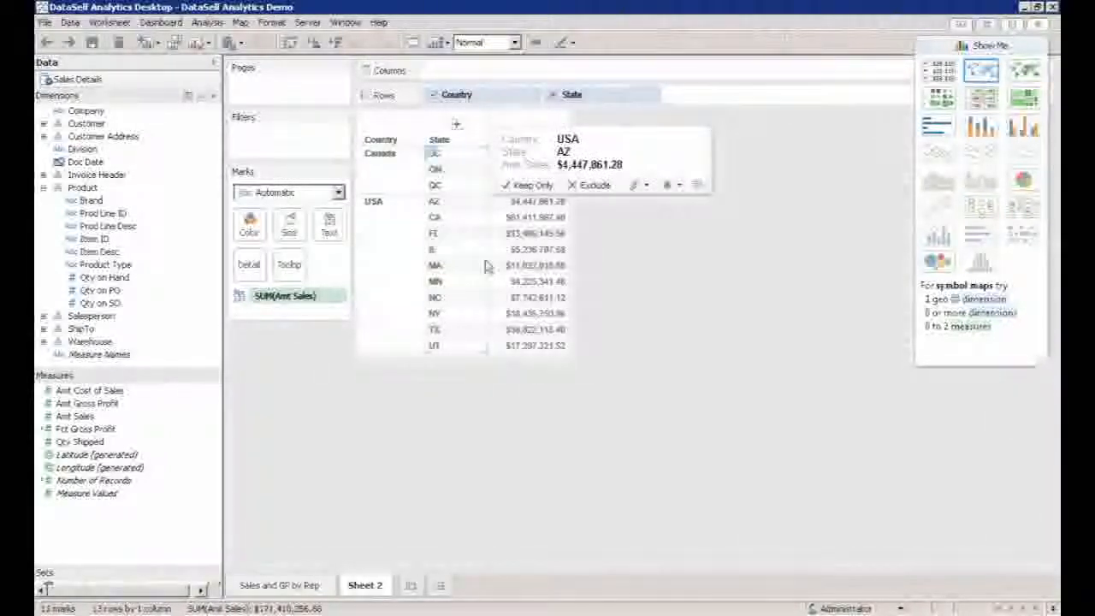
mouse_move(521, 313)
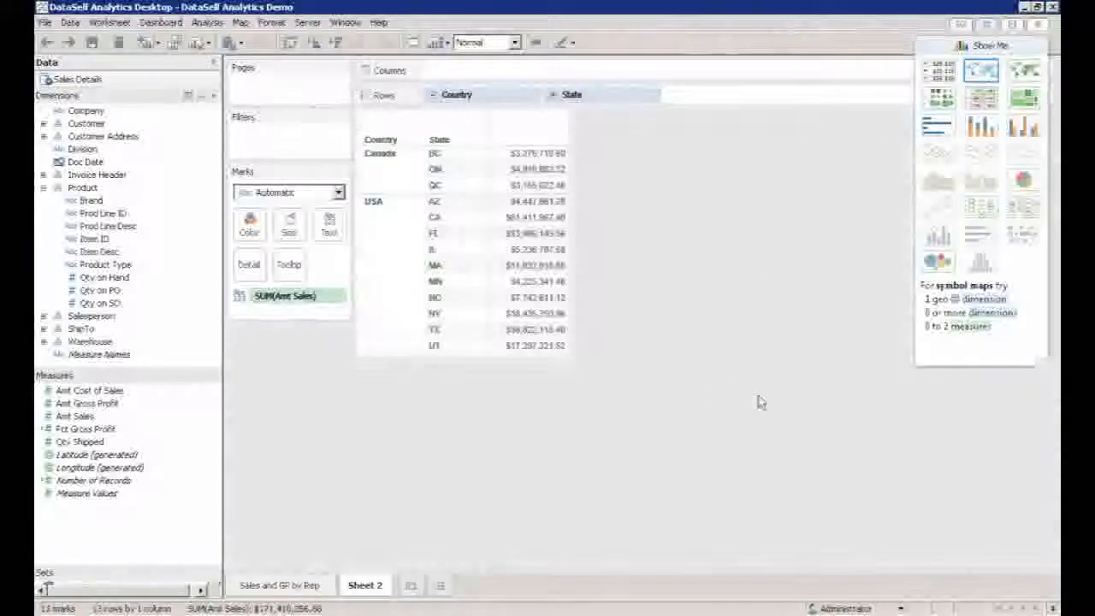
left_click(982, 72)
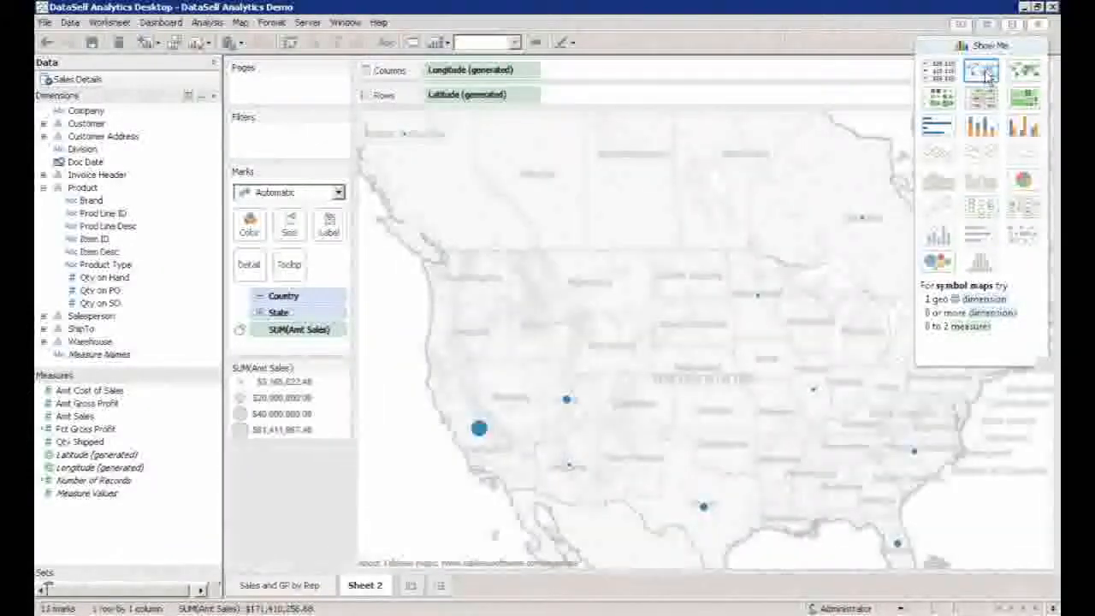
left_click(926, 52)
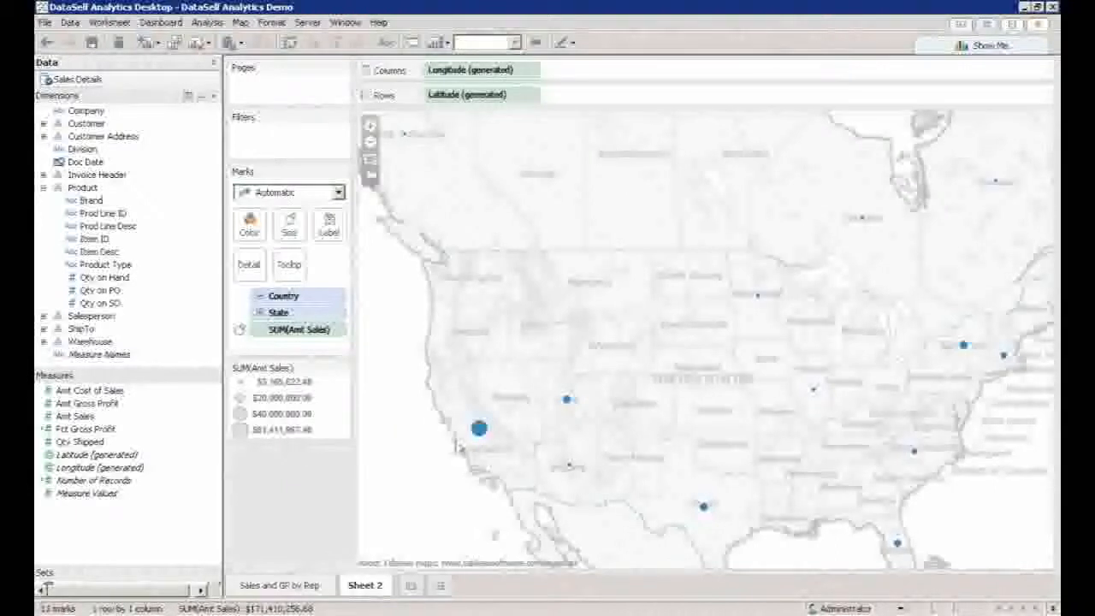
left_click(291, 230)
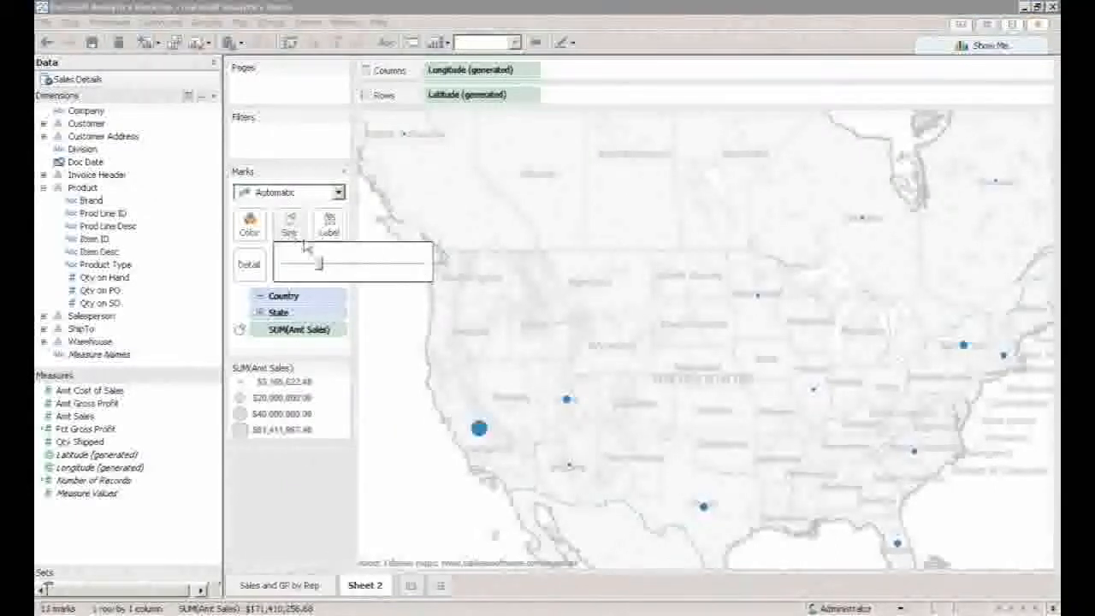
left_click_drag(328, 271, 371, 267)
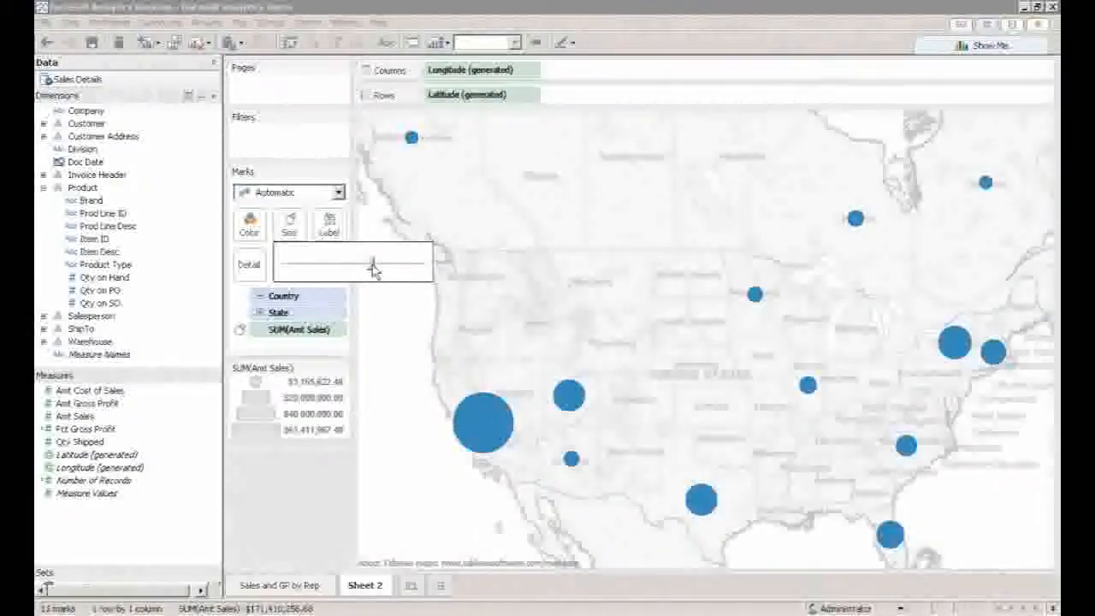
left_click(384, 330)
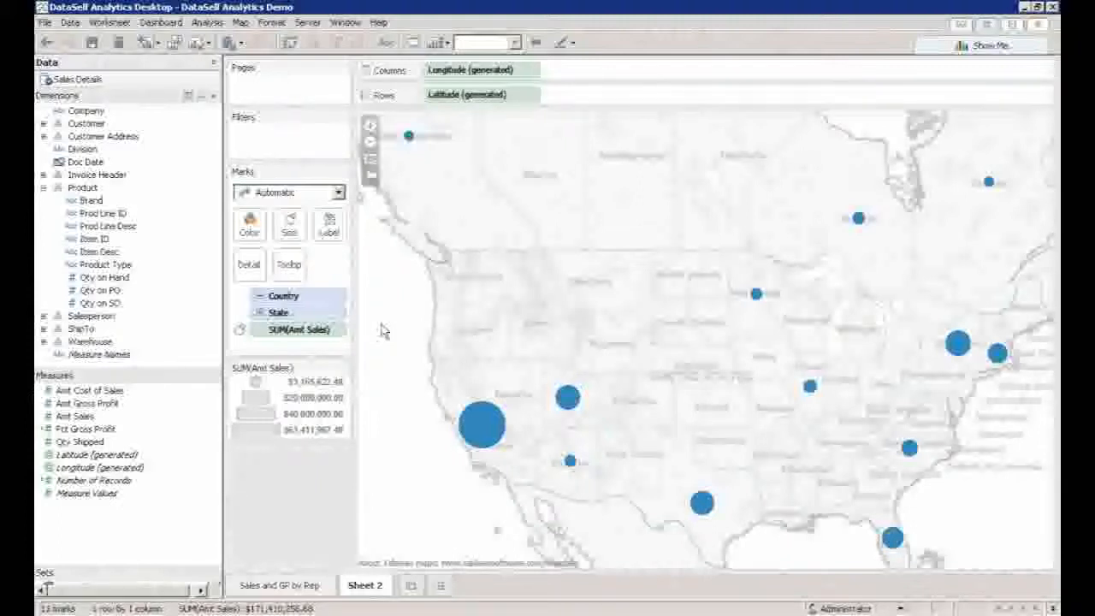
Colour the map marks by Deal Size from the Invoice Header fields and change the mark type to Pie.
left_click(44, 187)
left_click(43, 174)
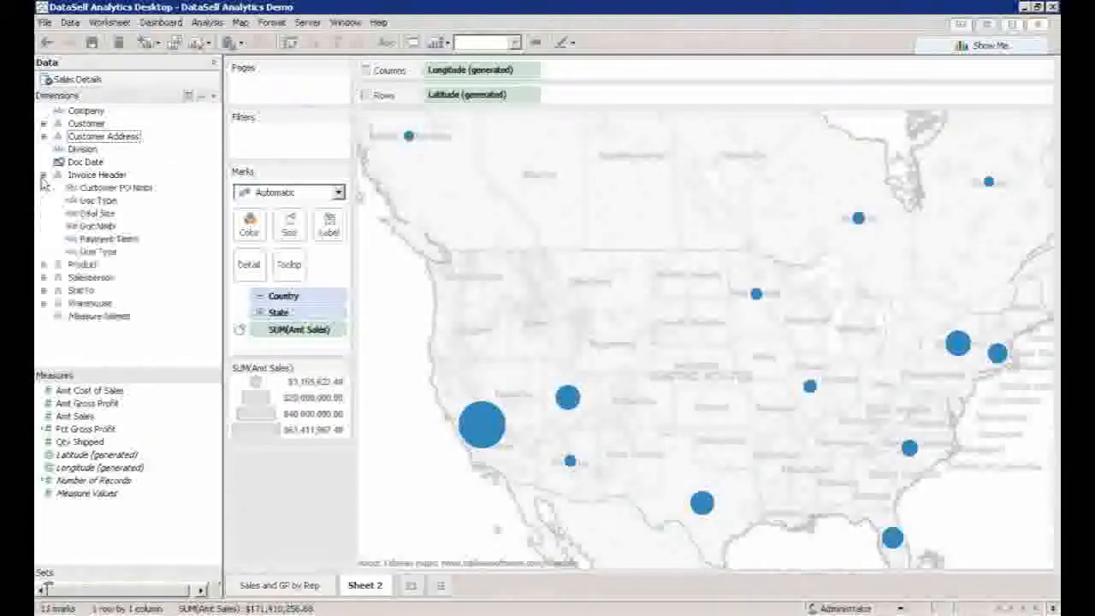
mouse_move(118, 220)
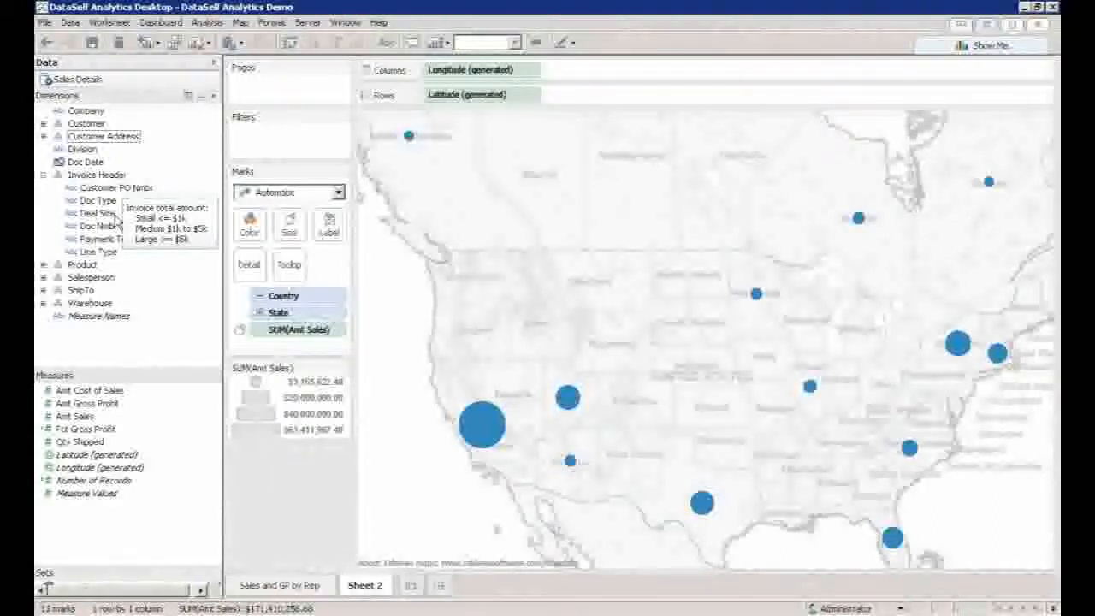
left_click_drag(117, 220, 252, 227)
left_click(338, 192)
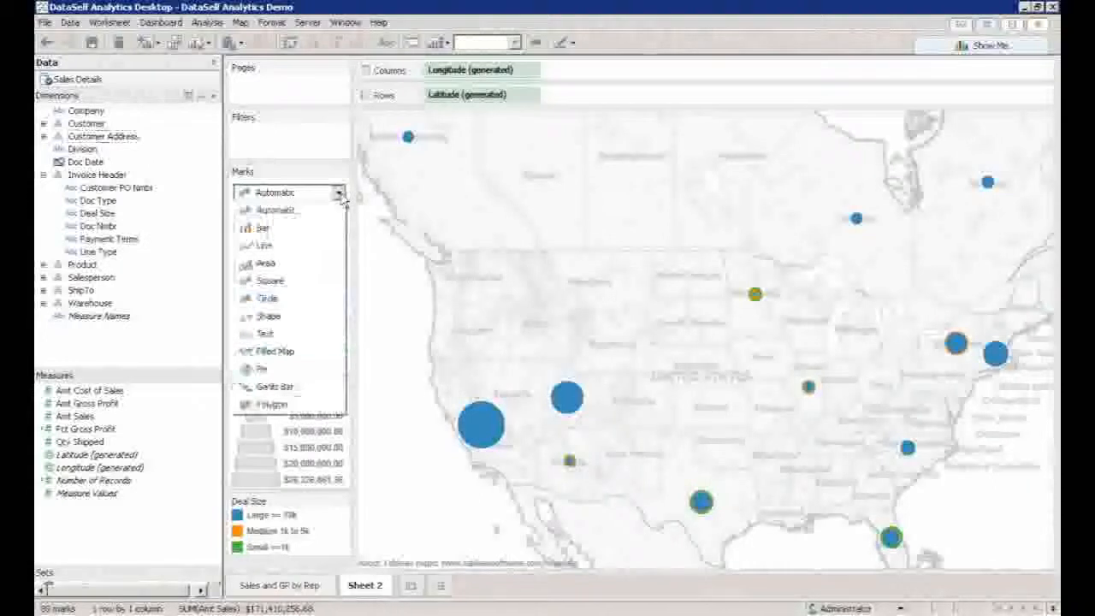
left_click(277, 374)
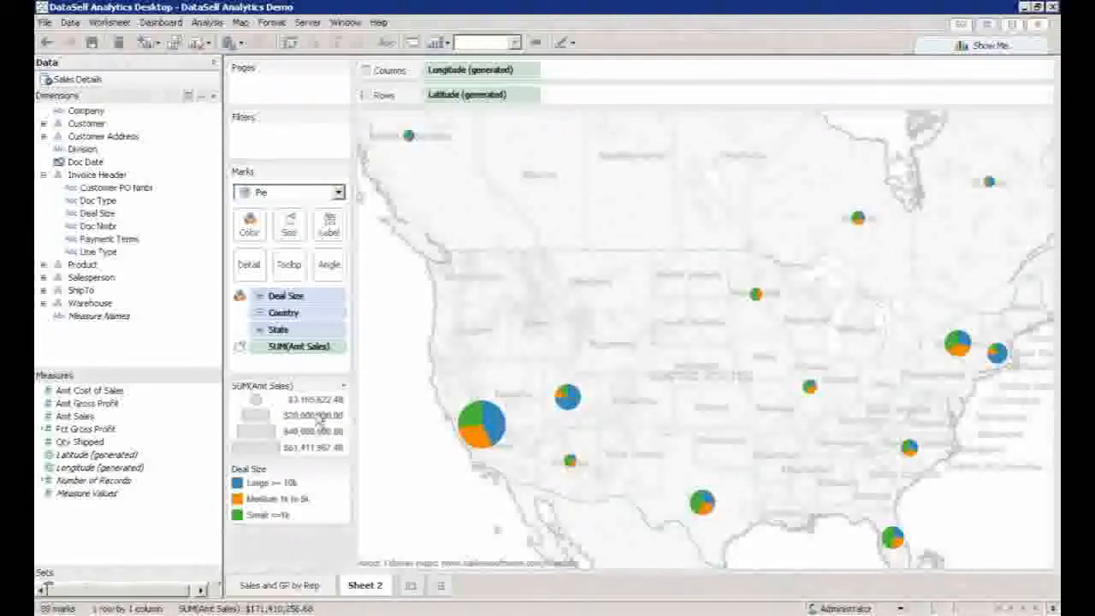
Highlight the large, medium and small deal sizes on the map one after another, and clear the highlight.
left_click(263, 484)
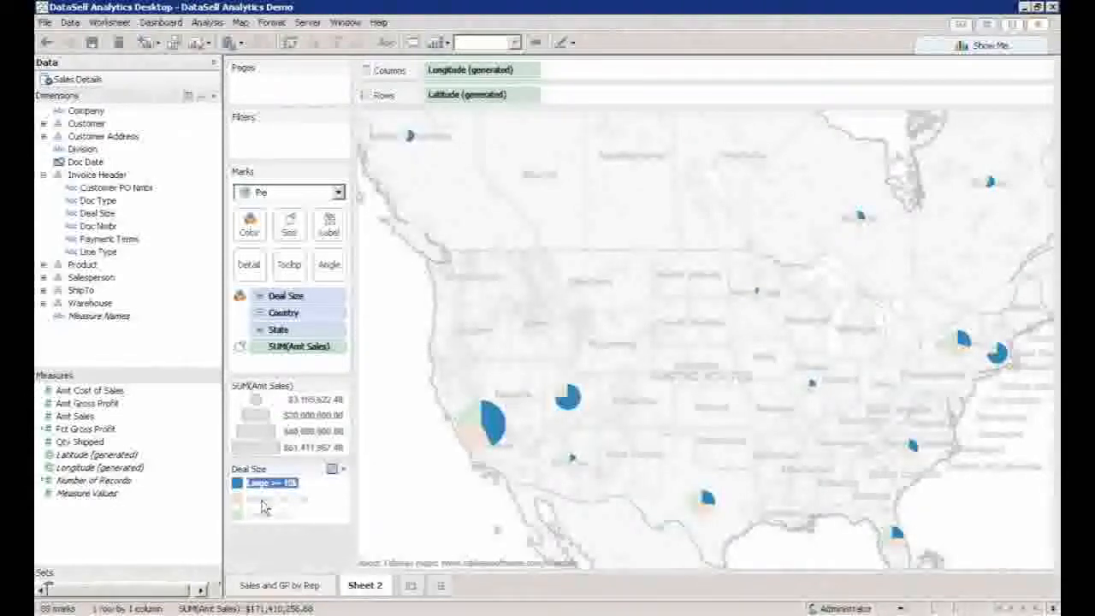
left_click(263, 501)
left_click(264, 515)
left_click(263, 498)
left_click(376, 510)
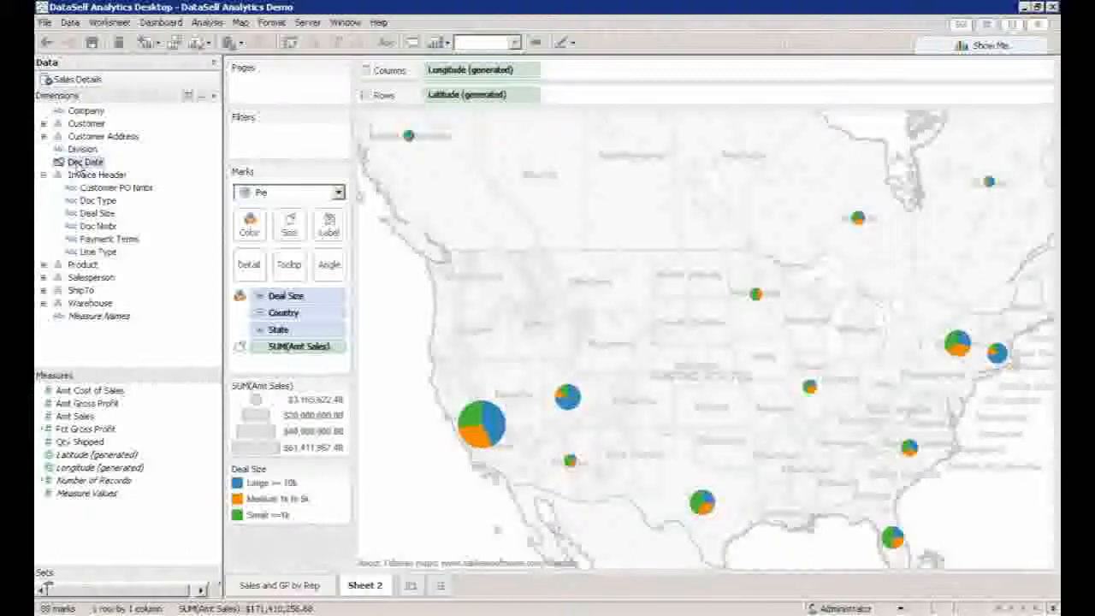
Split the pie map into columns by Doc Date year, and briefly check the Sales and GP by Rep sheet.
left_click_drag(75, 162, 436, 75)
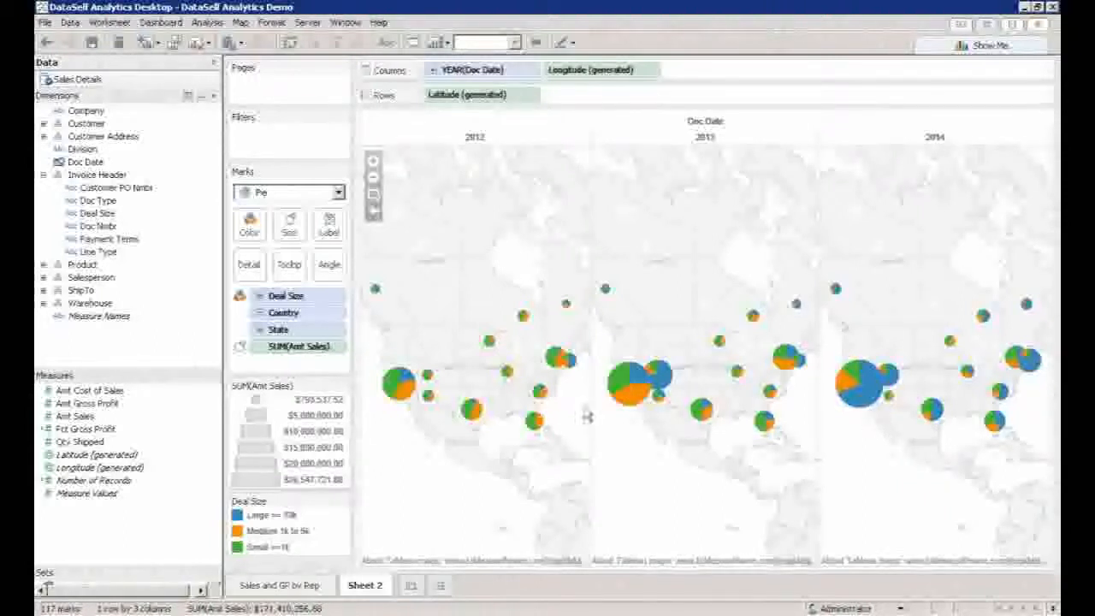
mouse_move(416, 395)
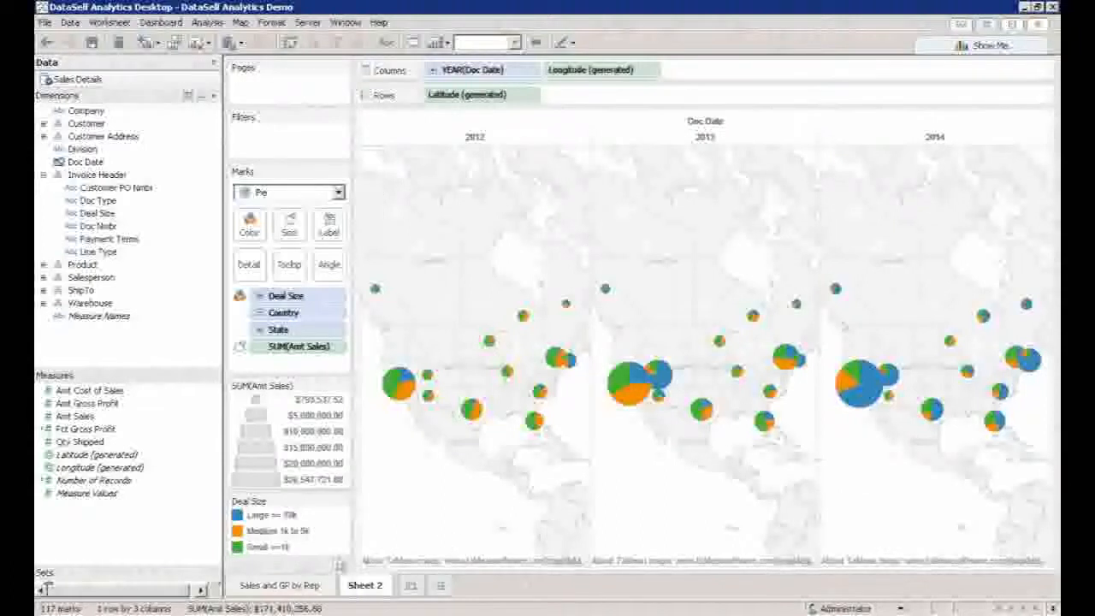
left_click(301, 586)
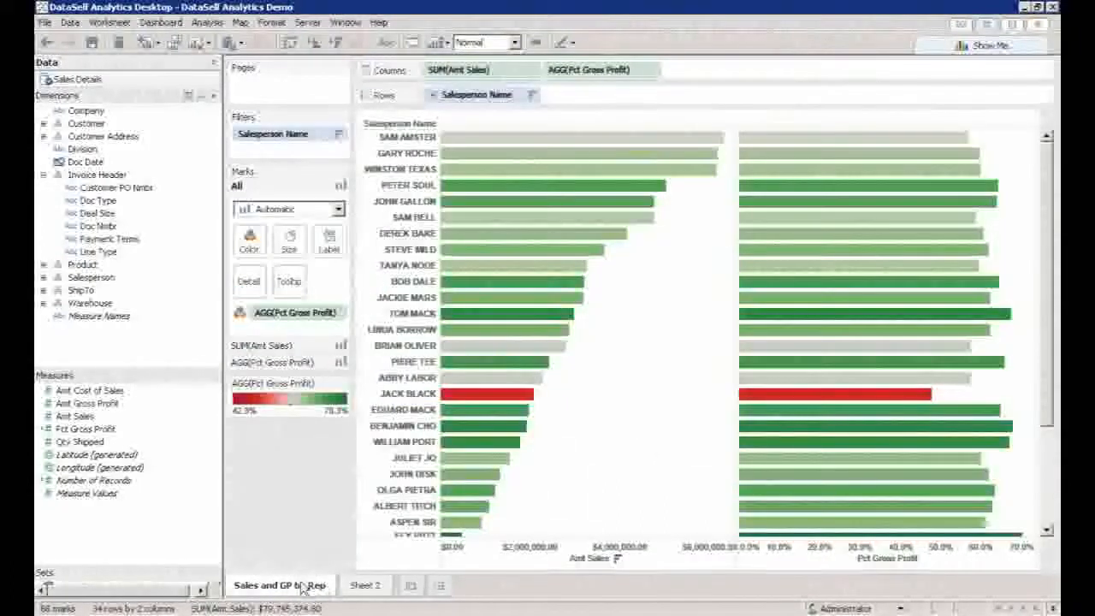
left_click(365, 586)
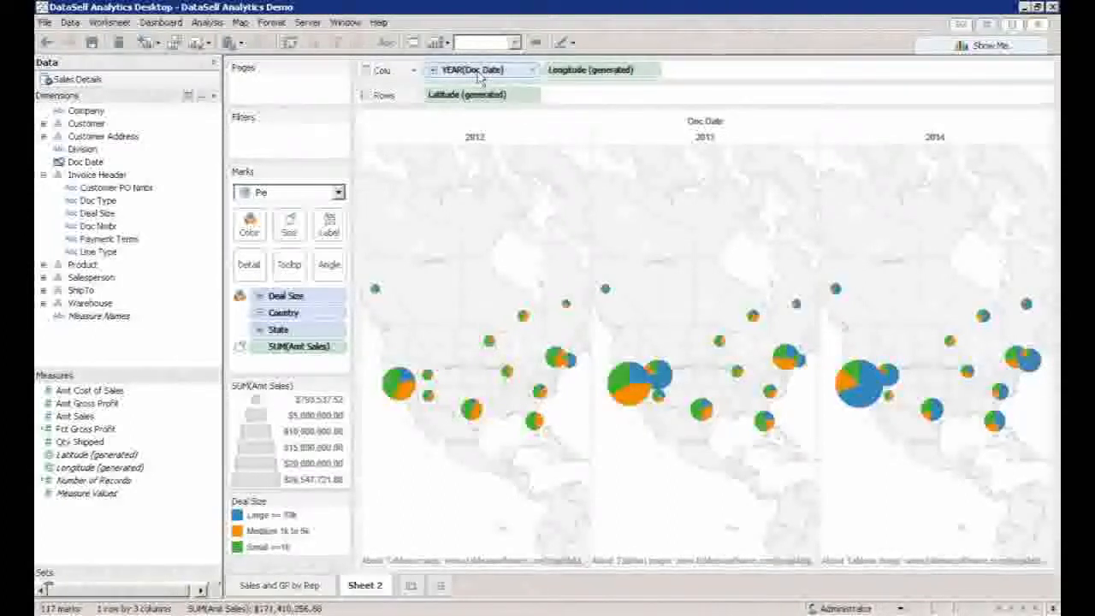
Move the Doc Date year from the columns to the rows and on to Pages for a single paged map.
left_click_drag(468, 75, 446, 97)
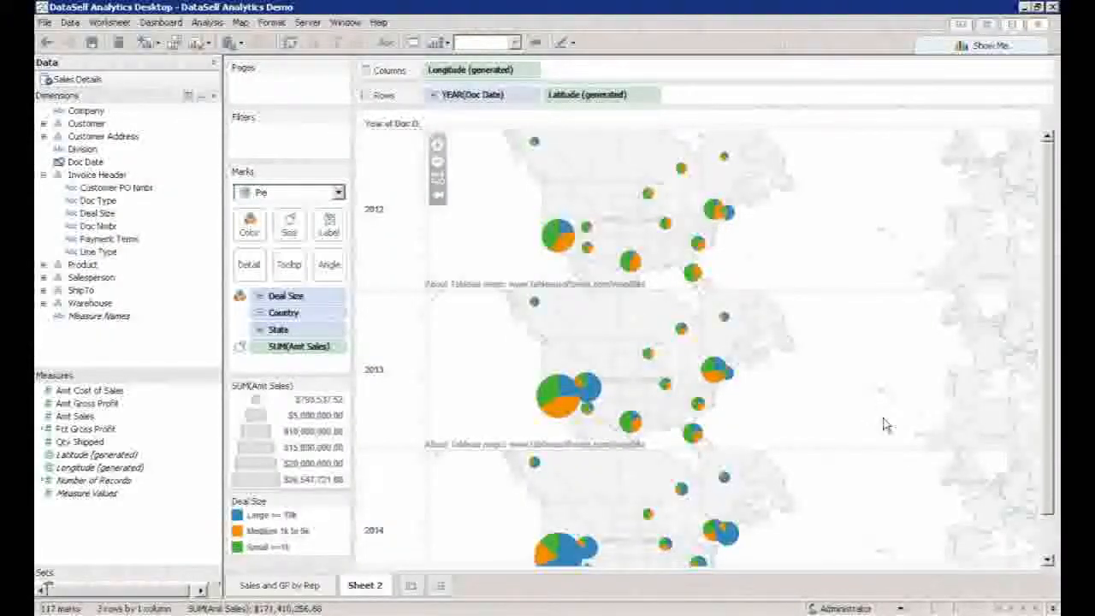
left_click_drag(488, 101, 285, 93)
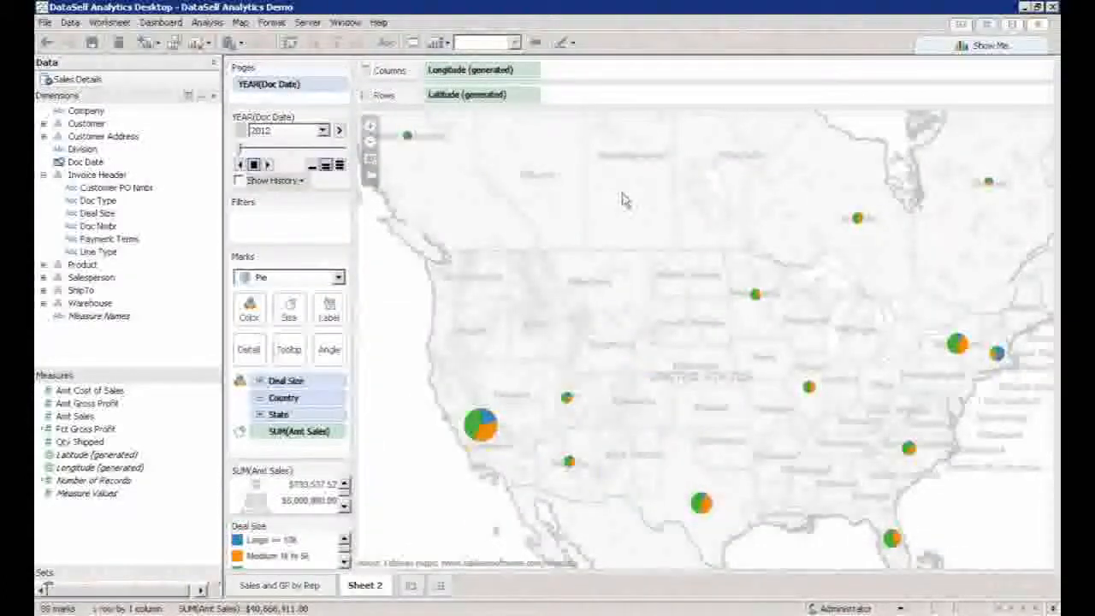
Add a point annotation over western Canada that shows the page name in 26-point text.
right_click(623, 200)
mouse_move(684, 285)
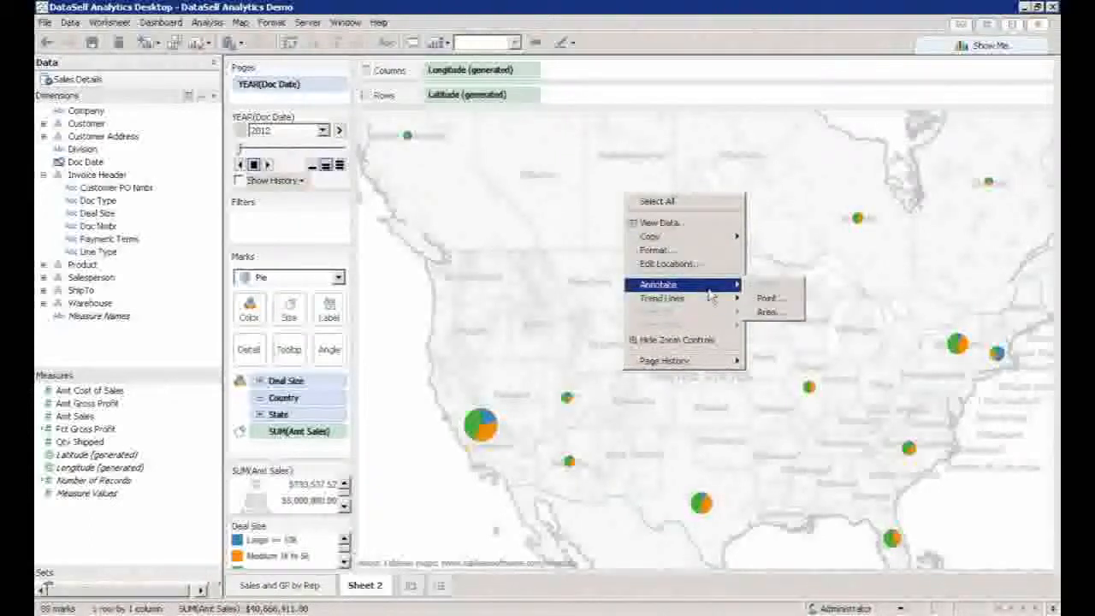
left_click(767, 298)
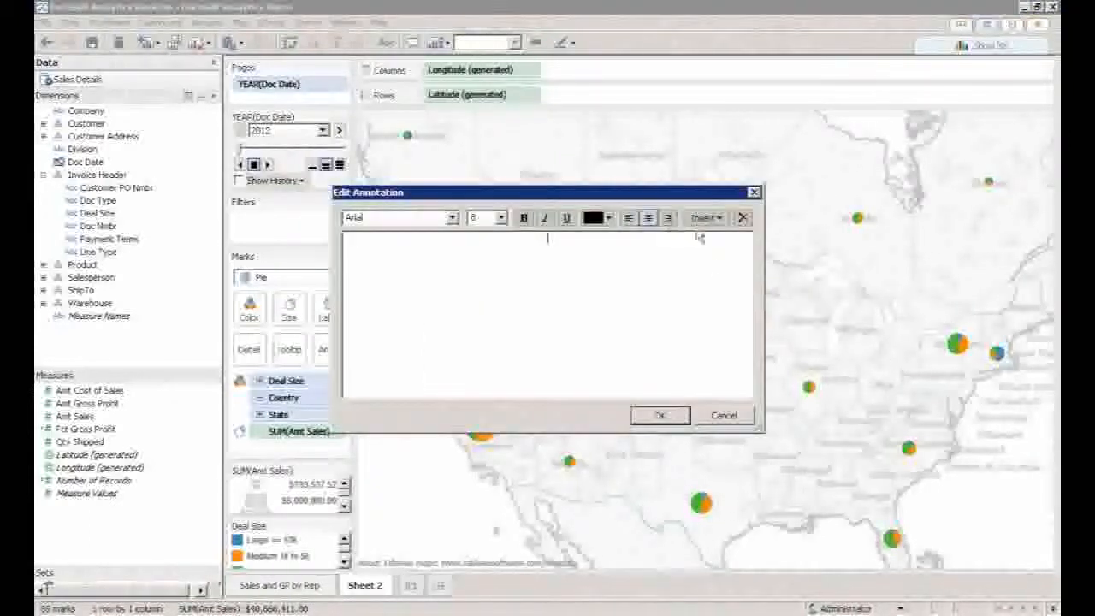
left_click(703, 217)
left_click(709, 309)
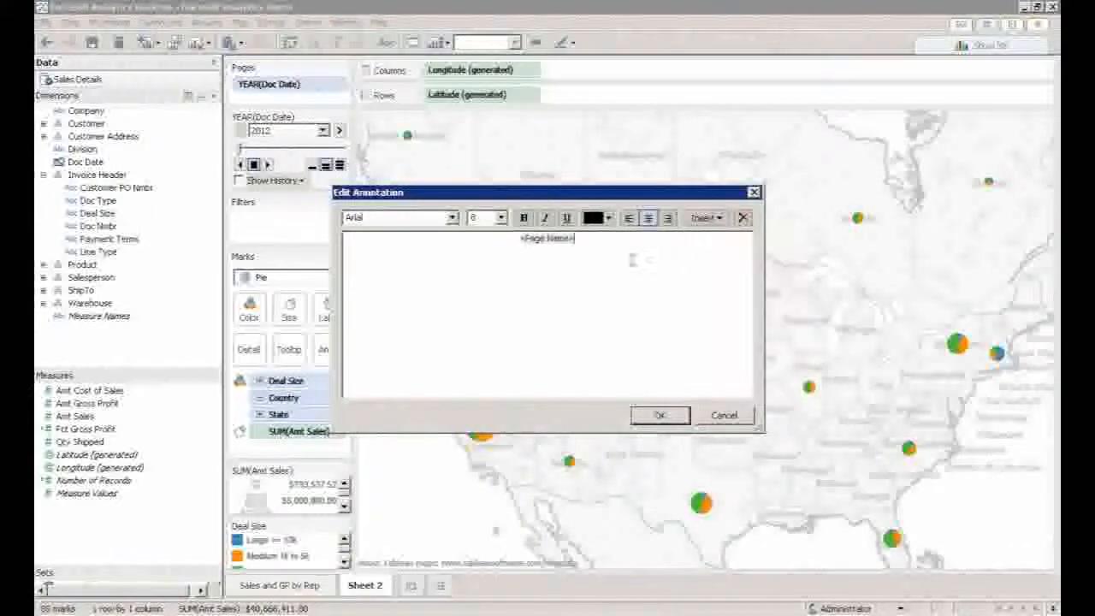
left_click_drag(521, 239, 574, 239)
left_click(501, 218)
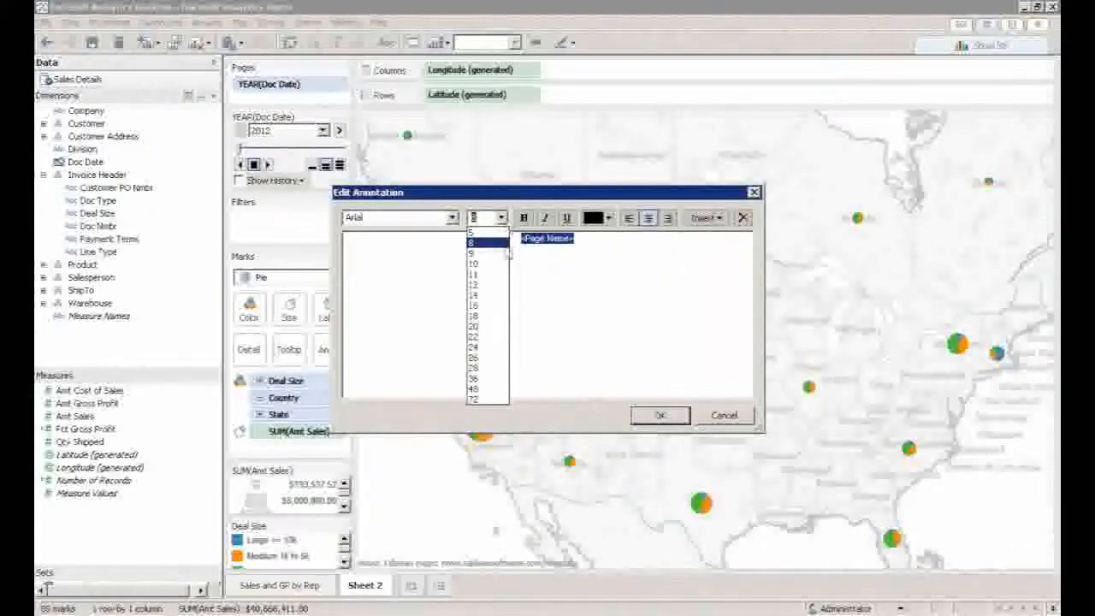
left_click(492, 357)
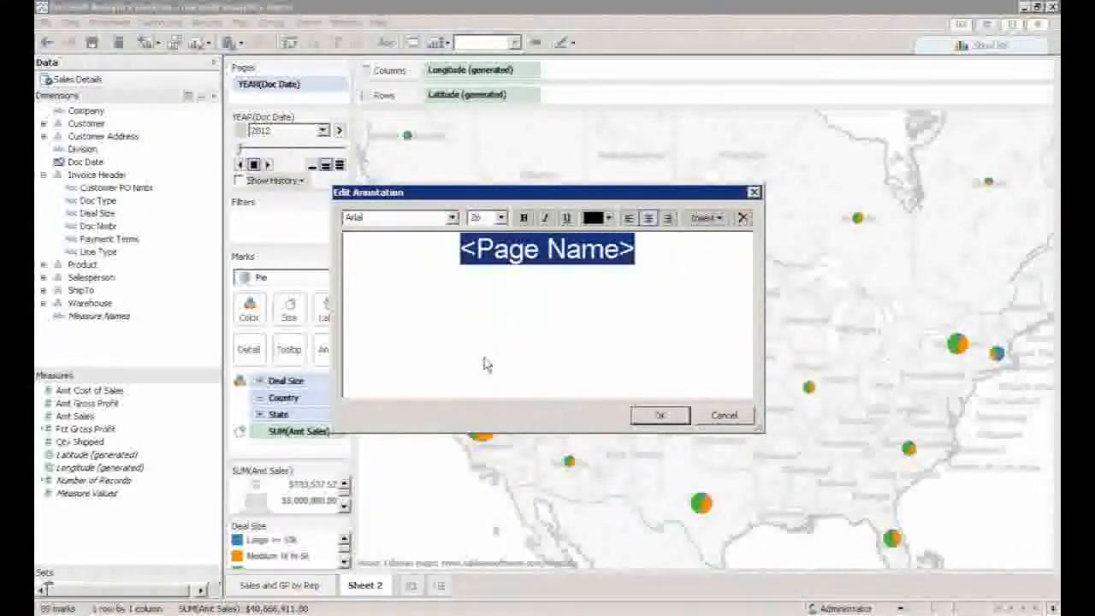
left_click(660, 415)
Move the year annotation east to an empty area over central Canada and deselect it.
left_click(629, 198)
left_click_drag(663, 191, 855, 197)
left_click(624, 263)
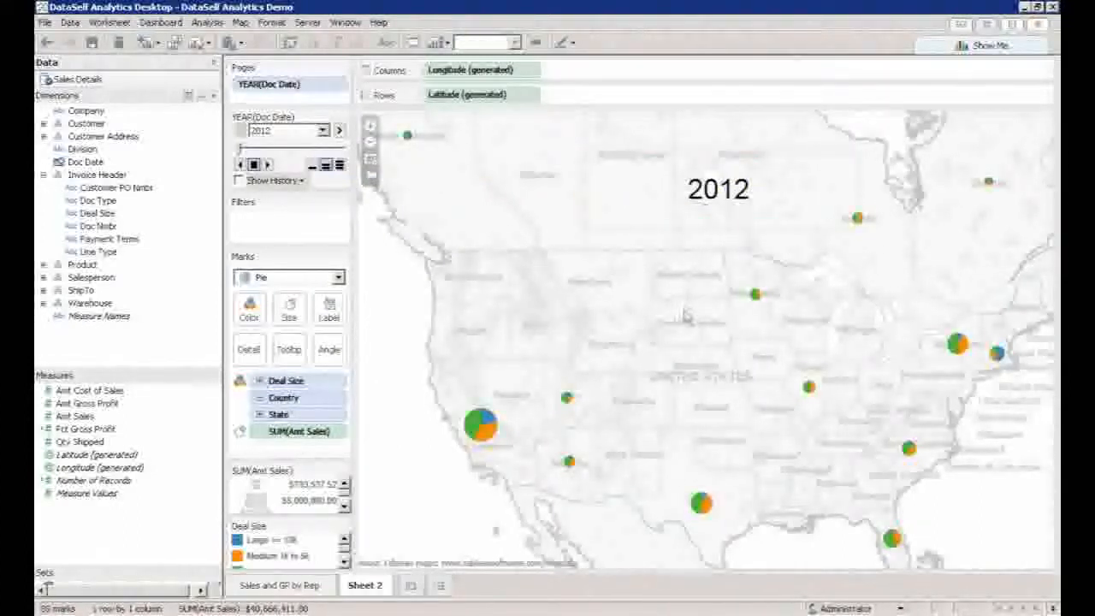
Enable loop playback for the Doc Date year pages and play the map animation forward.
left_click(253, 164)
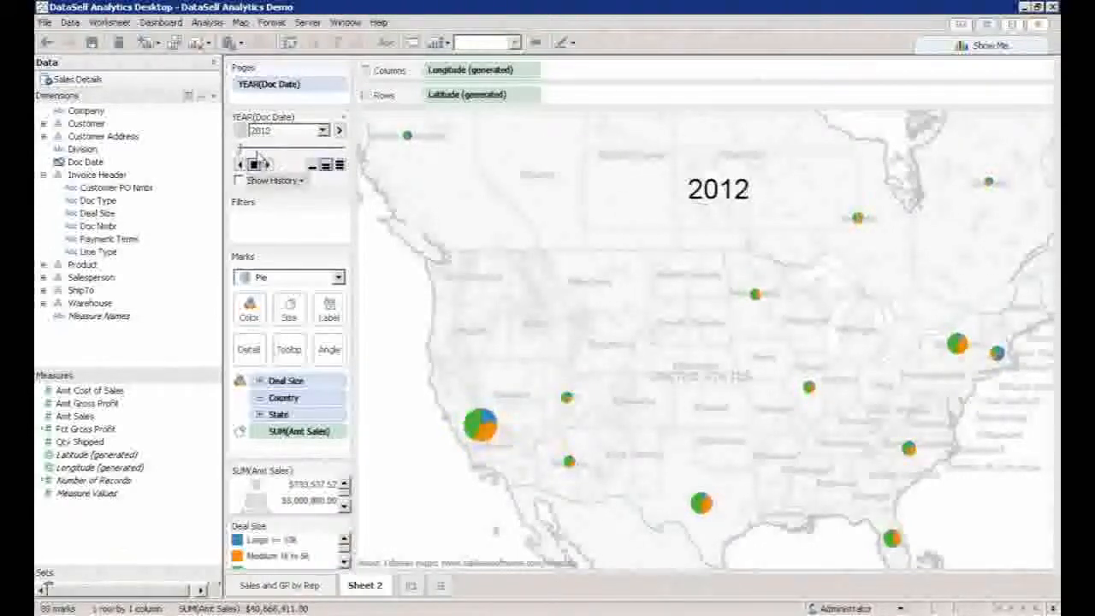
left_click(343, 117)
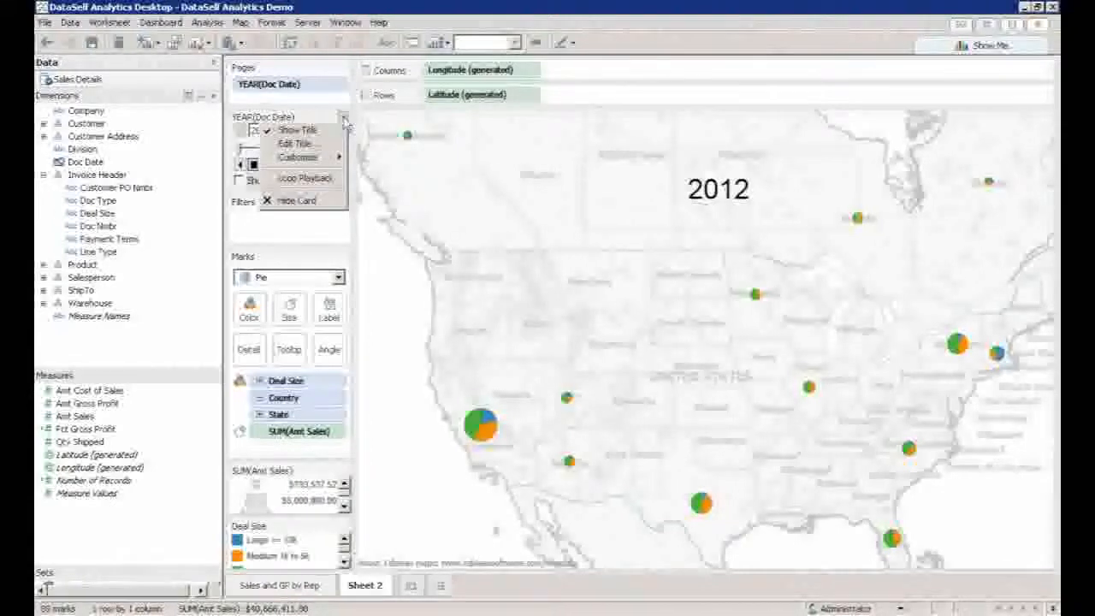
left_click(312, 181)
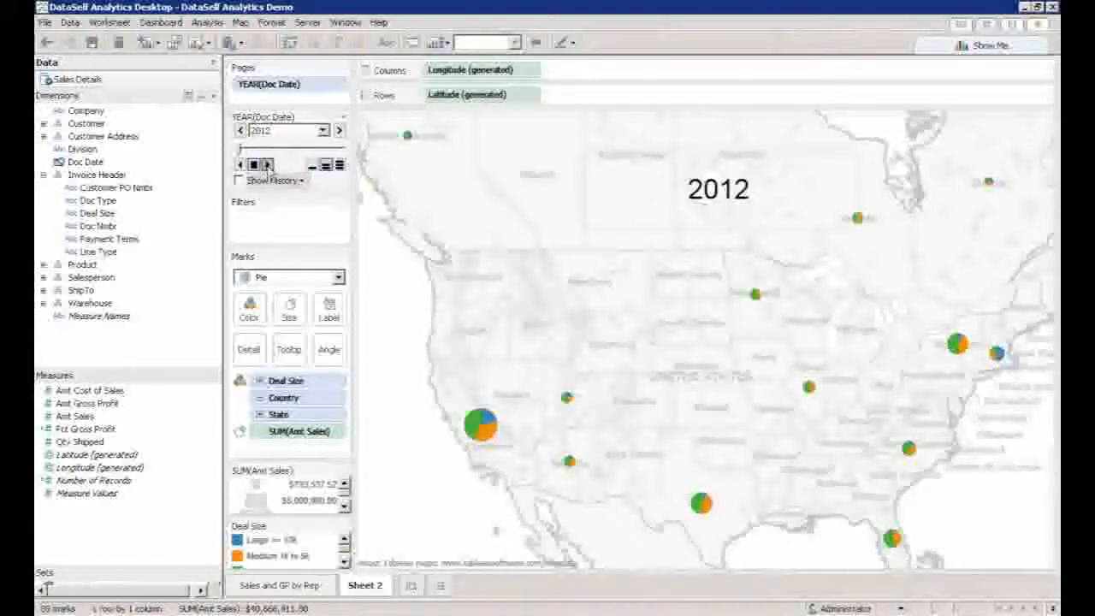
left_click(268, 165)
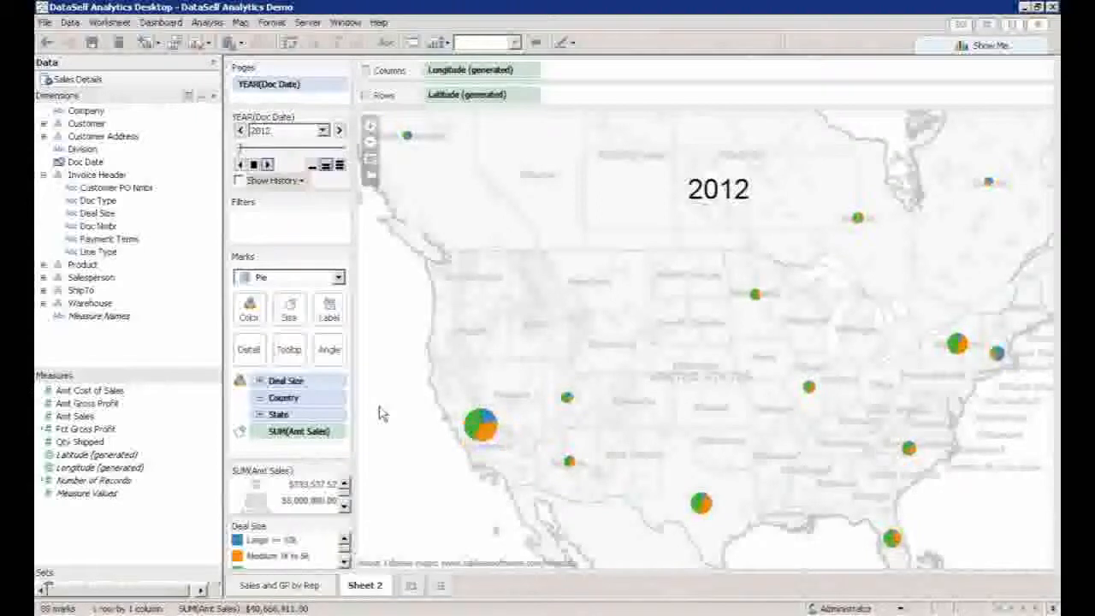
Rename Sheet 2 as Sales by State.
right_click(378, 587)
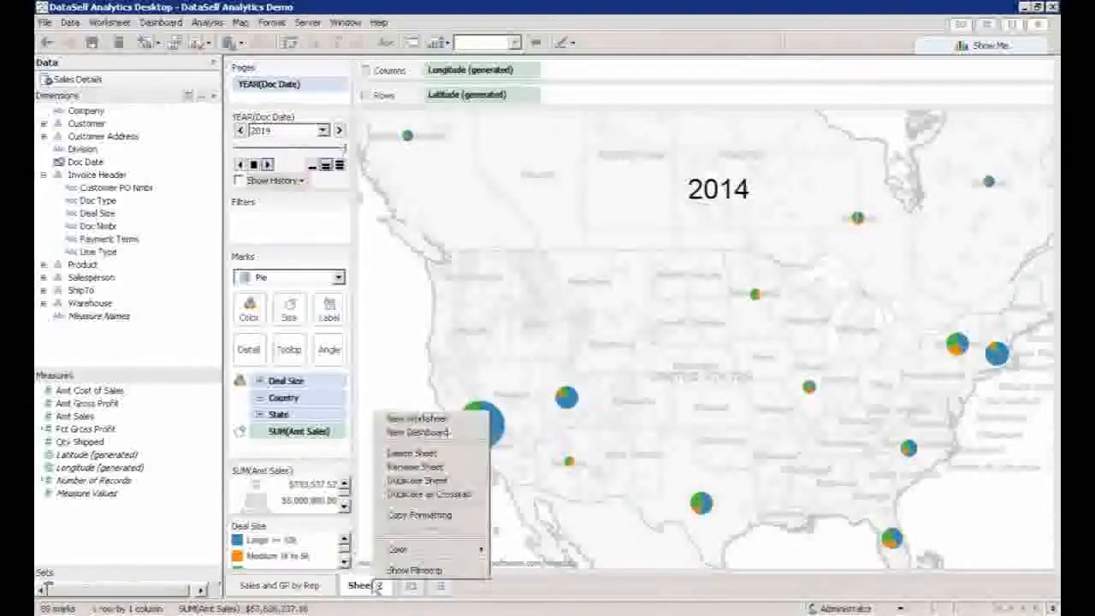
left_click(402, 467)
type("Sales by State")
key("Return")
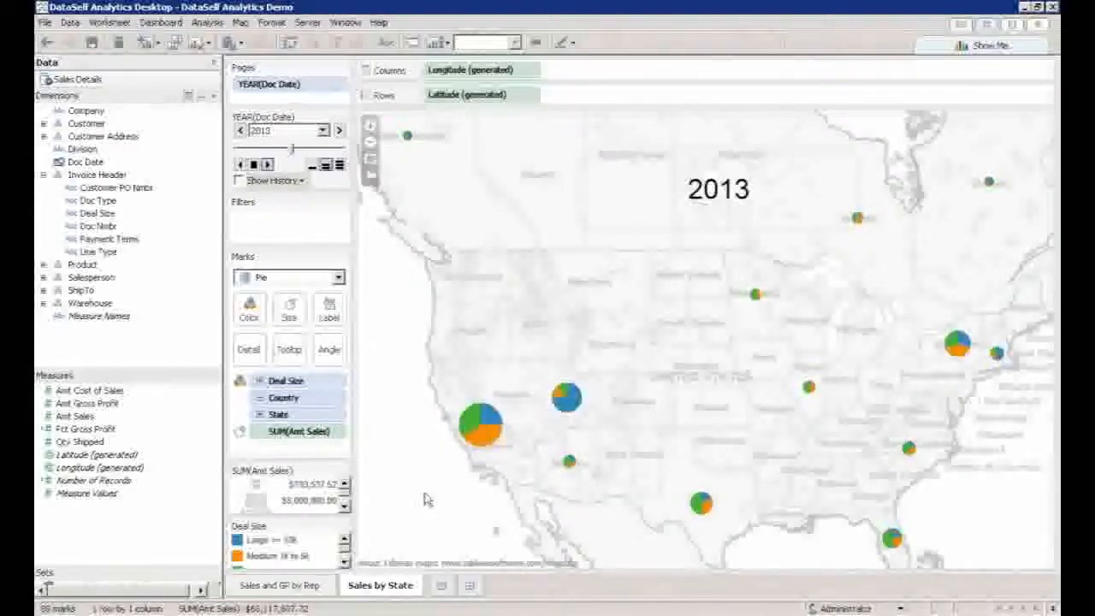
Create a new dashboard containing the Sales by State map and set its size to Automatic.
left_click(476, 588)
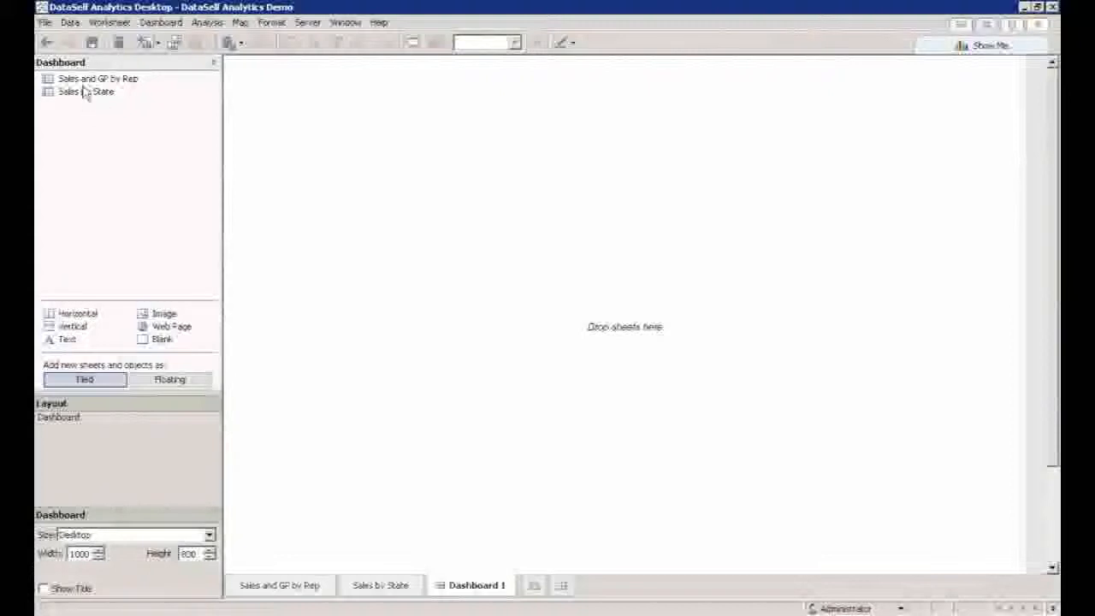
left_click_drag(86, 92, 376, 165)
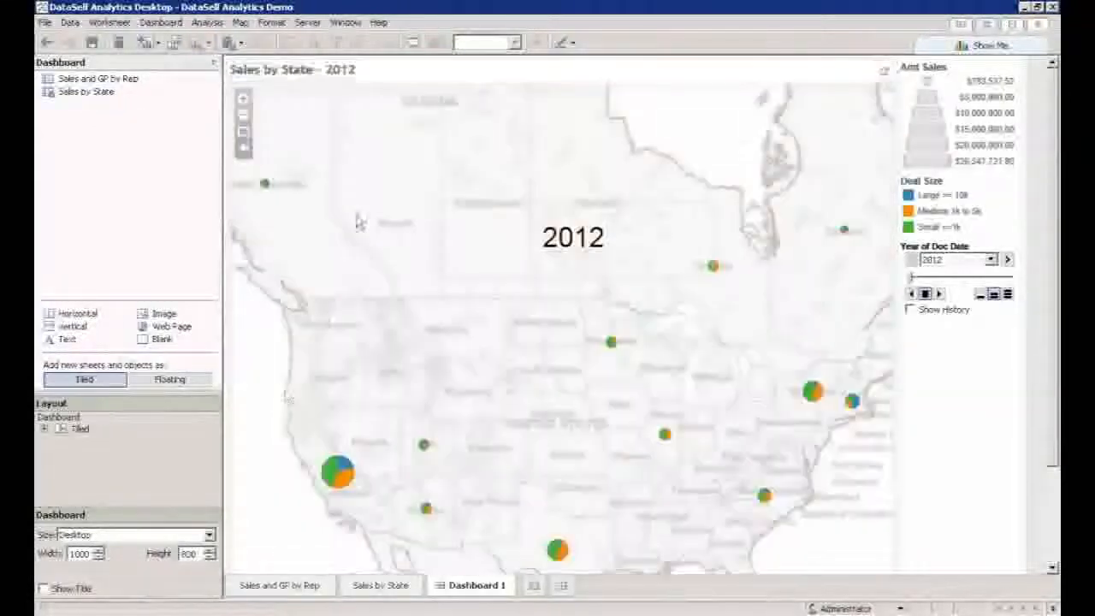
left_click(209, 534)
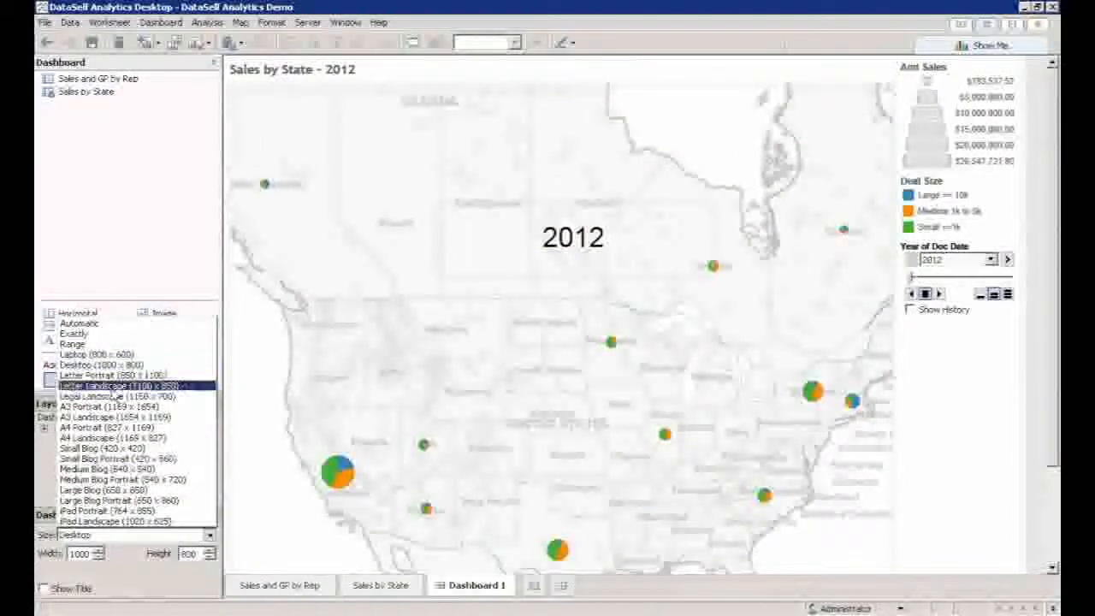
left_click(79, 327)
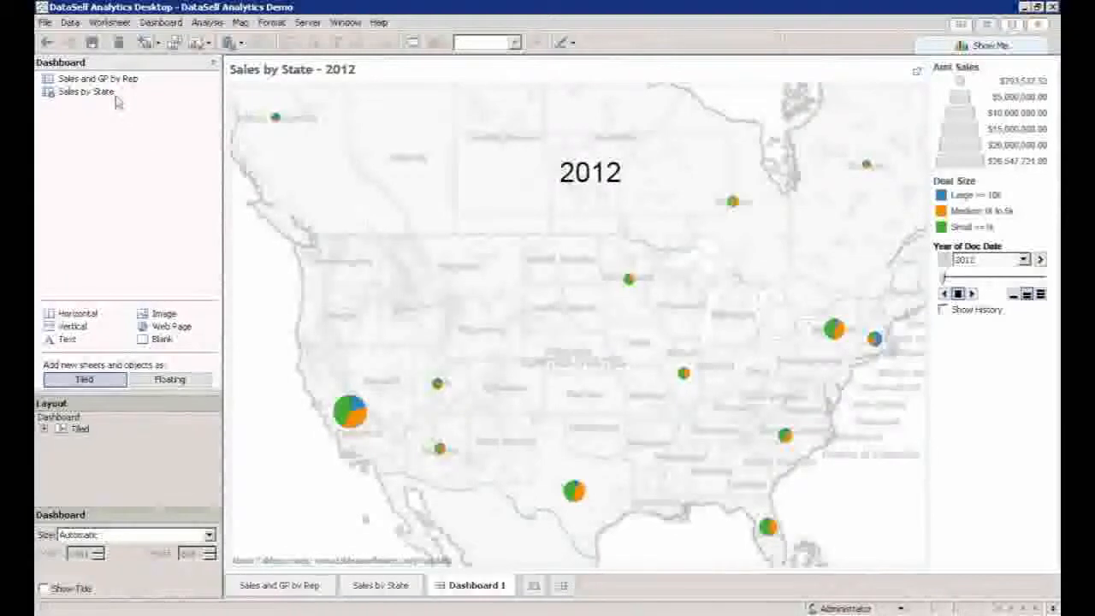
Add the Sales and GP by Rep worksheet beside the west edge of the Sales by State map and narrow it to enlarge the map.
left_click(96, 78)
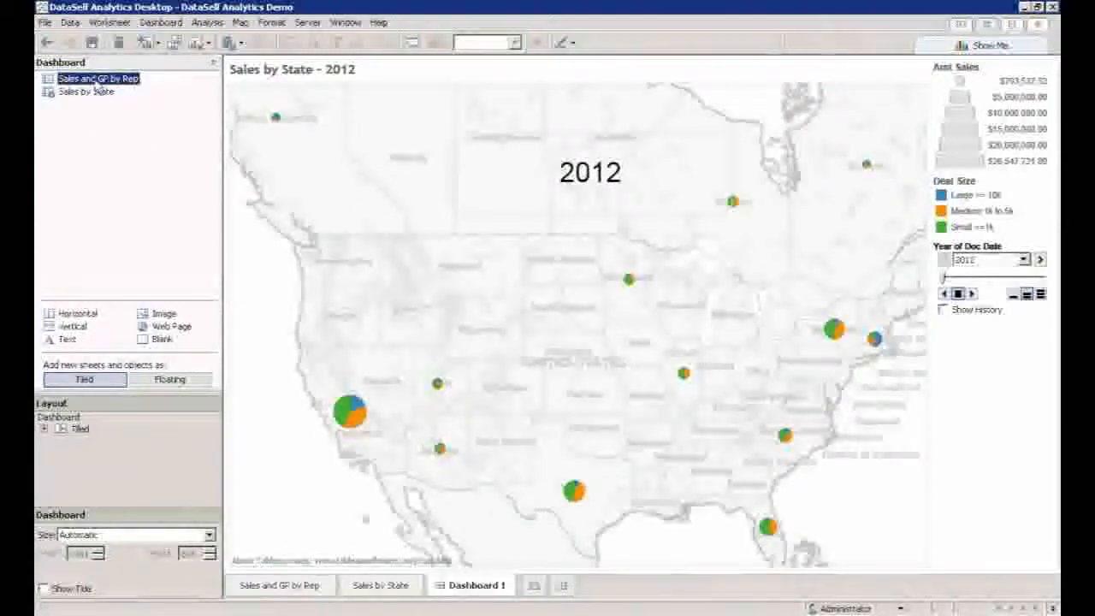
left_click_drag(99, 82, 320, 208)
left_click_drag(451, 173, 329, 291)
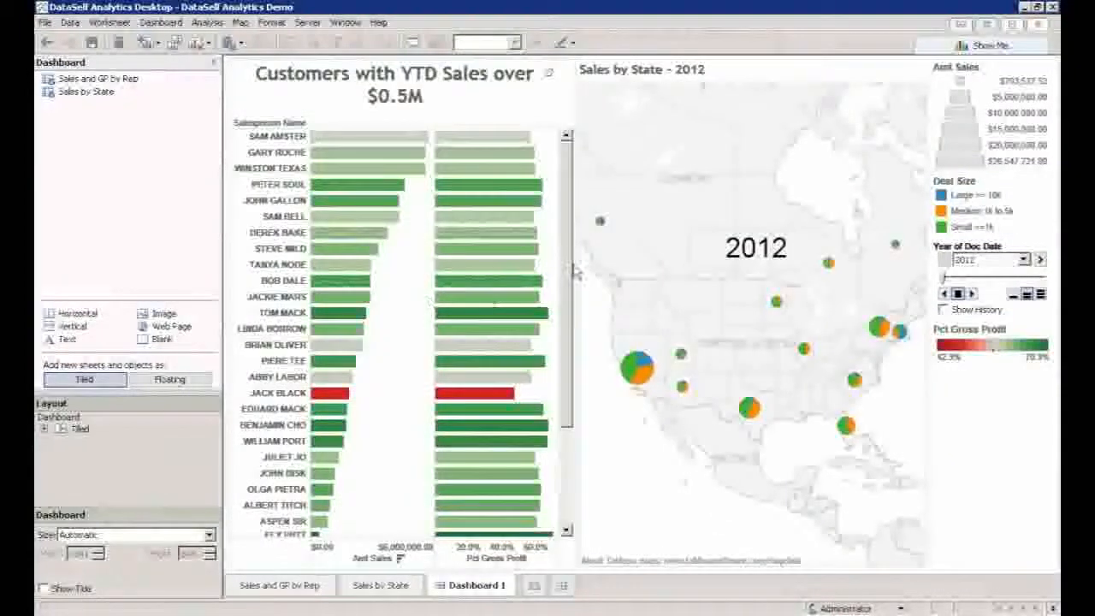
left_click_drag(575, 266, 510, 251)
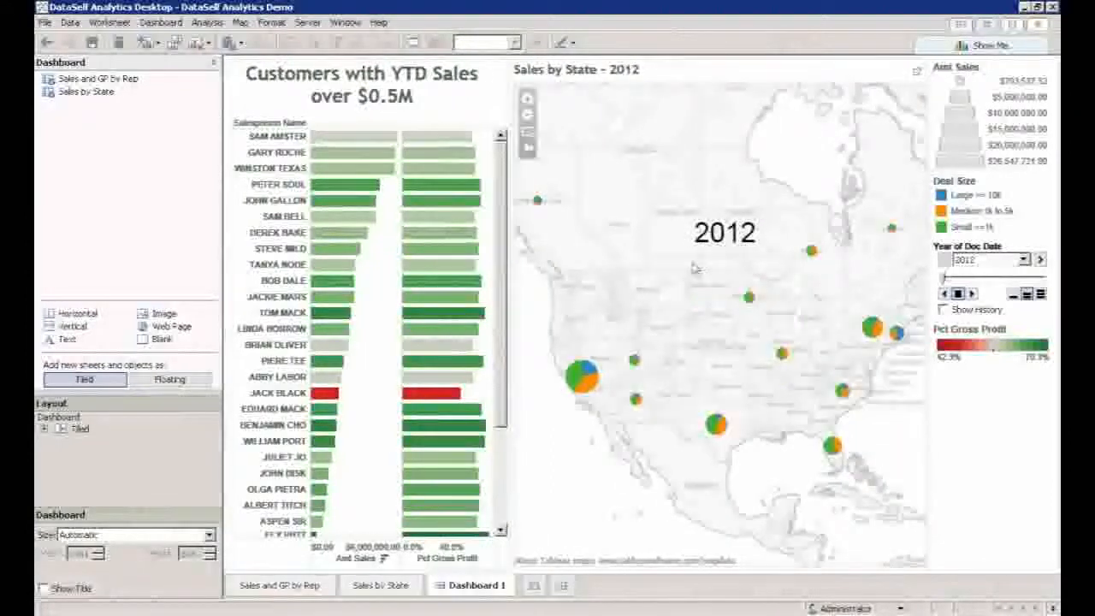
Set both the Sales by State map and the Sales and GP by Rep chart to be used as filters.
left_click(812, 78)
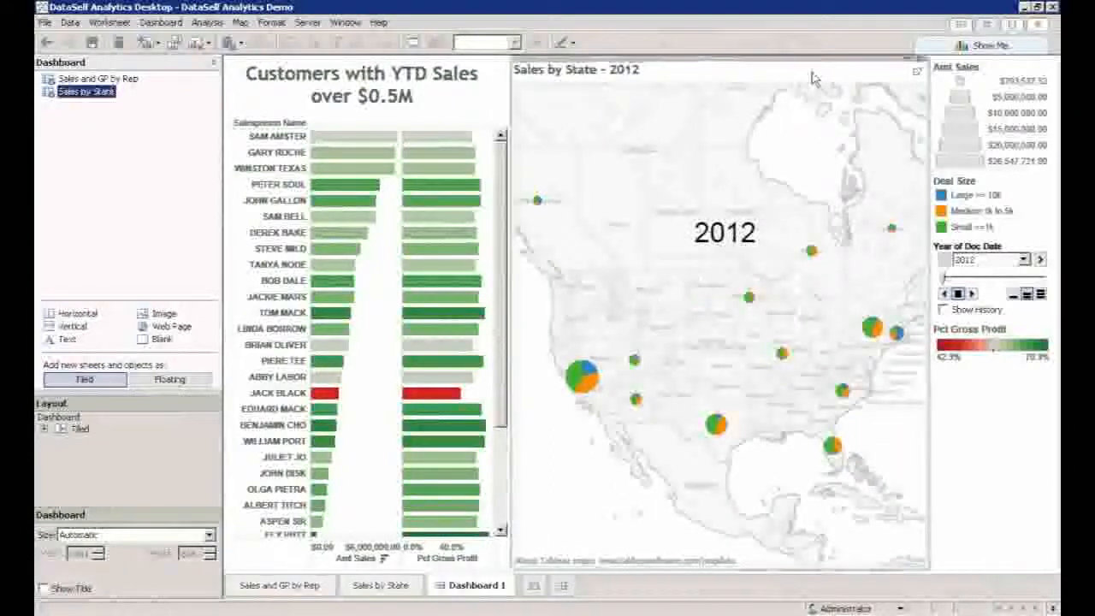
left_click(908, 60)
mouse_move(846, 147)
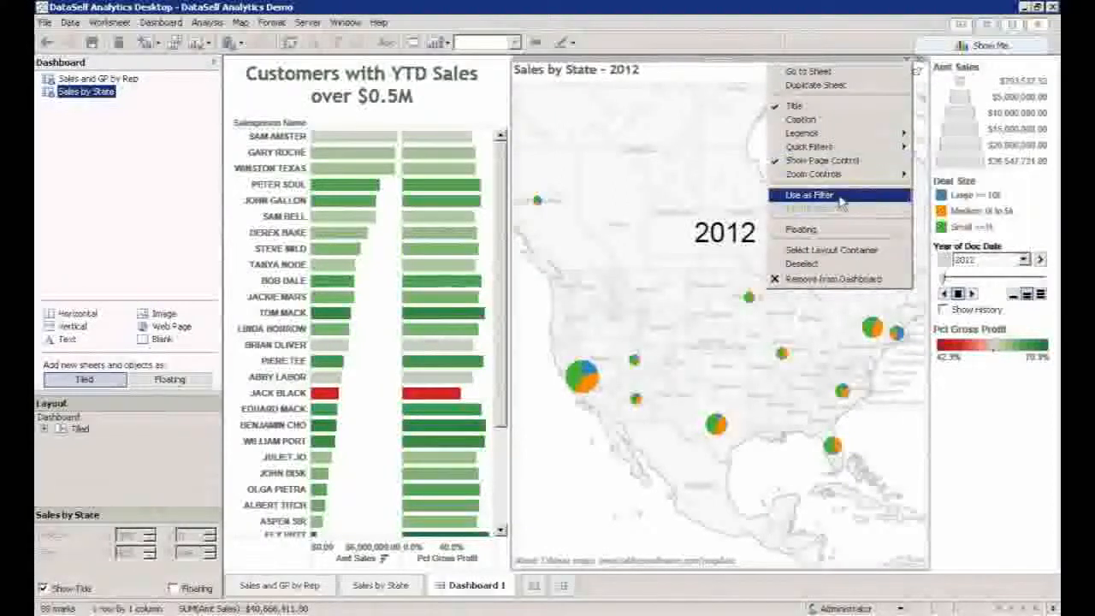
left_click(834, 195)
left_click(449, 101)
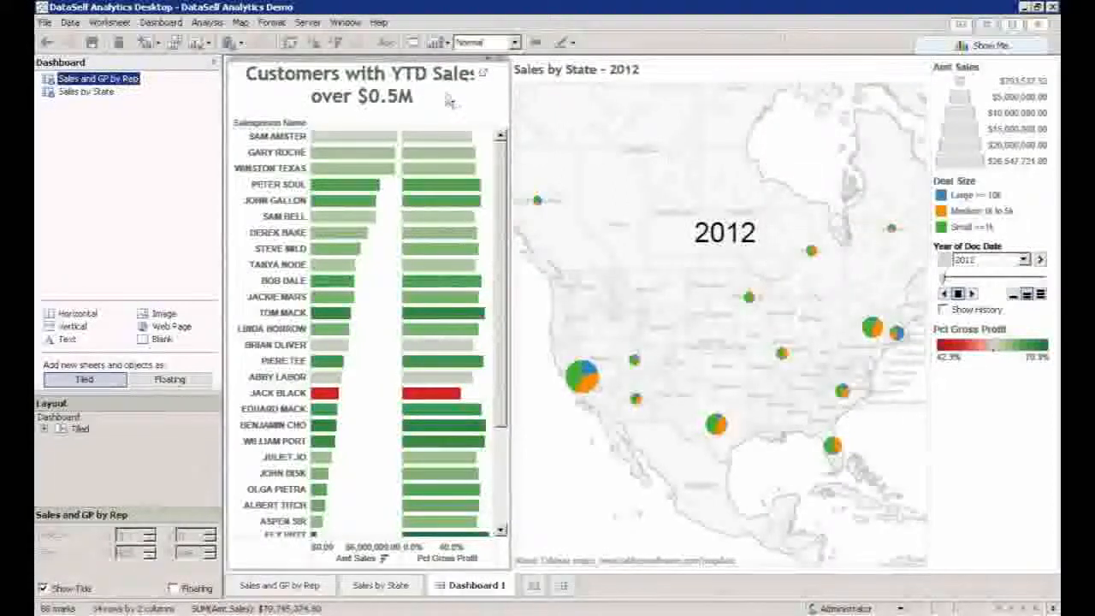
left_click(491, 61)
left_click(449, 195)
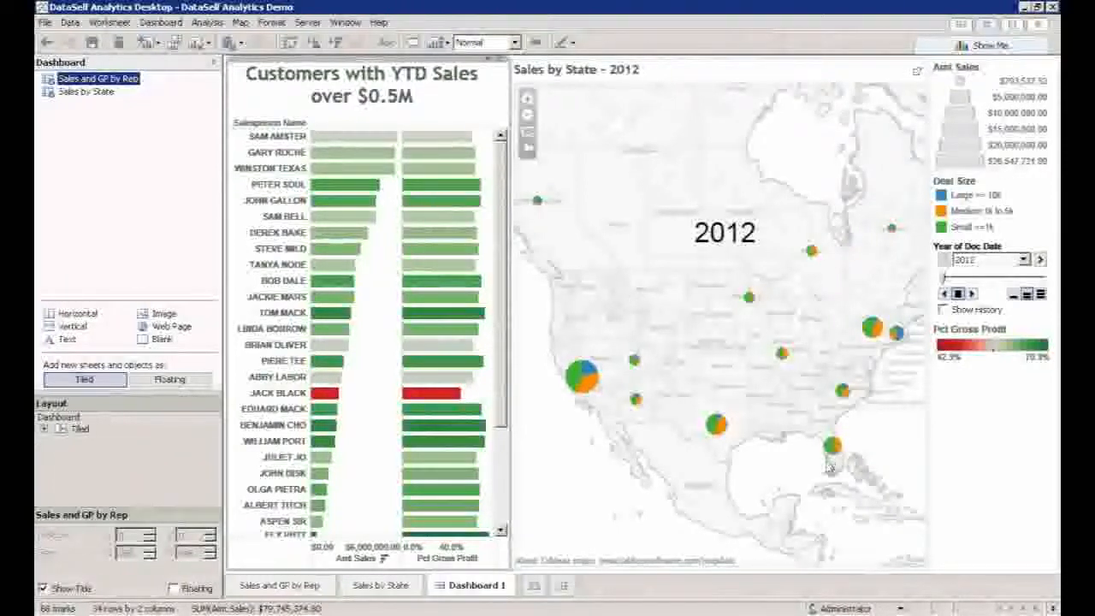
Rename Dashboard 1 as ABC Dashboard.
right_click(469, 586)
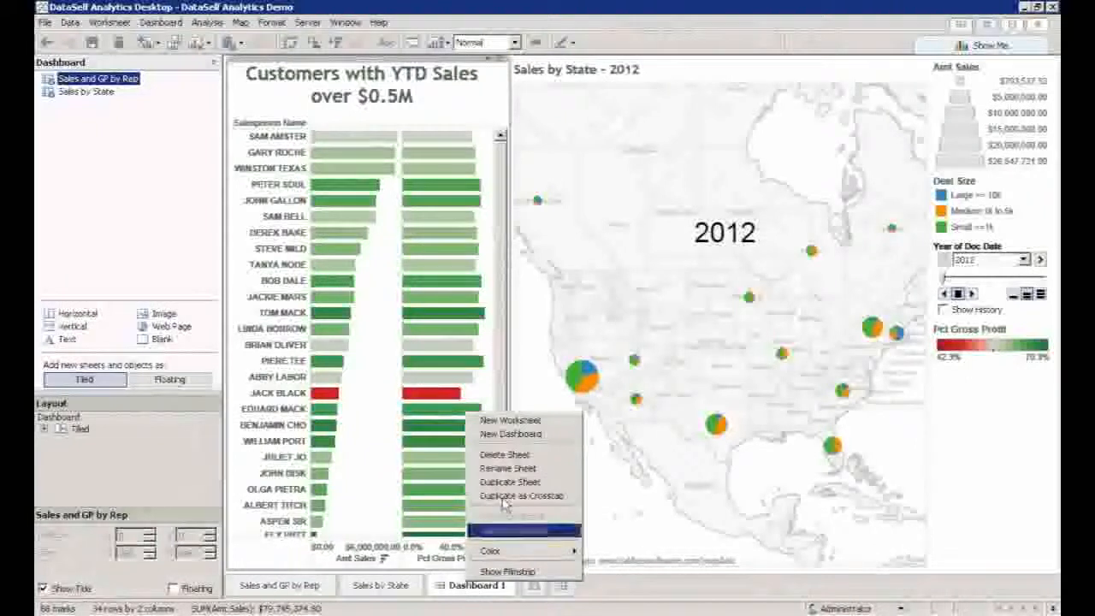
left_click(508, 468)
type("A")
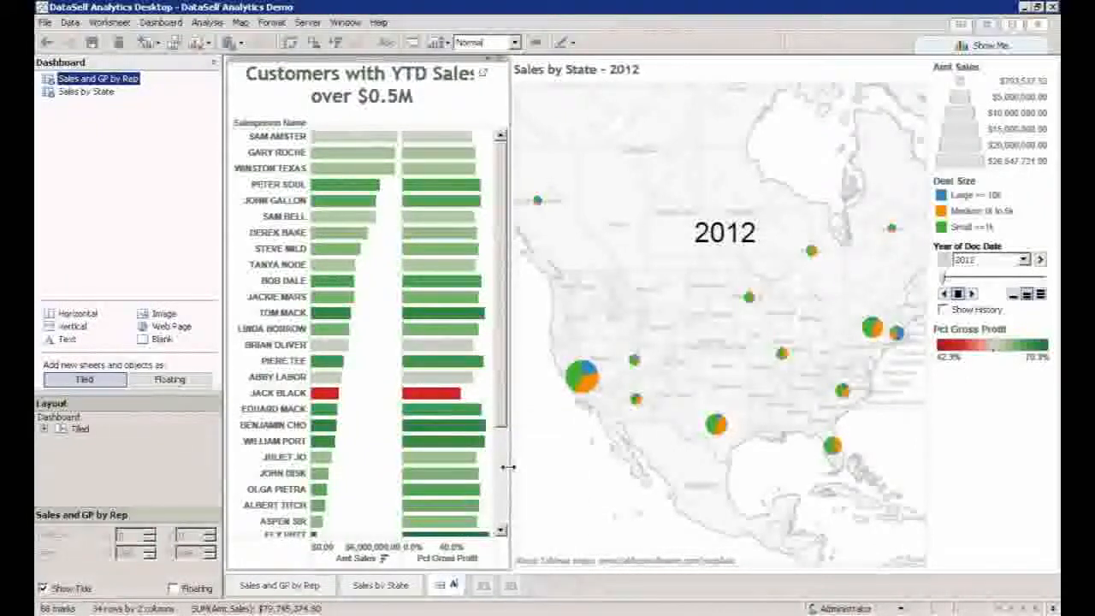
type("BC Dashboard")
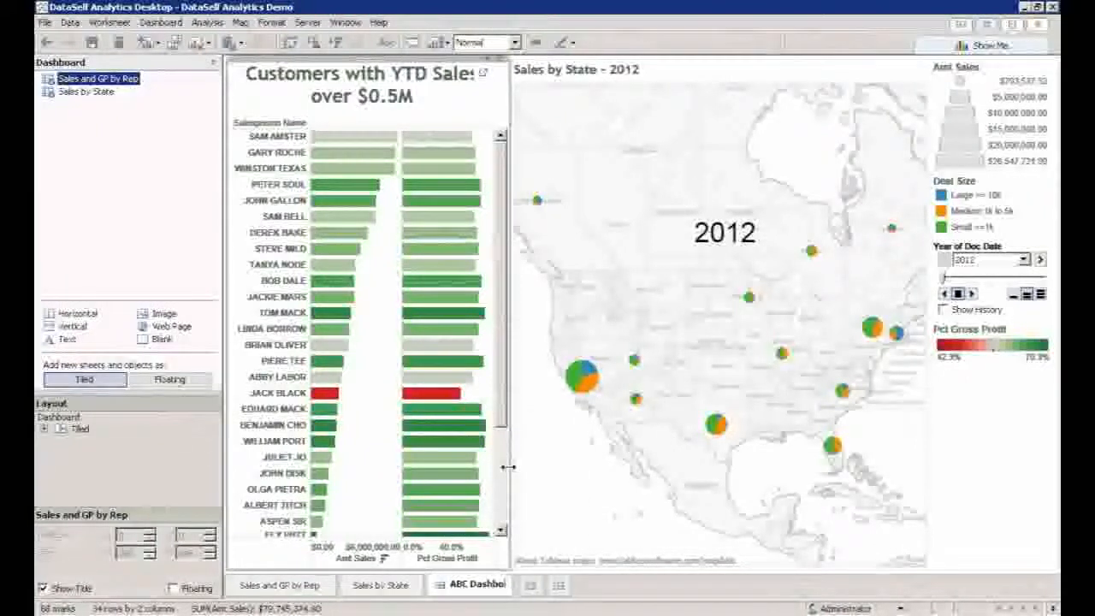
key("Return")
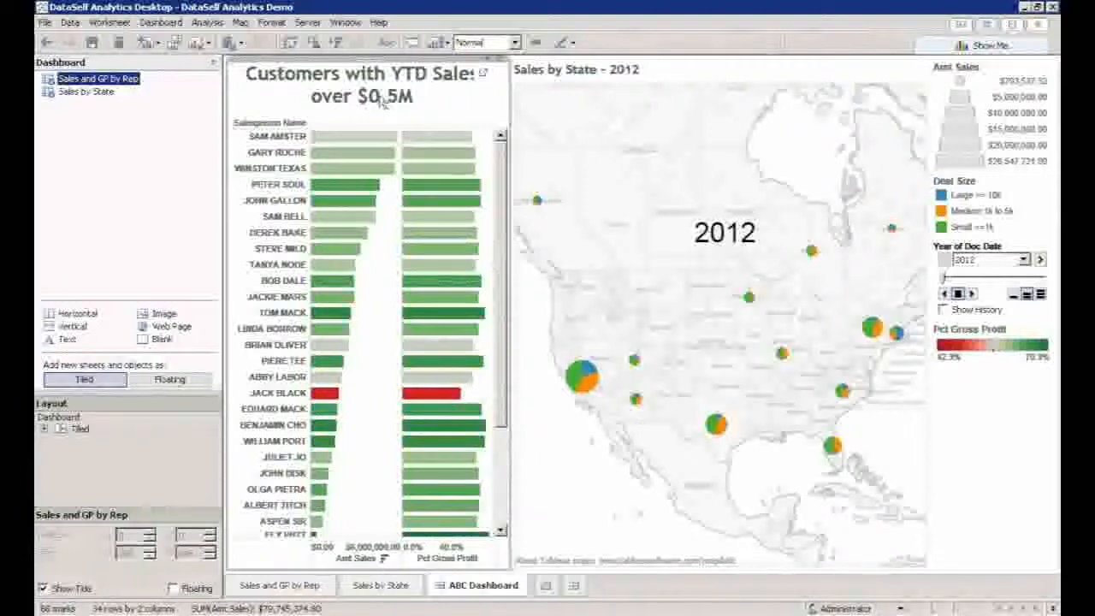
Publish the workbook to the server's Default project as DataSelf Analytics Demo, sharing only ABC Dashboard, and dismiss the publishing results.
left_click(310, 26)
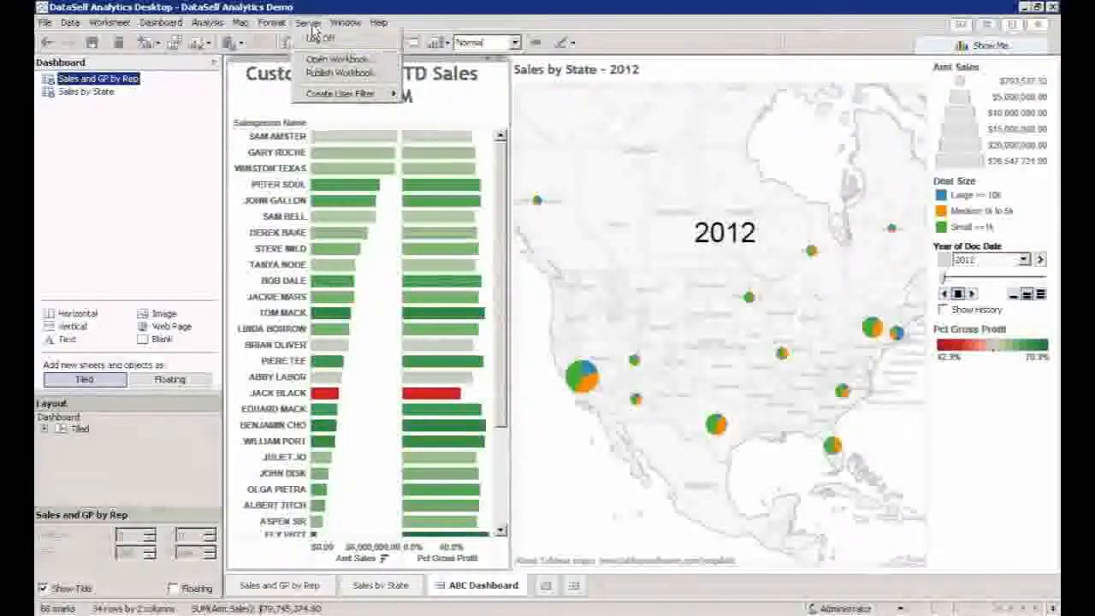
left_click(340, 75)
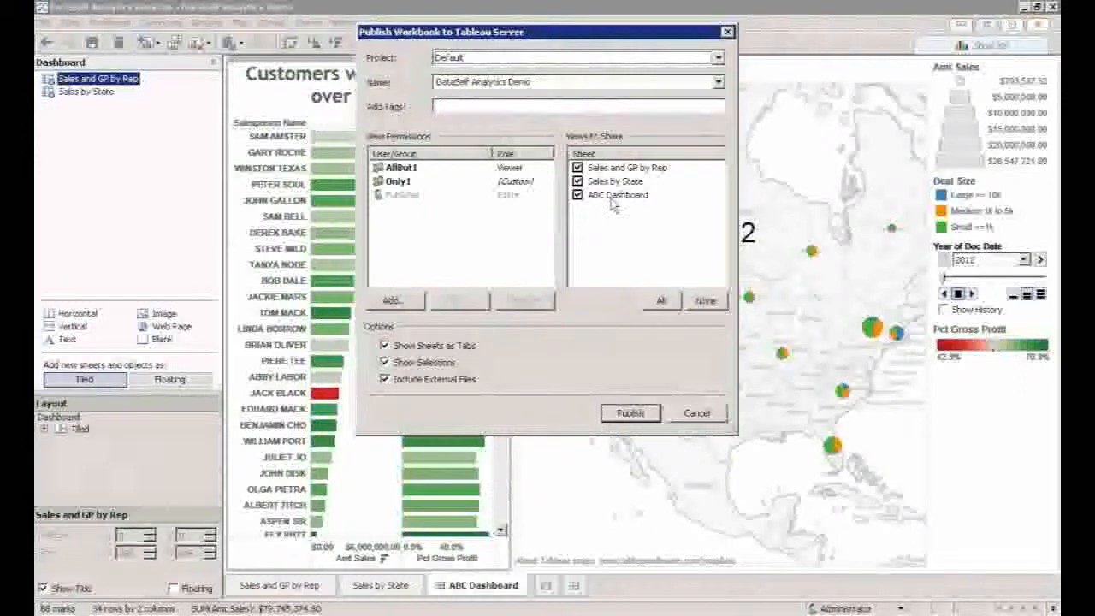
left_click(578, 181)
left_click(577, 167)
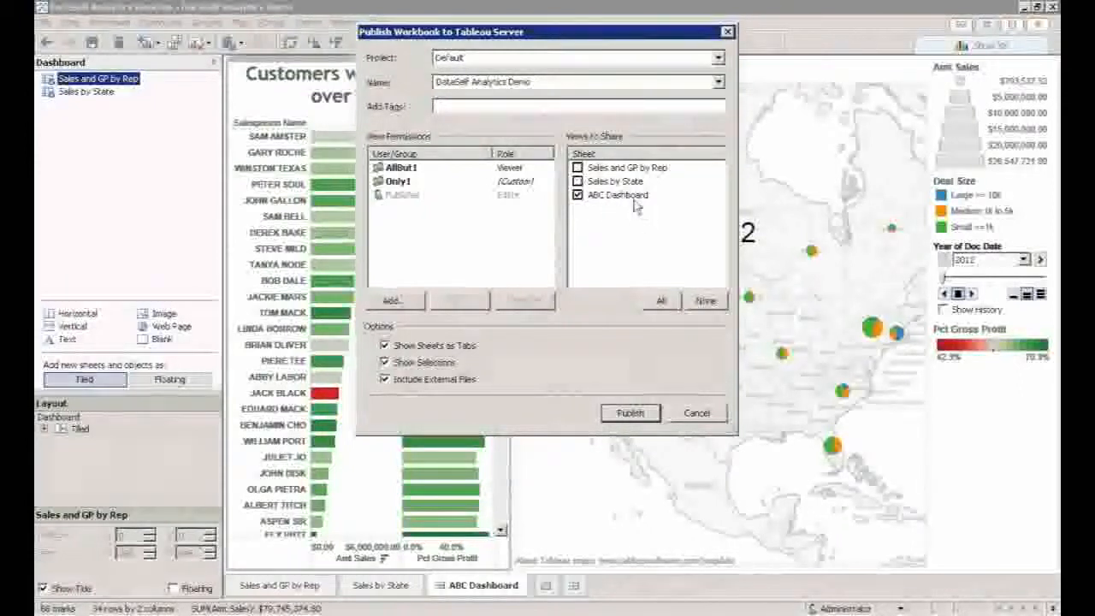
left_click(408, 304)
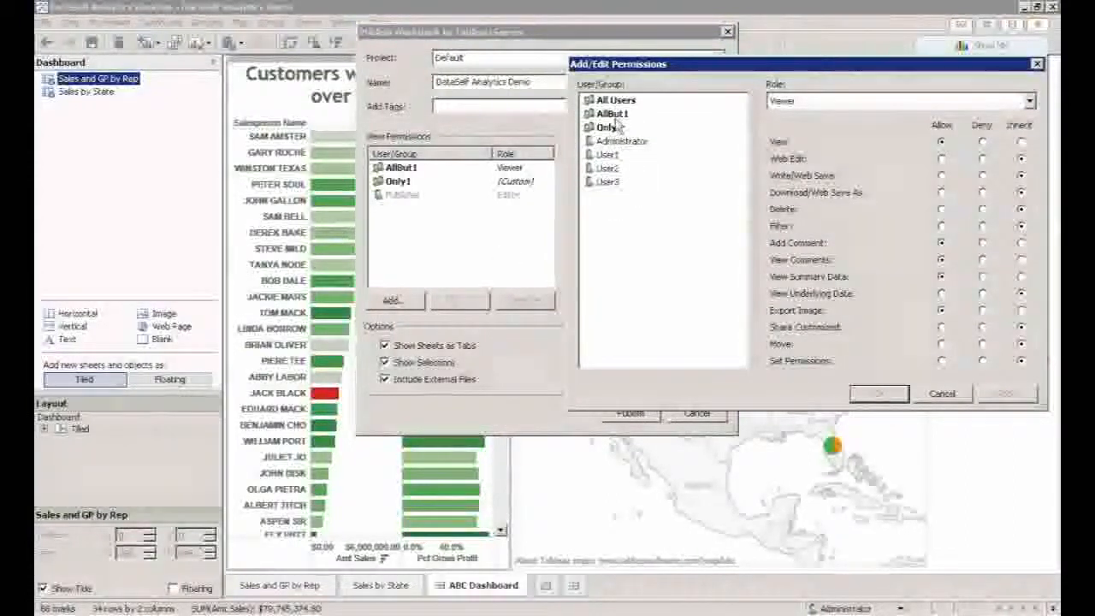
left_click(943, 393)
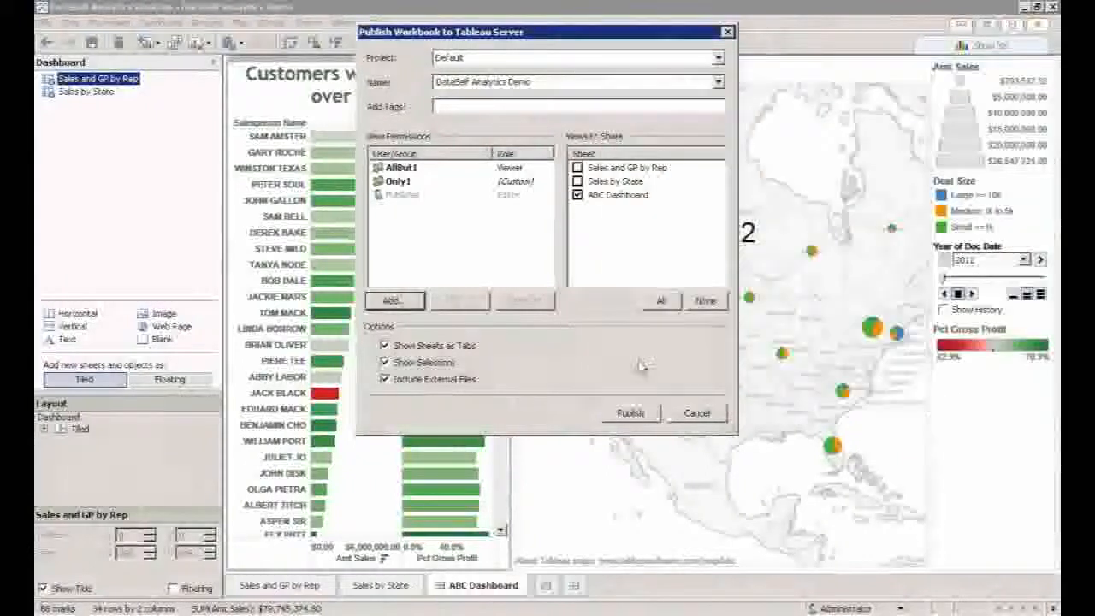
left_click(629, 413)
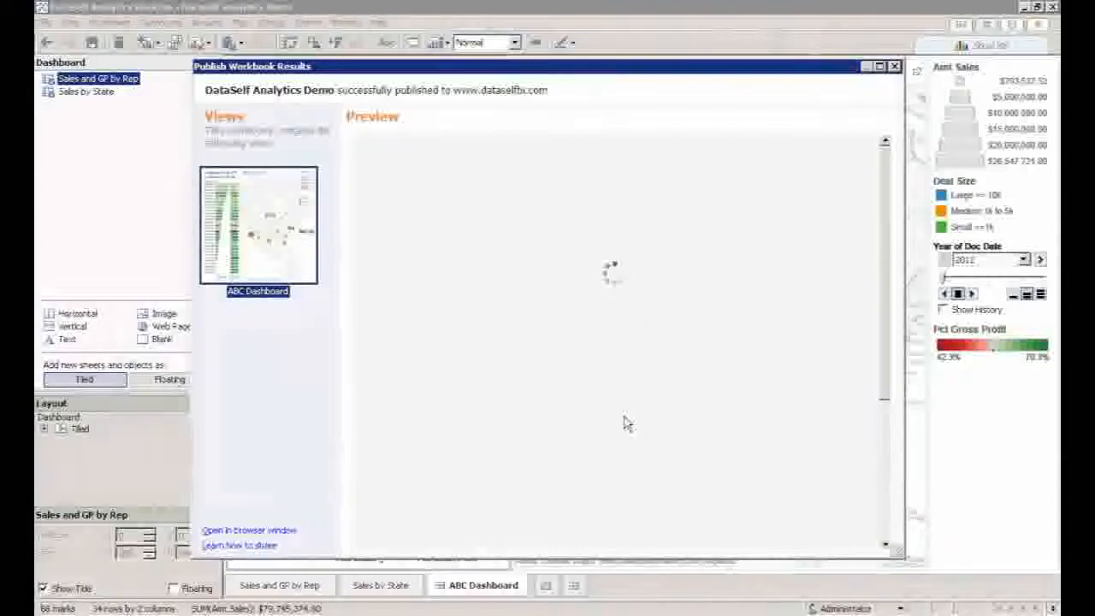
left_click(893, 66)
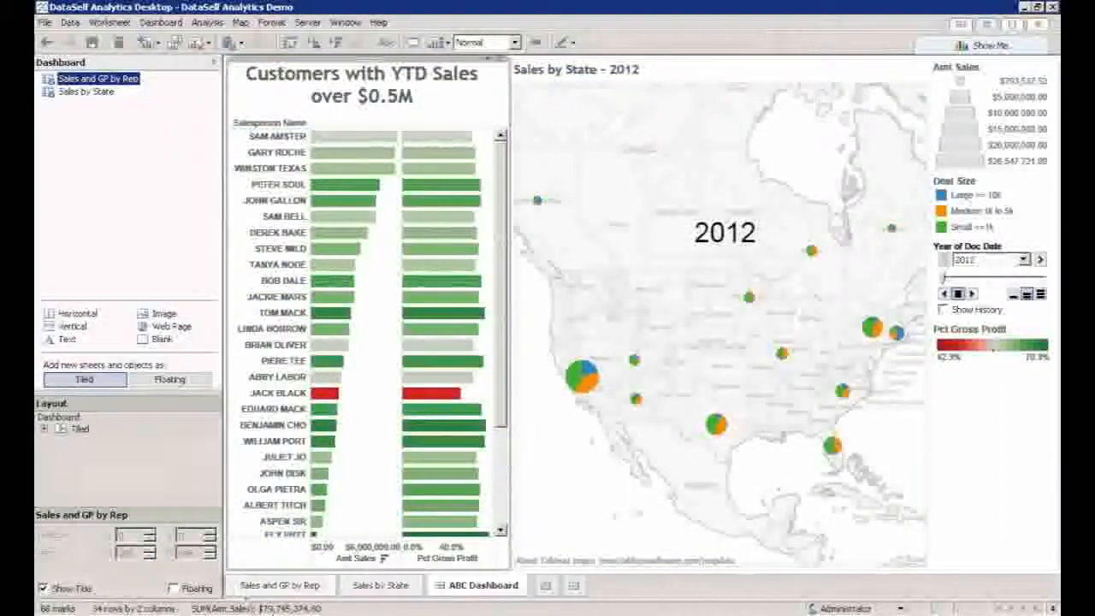
Switch to the DataSelf Analytics website in Chrome and reload its Views page.
mouse_move(267, 605)
left_click(144, 599)
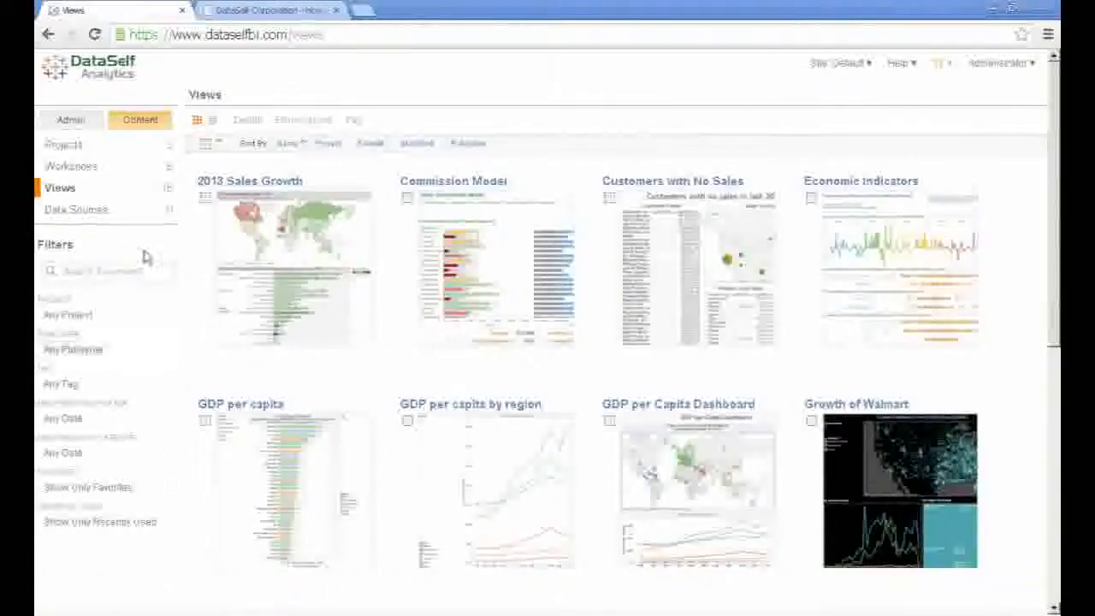
left_click(56, 77)
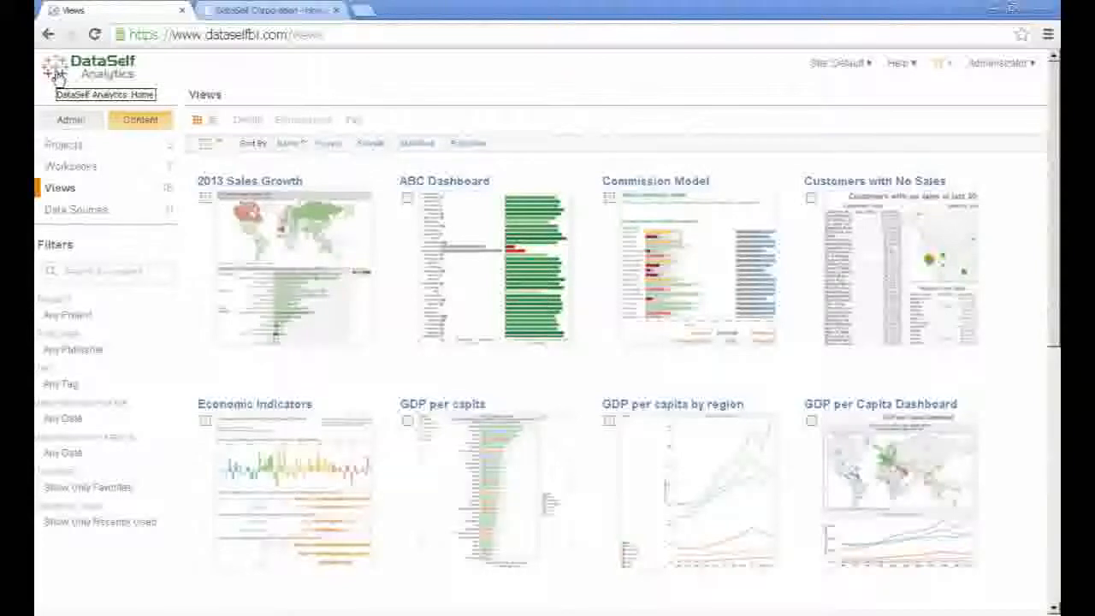
left_click(56, 77)
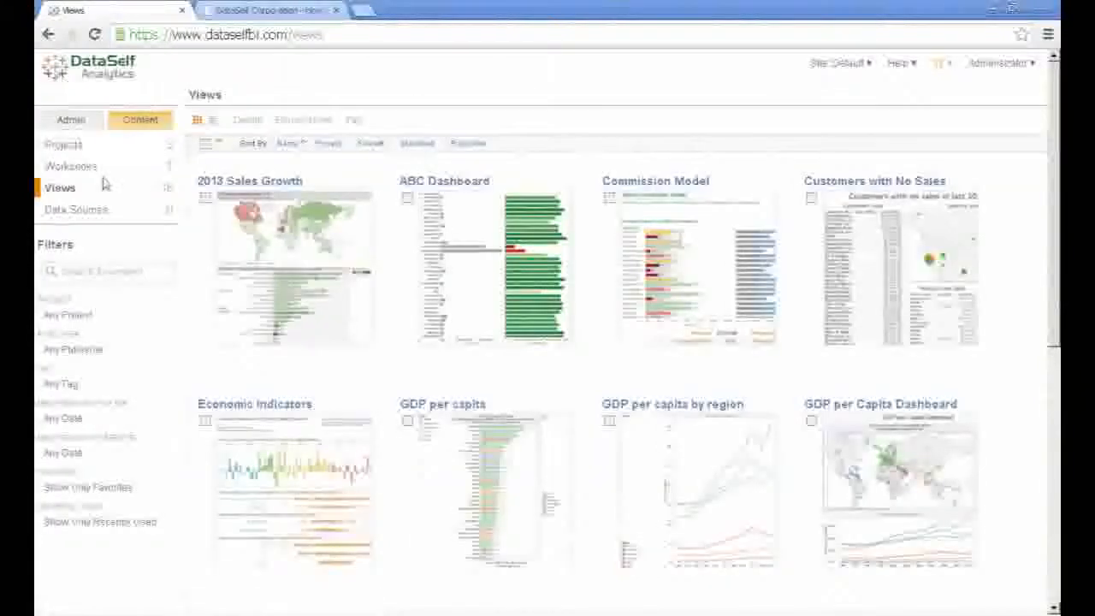
Look through the published workbooks and projects, return to the site's home page and open the ABC Dashboard view.
left_click(91, 172)
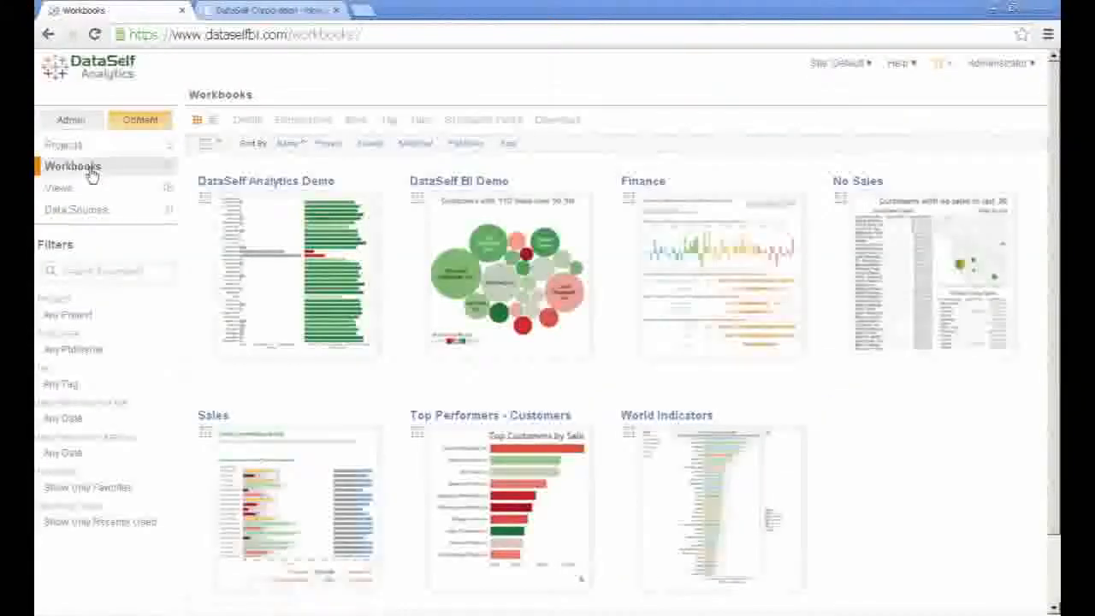
left_click(74, 147)
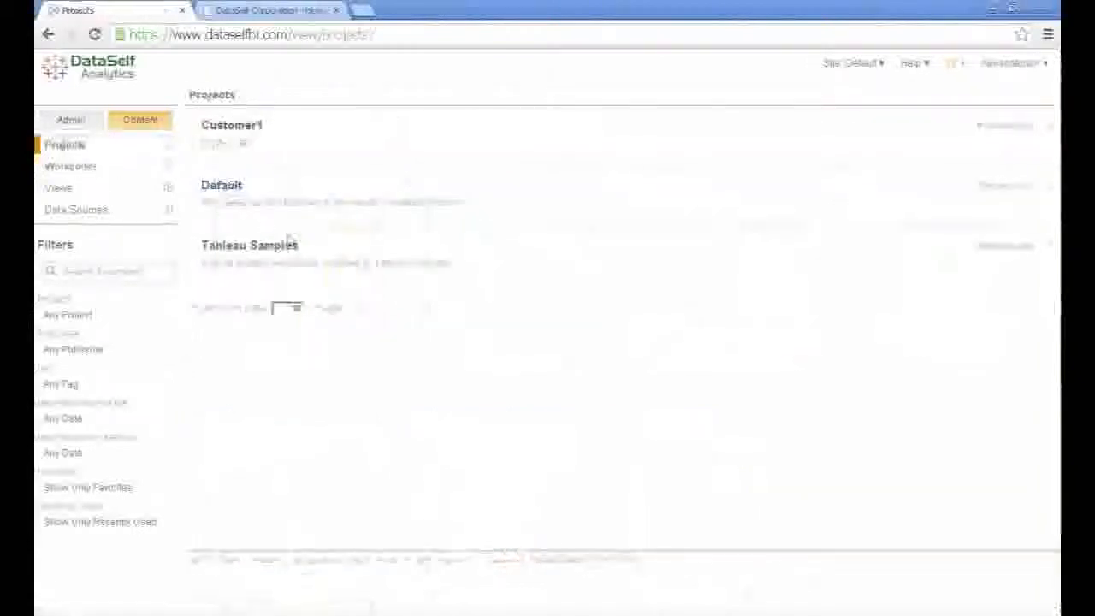
left_click(77, 77)
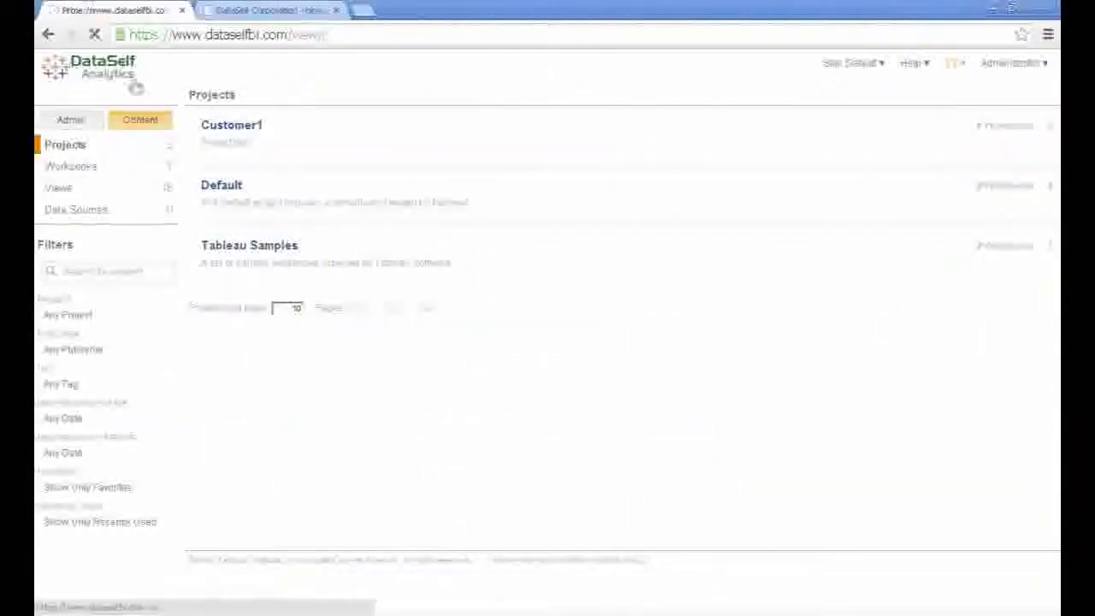
mouse_move(453, 196)
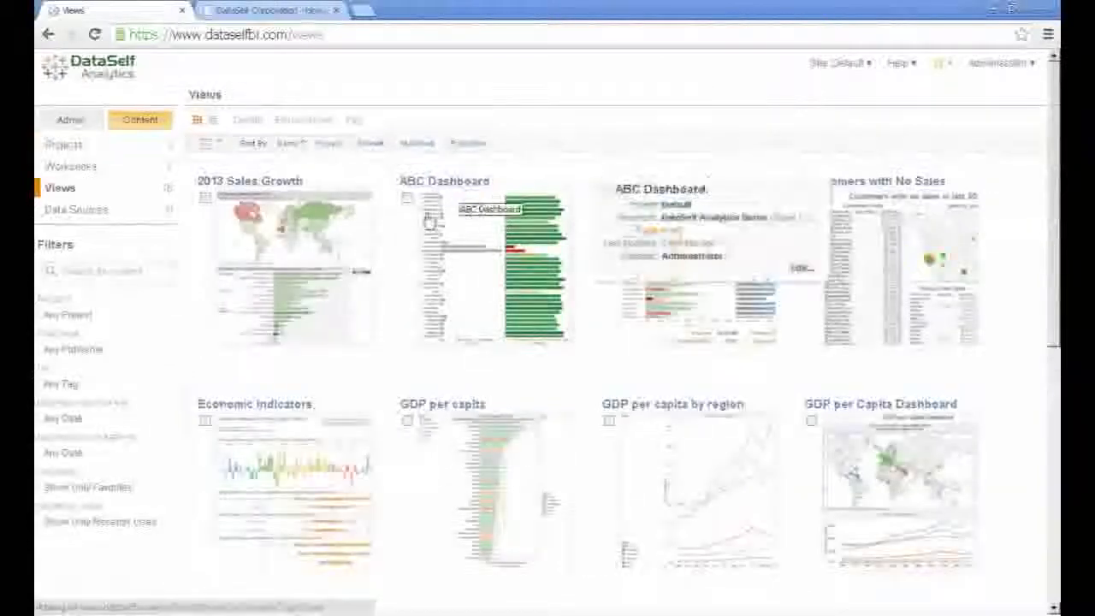
left_click(481, 309)
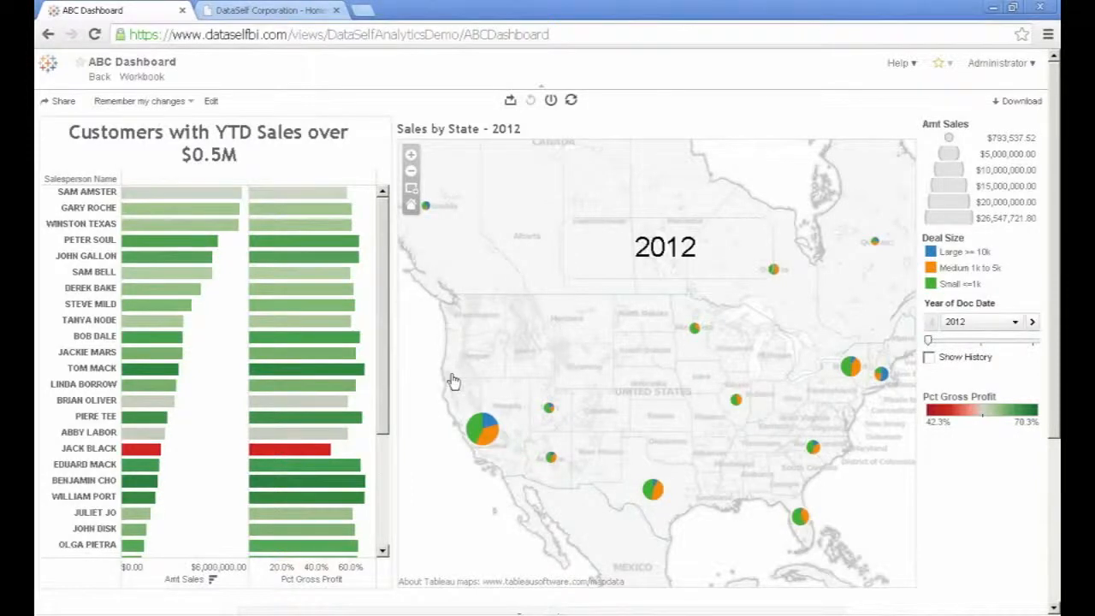
Filter the dashboard by selecting the three southwestern state pies, and select the first, third, fourth and fifth salespeople's Amt Sales bars.
left_click_drag(435, 367, 580, 490)
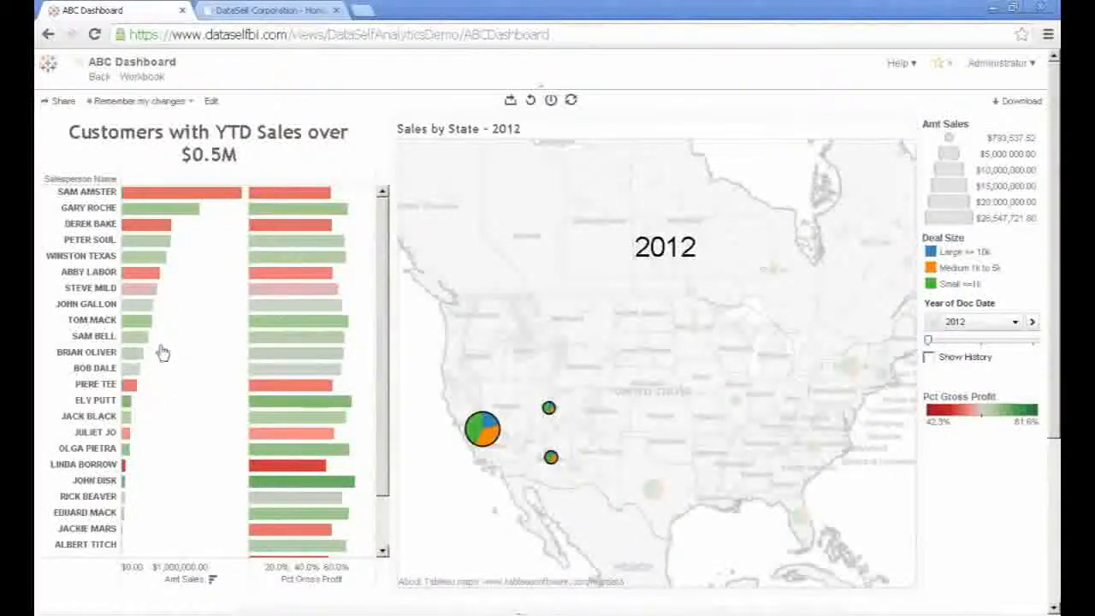
mouse_move(166, 197)
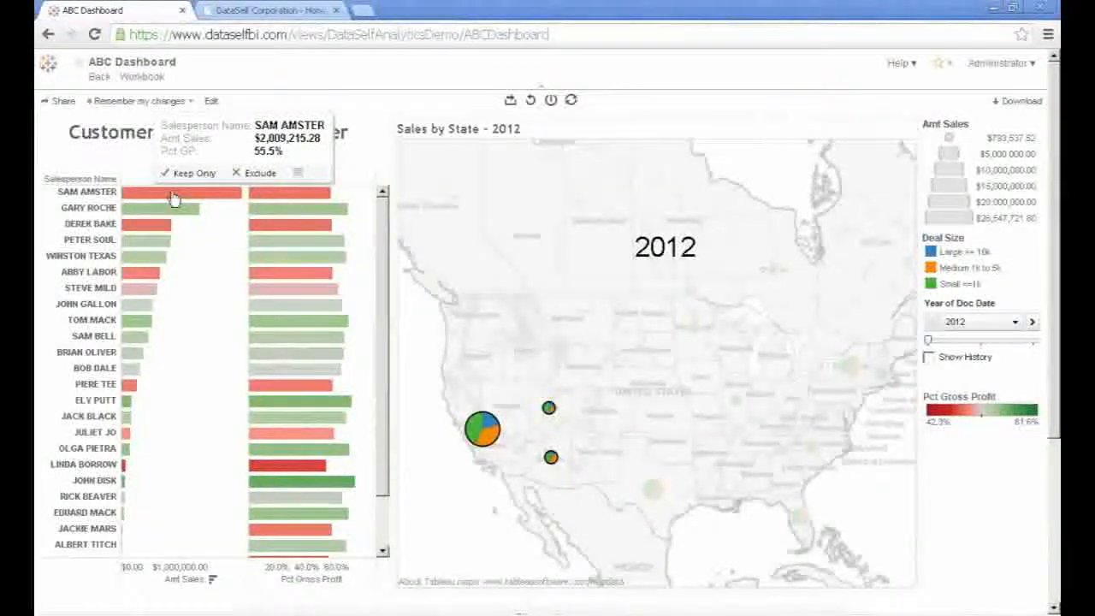
left_click(173, 196)
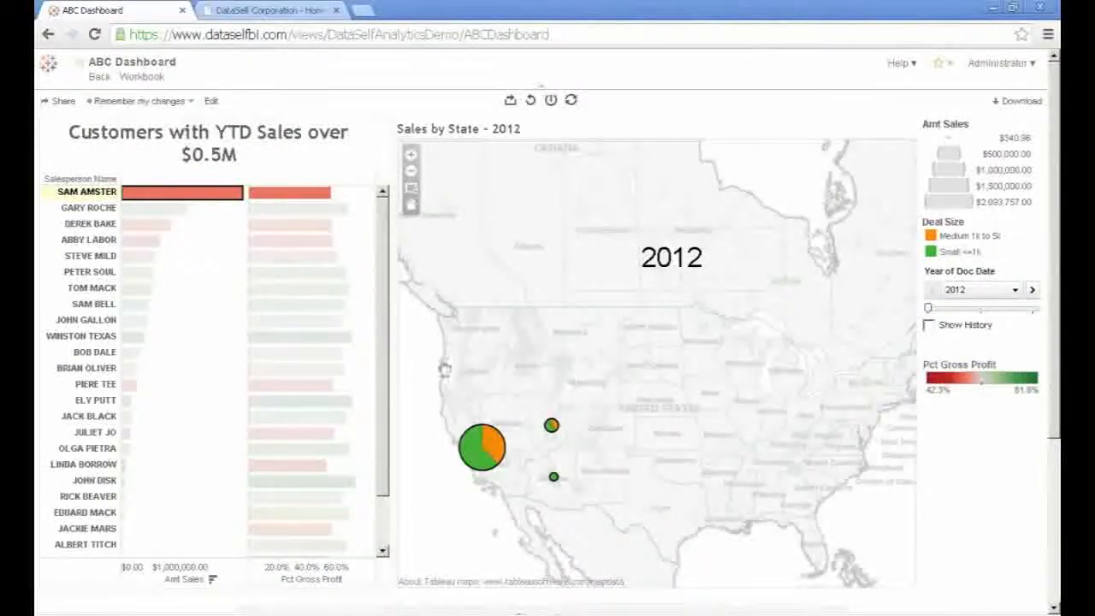
left_click(147, 227, "ctrl")
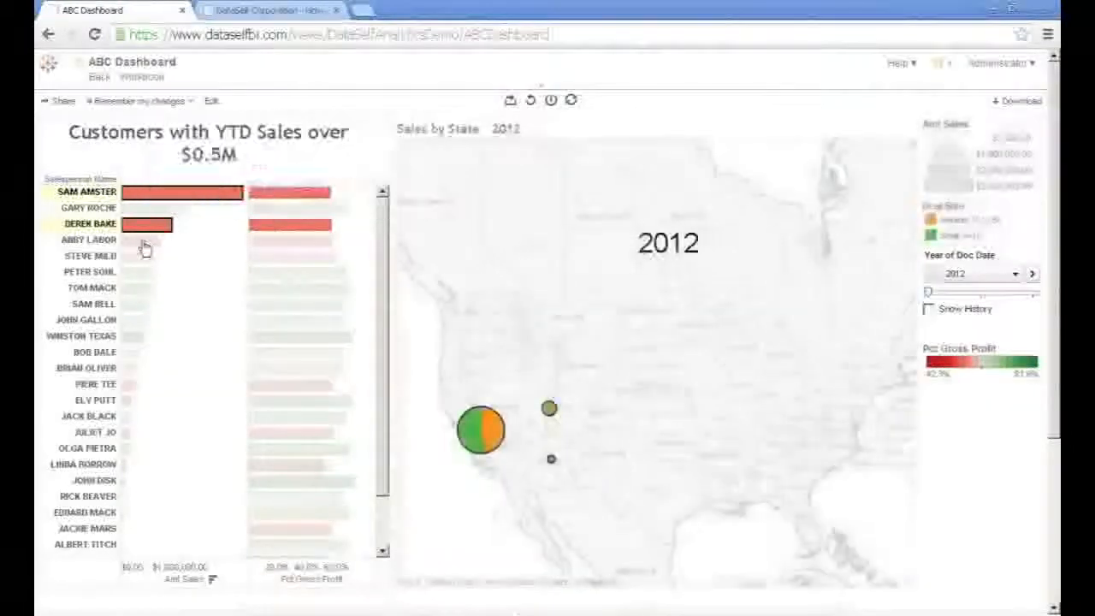
left_click(144, 241, "ctrl")
left_click(141, 261, "ctrl")
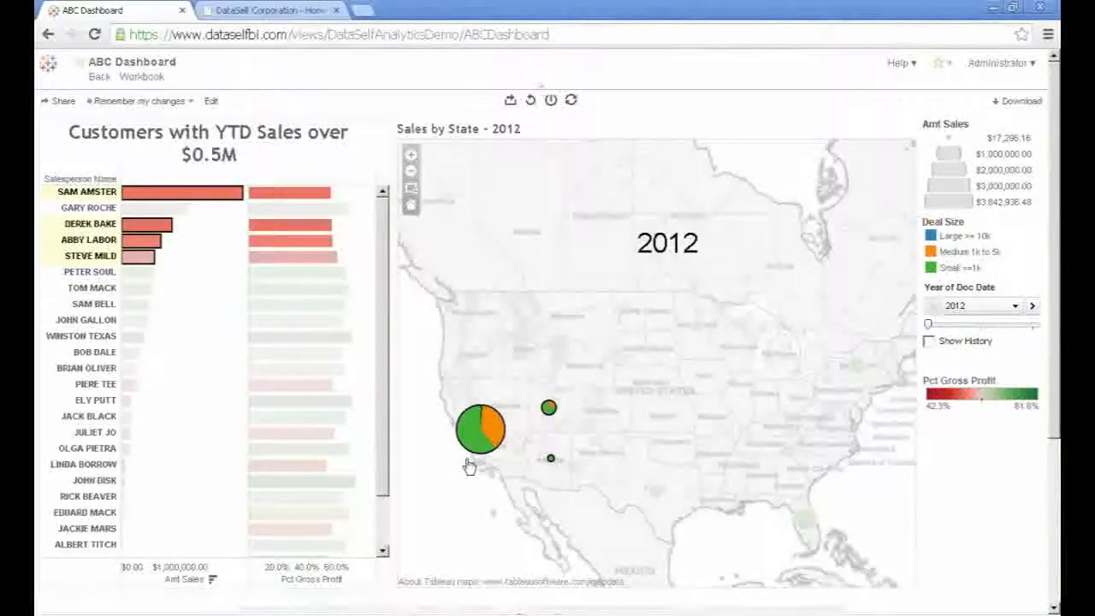
View the underlying data of the selected salespeople's bars and download all rows as a text file.
mouse_move(224, 196)
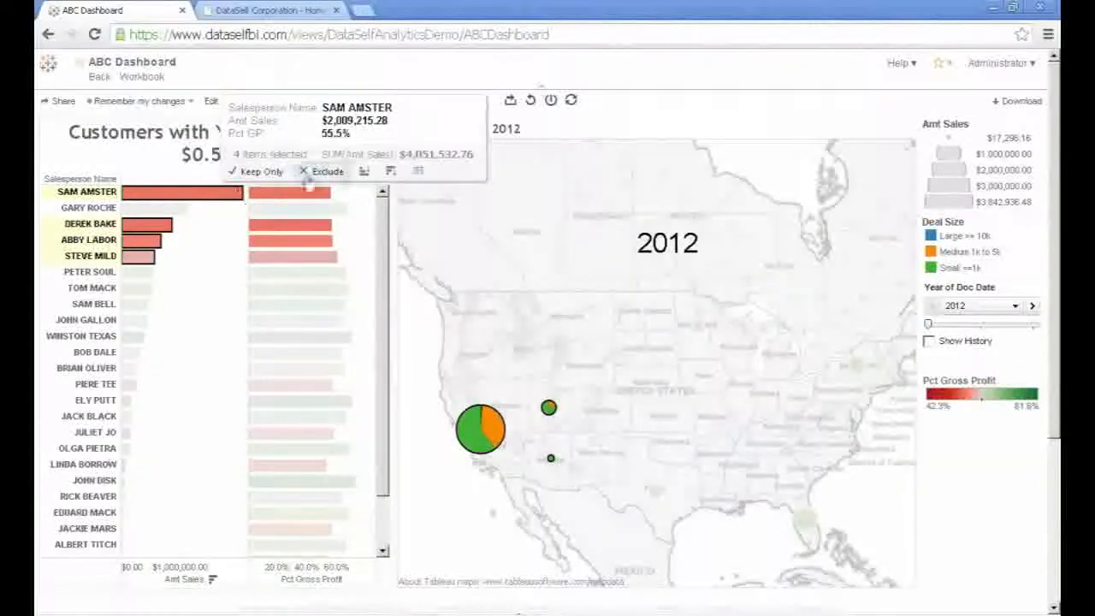
left_click(419, 173)
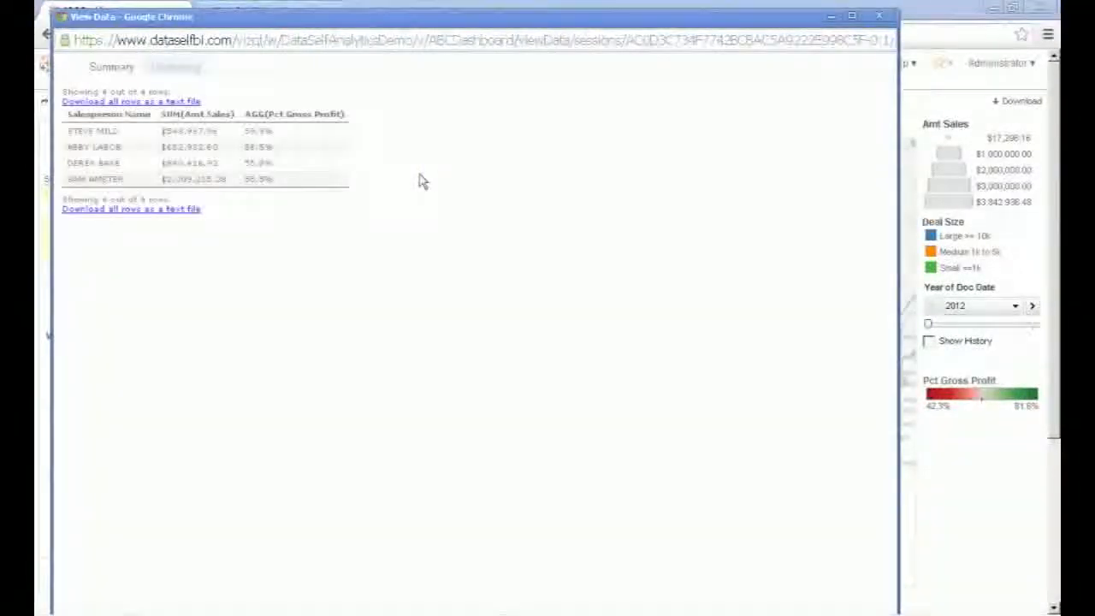
left_click(165, 70)
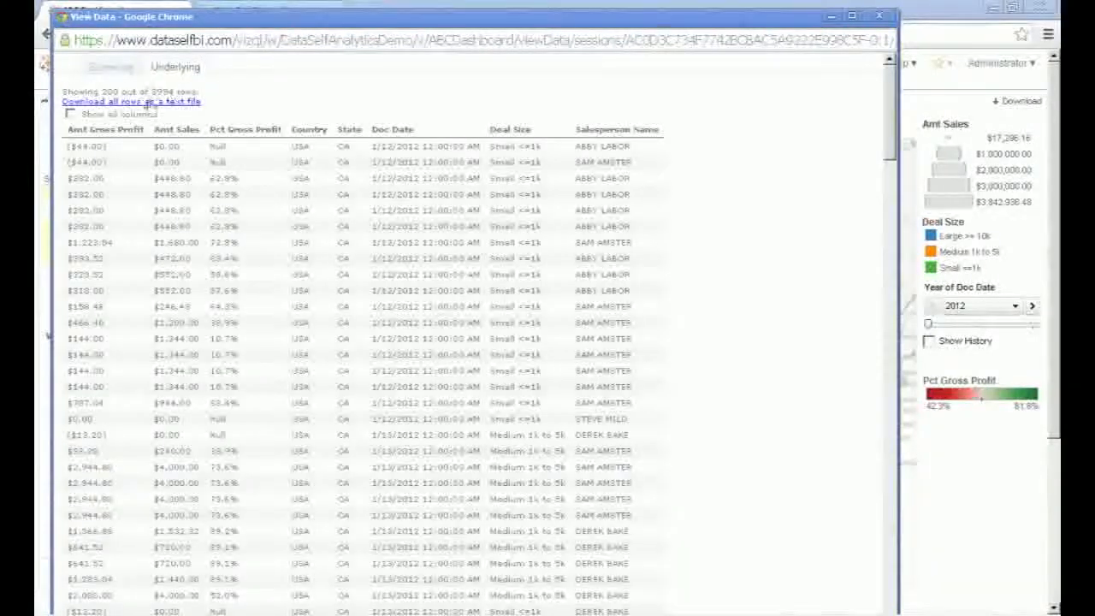
left_click(147, 102)
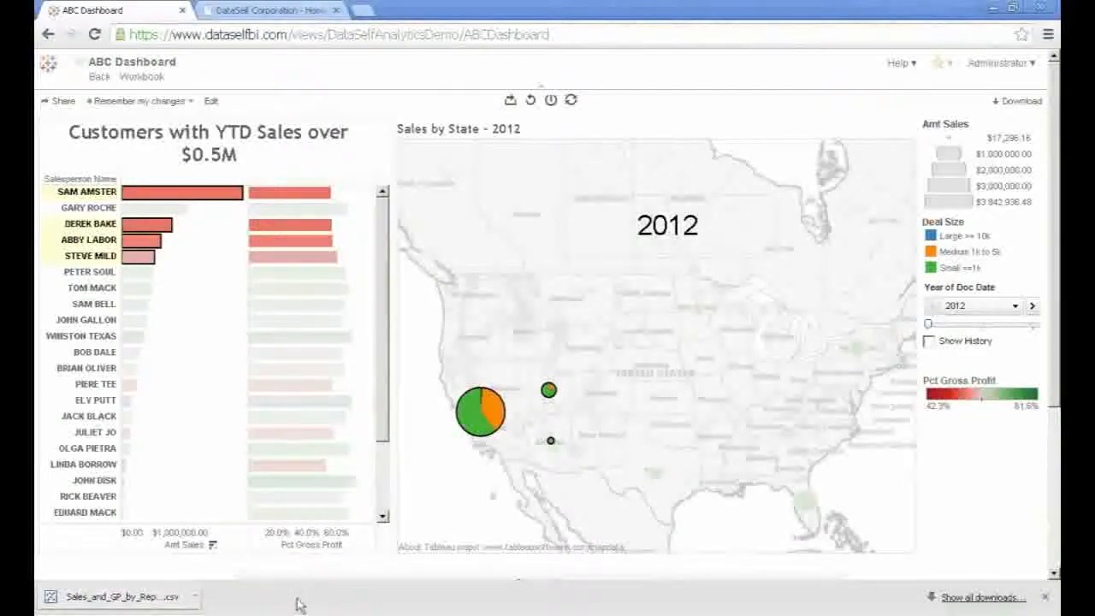
Return to the View Data window, show all columns of the underlying rows and maximize the window.
mouse_move(316, 614)
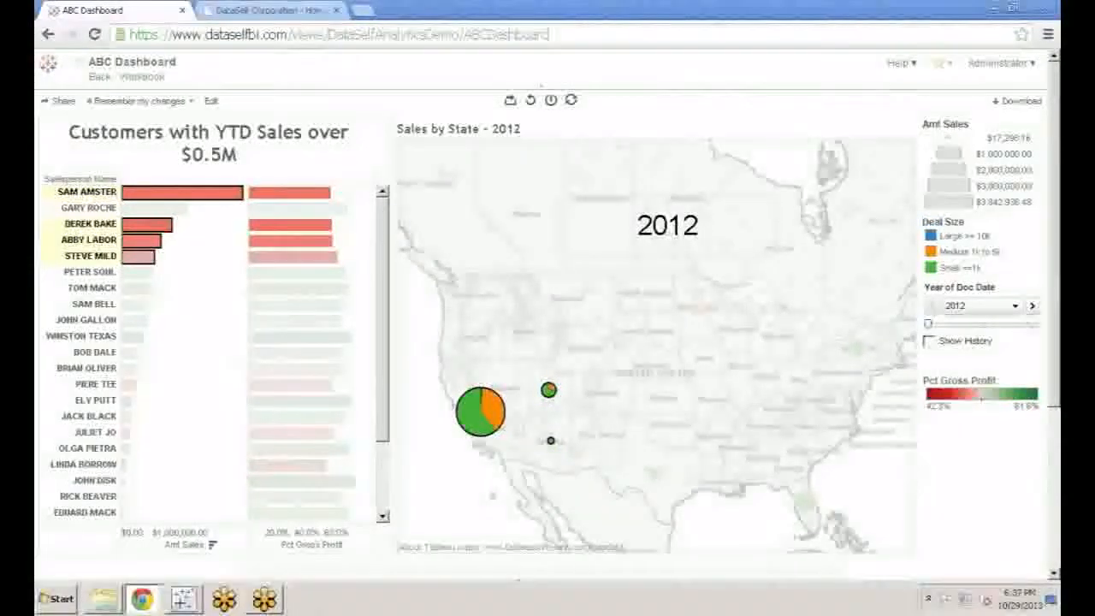
left_click(142, 599)
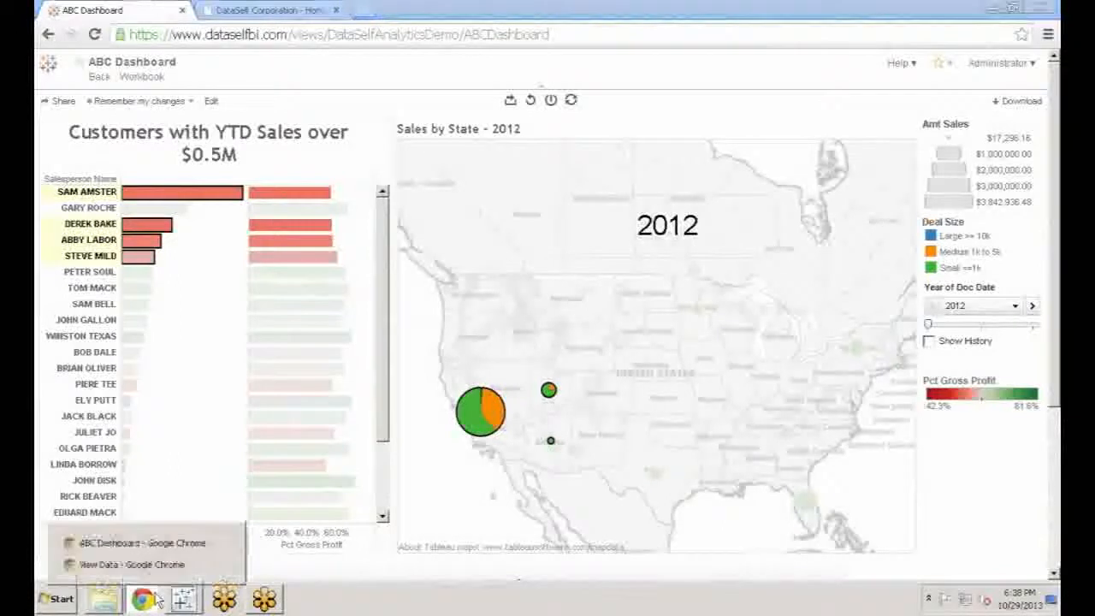
left_click(152, 565)
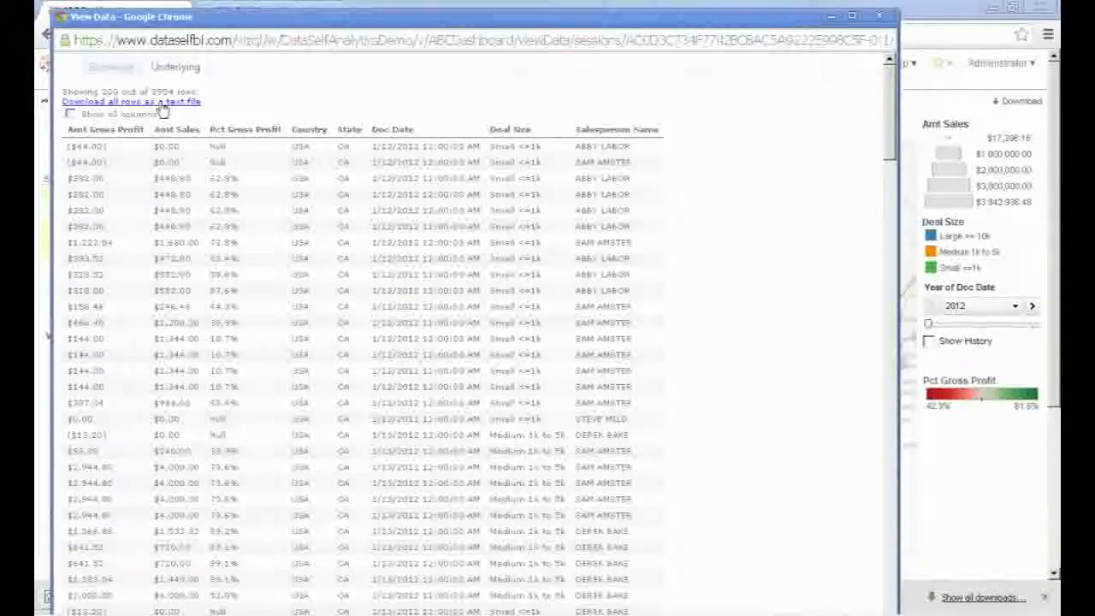
left_click(70, 115)
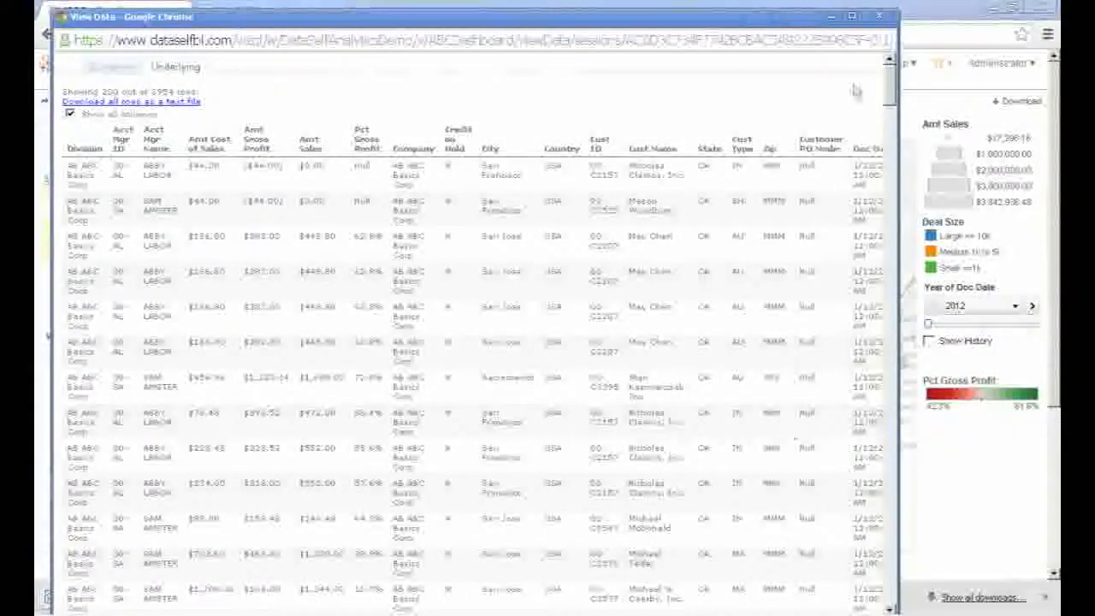
left_click(851, 15)
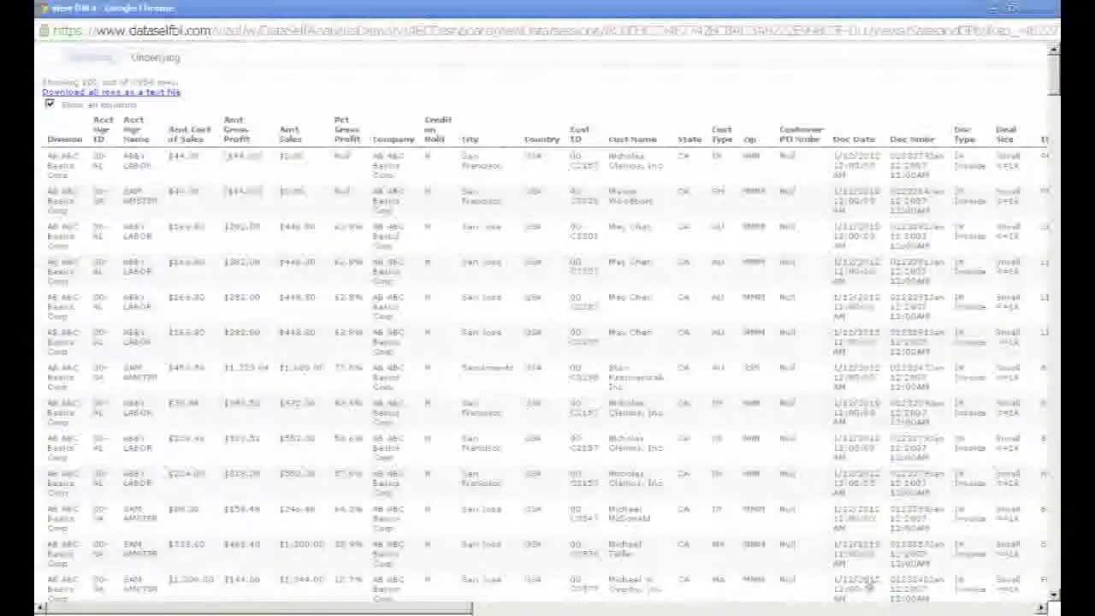
Look over the full-column underlying data and close the View Data window to return to the ABC Dashboard.
left_click(880, 605)
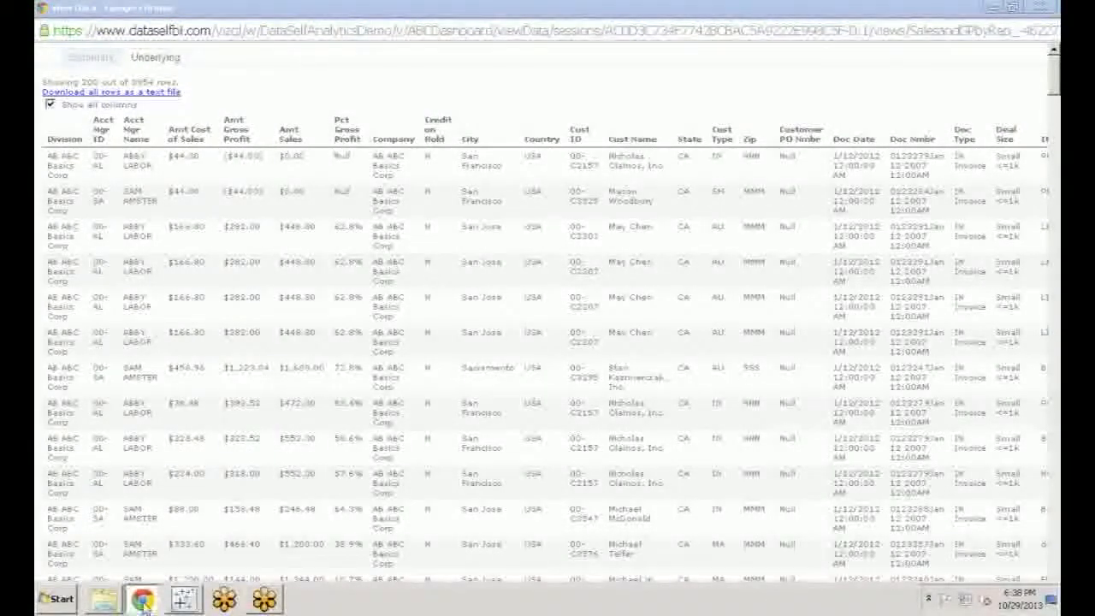
left_click(143, 601)
left_click(131, 564)
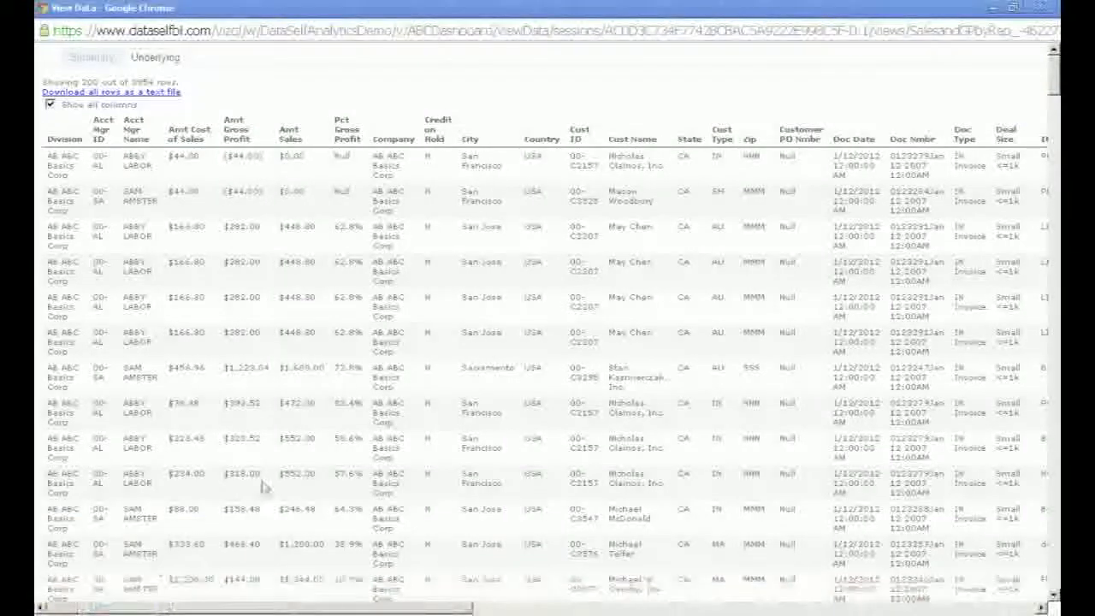
left_click(1040, 8)
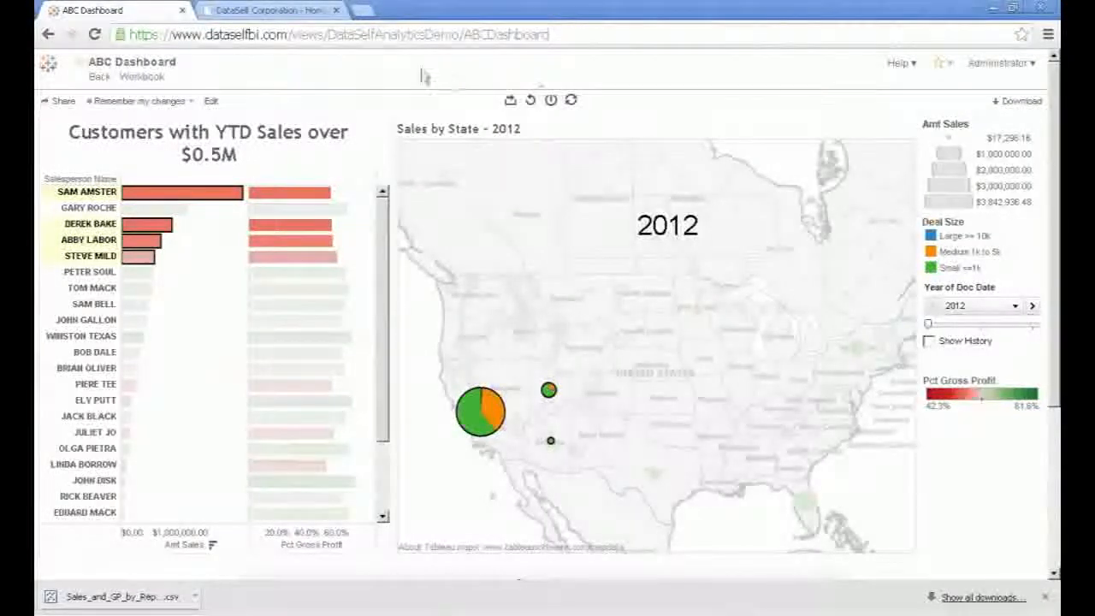
Open the dashboard for web editing and convert the Sales and GP by Rep view to a text table.
left_click(211, 106)
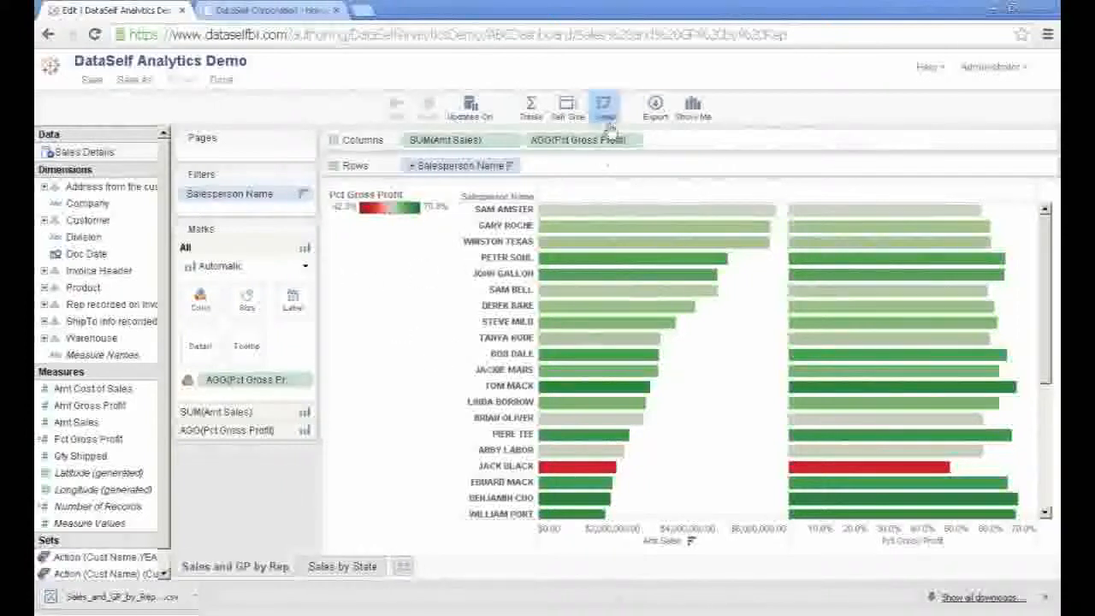
left_click(692, 110)
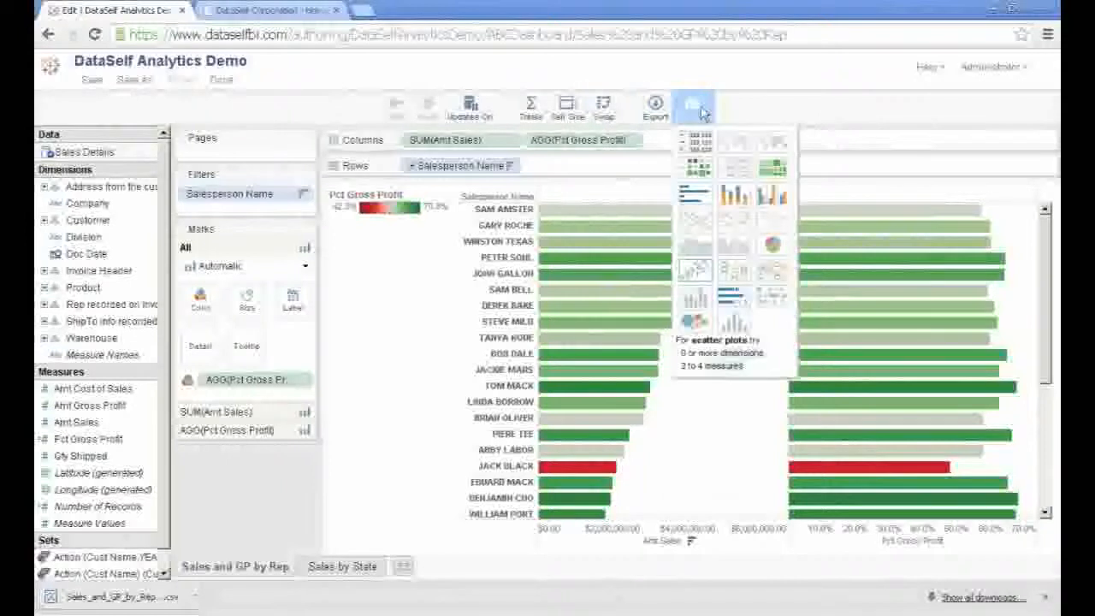
left_click(695, 151)
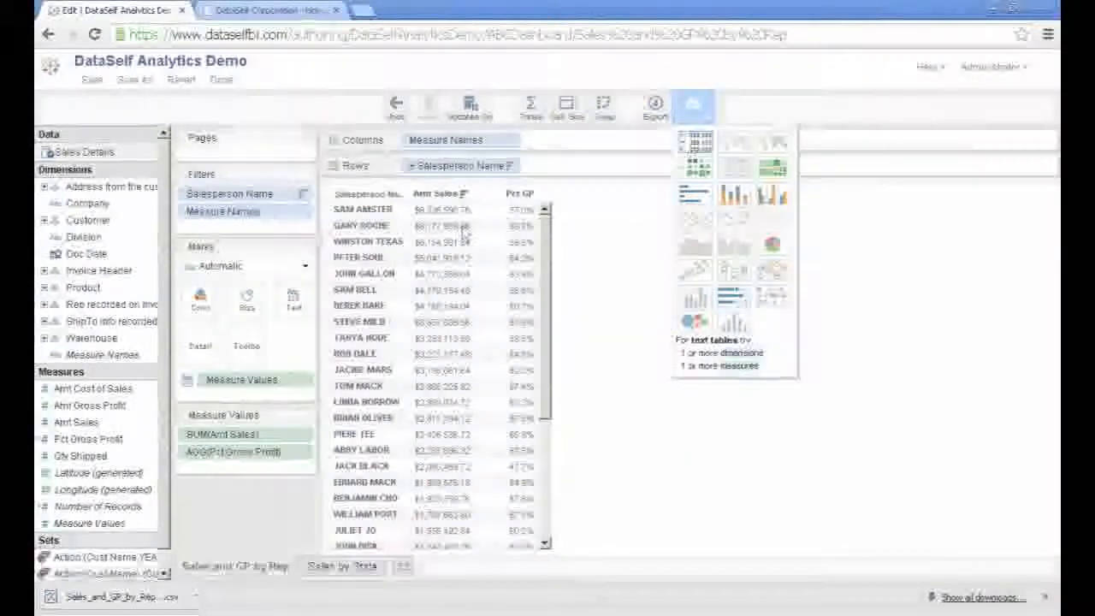
left_click(563, 254)
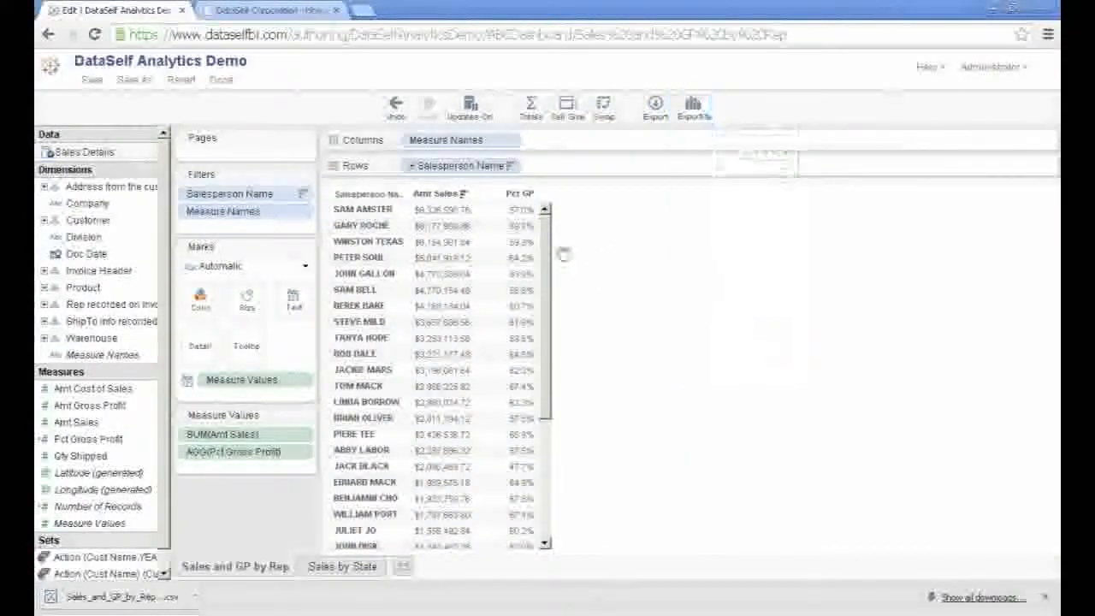
Add Doc Date by year to Columns and place it ahead of Measure Names.
left_click(86, 257)
left_click_drag(86, 257, 551, 148)
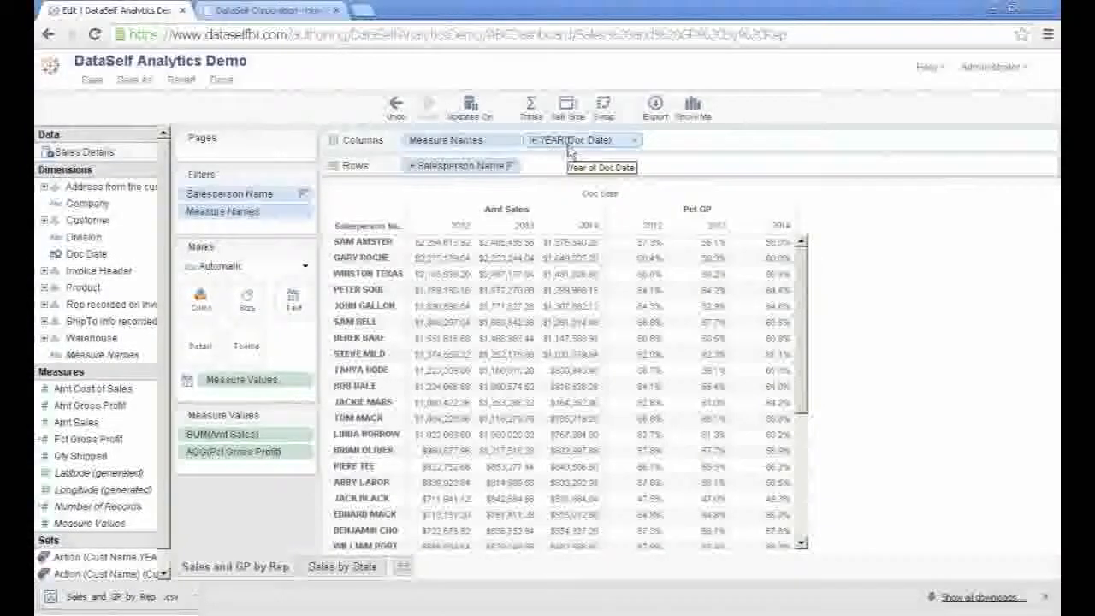
left_click_drag(568, 147, 420, 142)
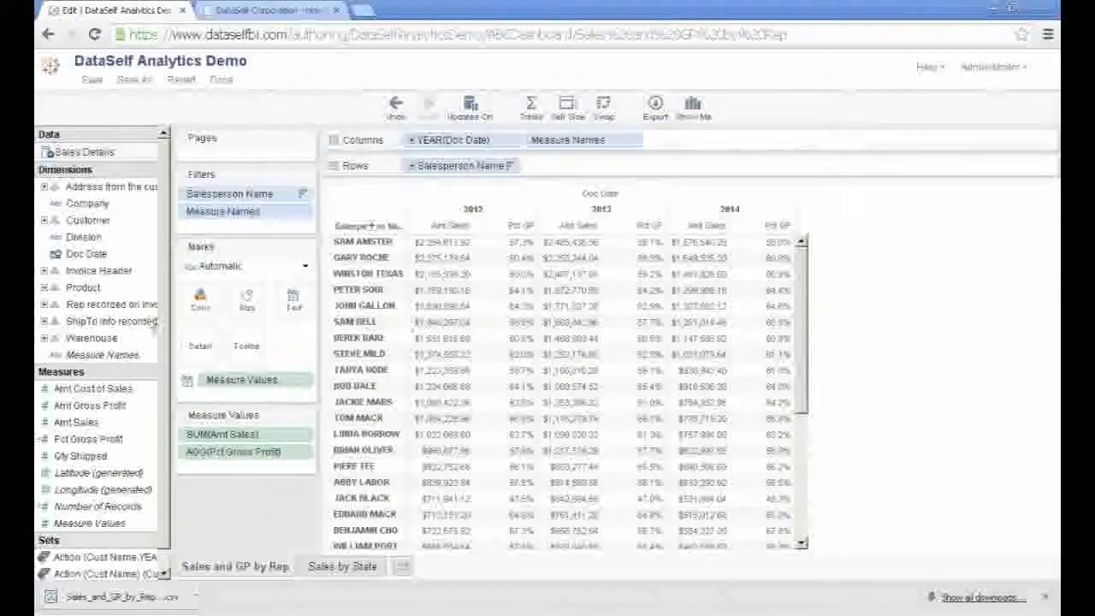
Add Prod Line Desc from the Product folder to Rows after Salesperson Name, and briefly highlight the first salesperson's rows.
left_click(45, 289)
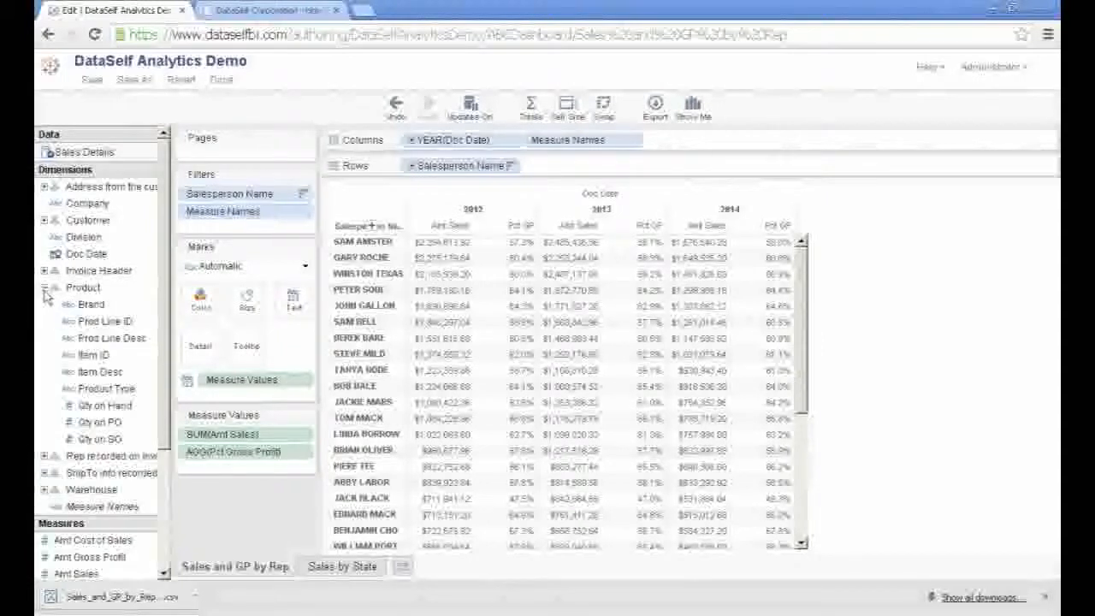
left_click_drag(94, 338, 565, 171)
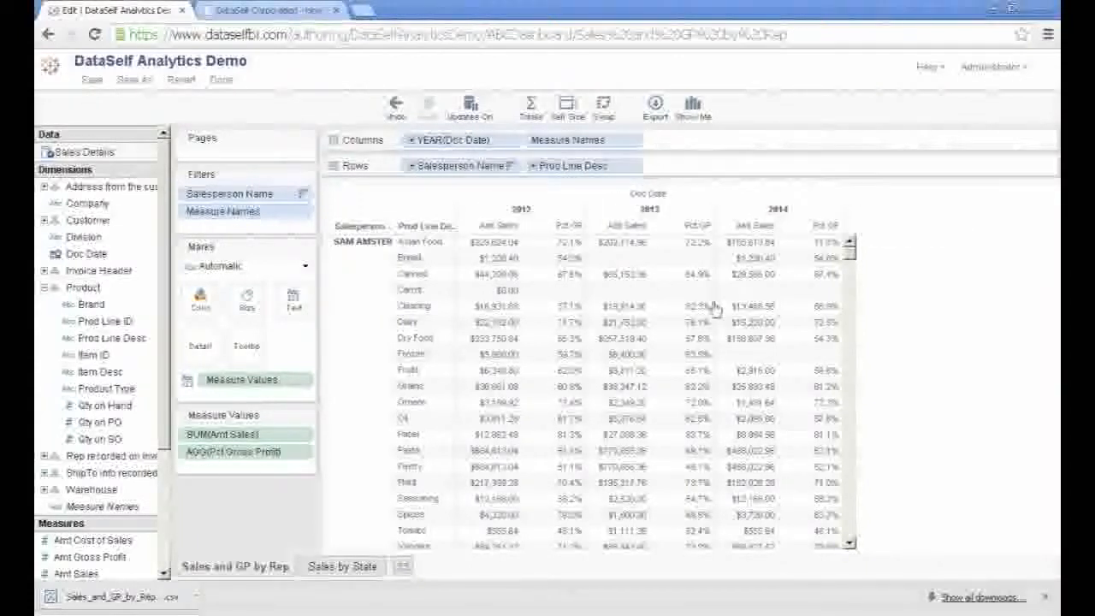
left_click(357, 246)
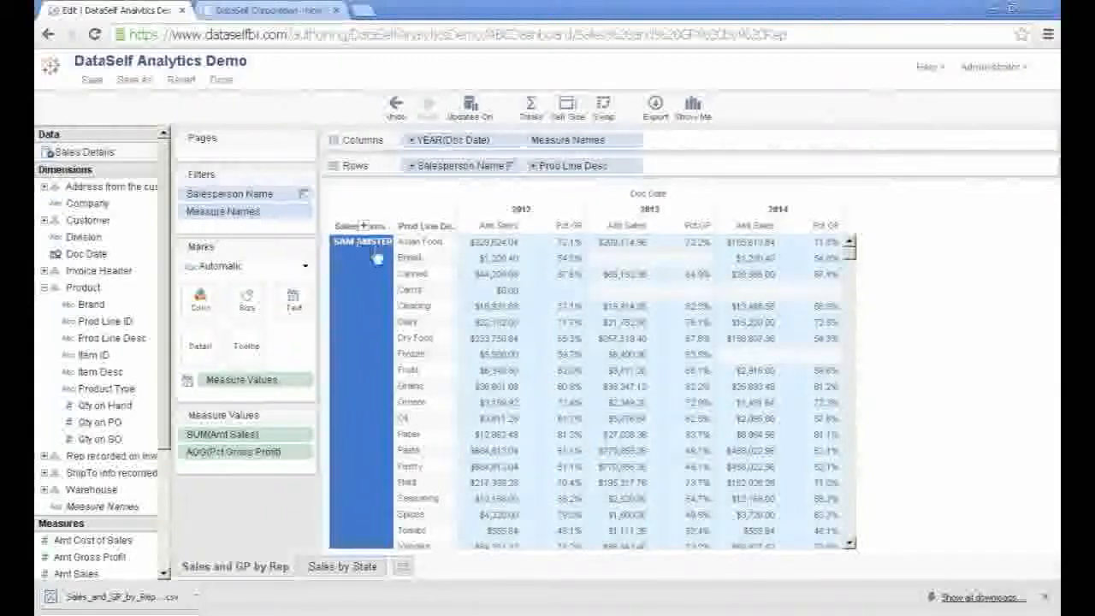
left_click(375, 249)
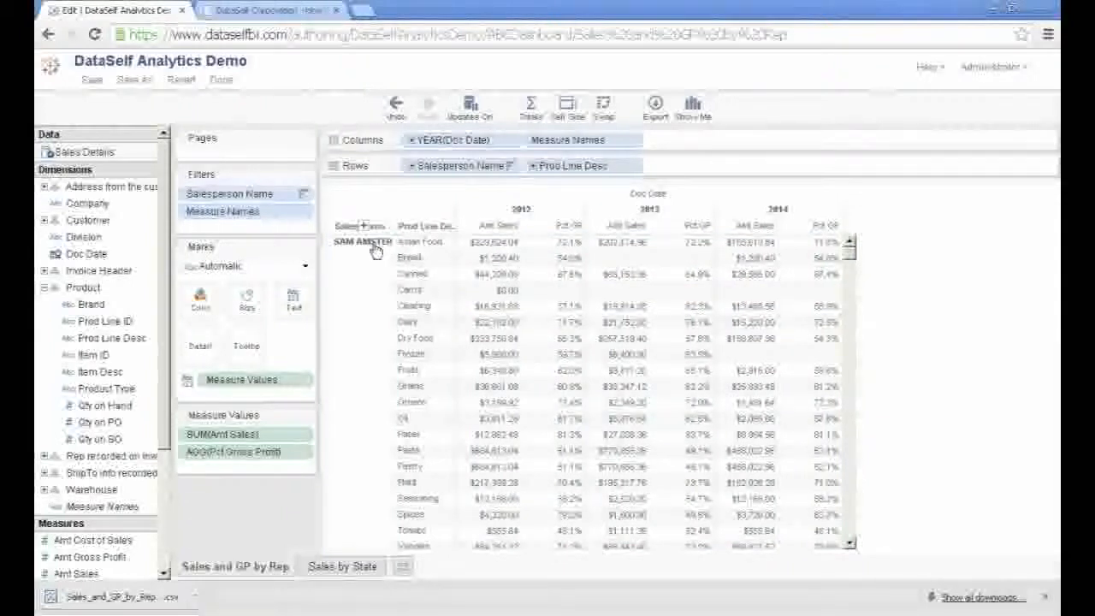
Try to add Cust Name from the Customer folder to Rows alongside Prod Line Desc.
left_click(44, 220)
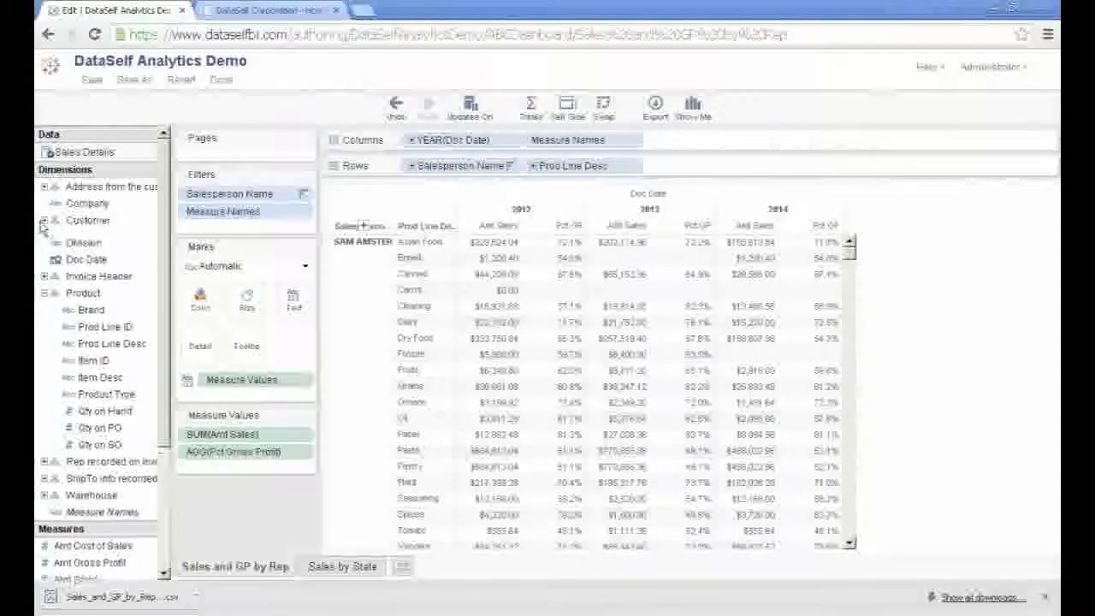
left_click_drag(94, 298, 684, 173)
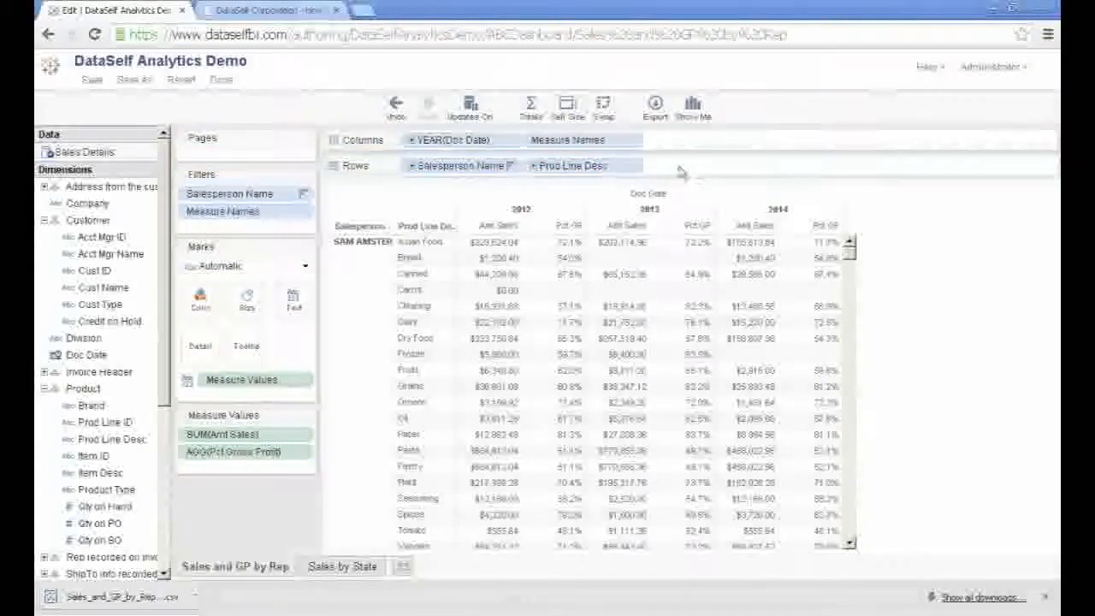
left_click_drag(95, 287, 689, 171)
right_click(102, 291)
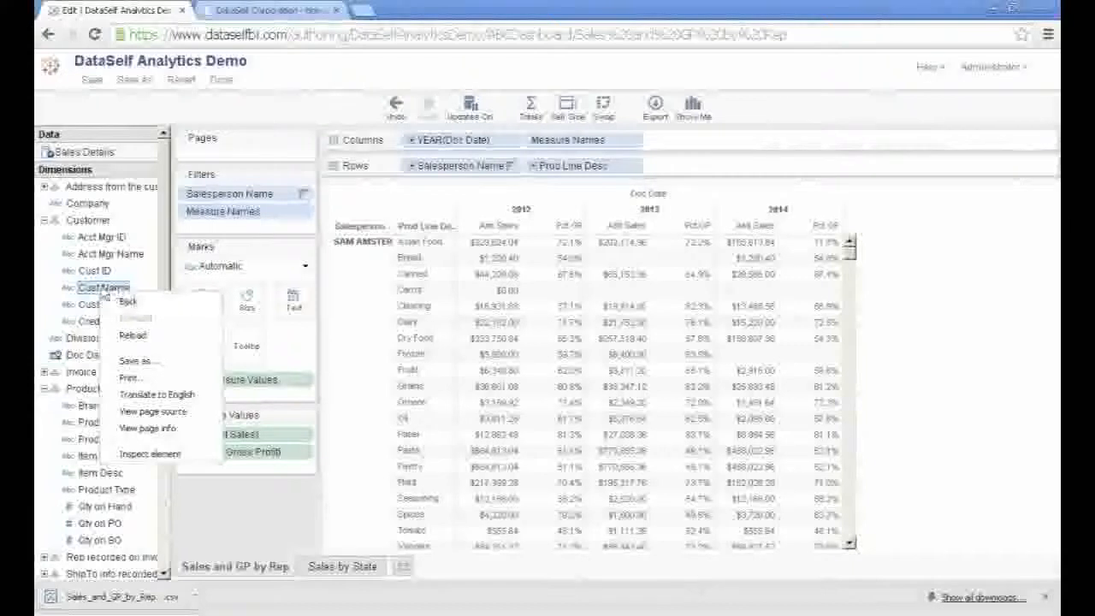
left_click(101, 291)
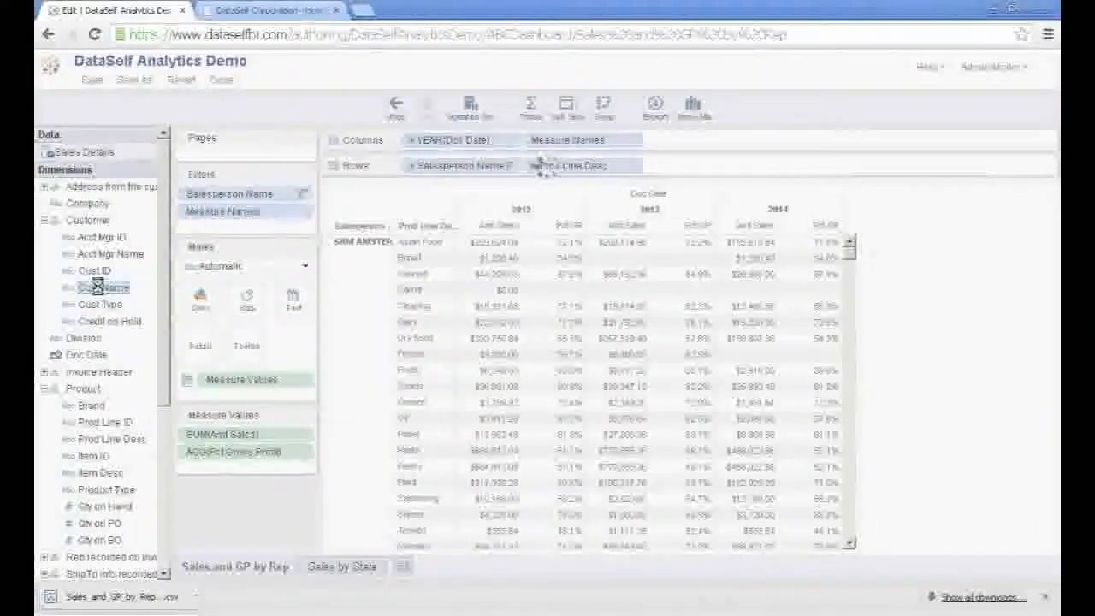
left_click_drag(548, 162, 540, 166)
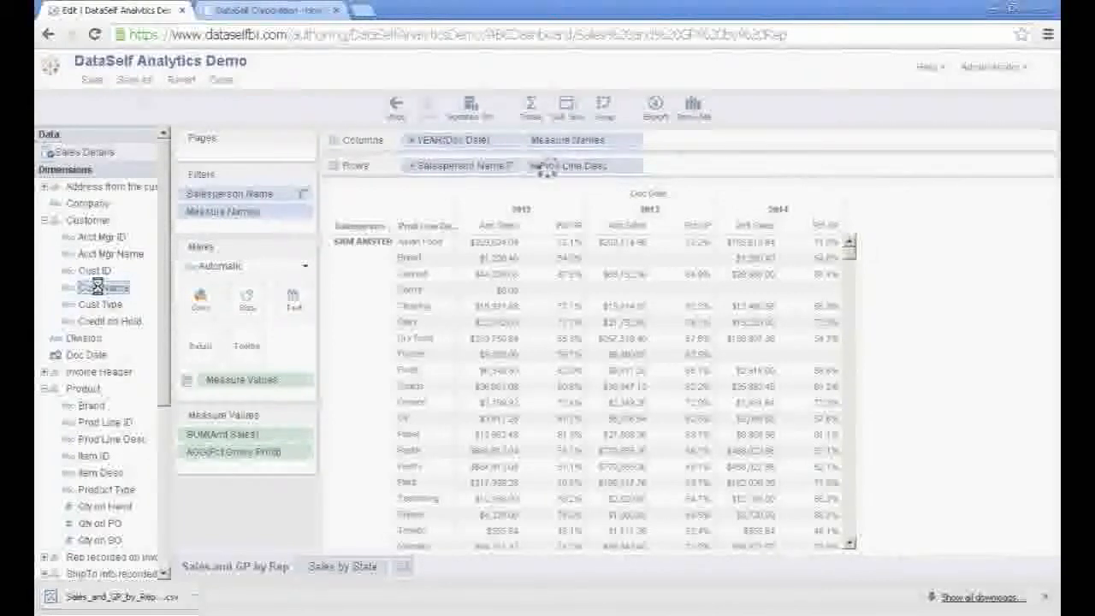
left_click_drag(548, 165, 542, 166)
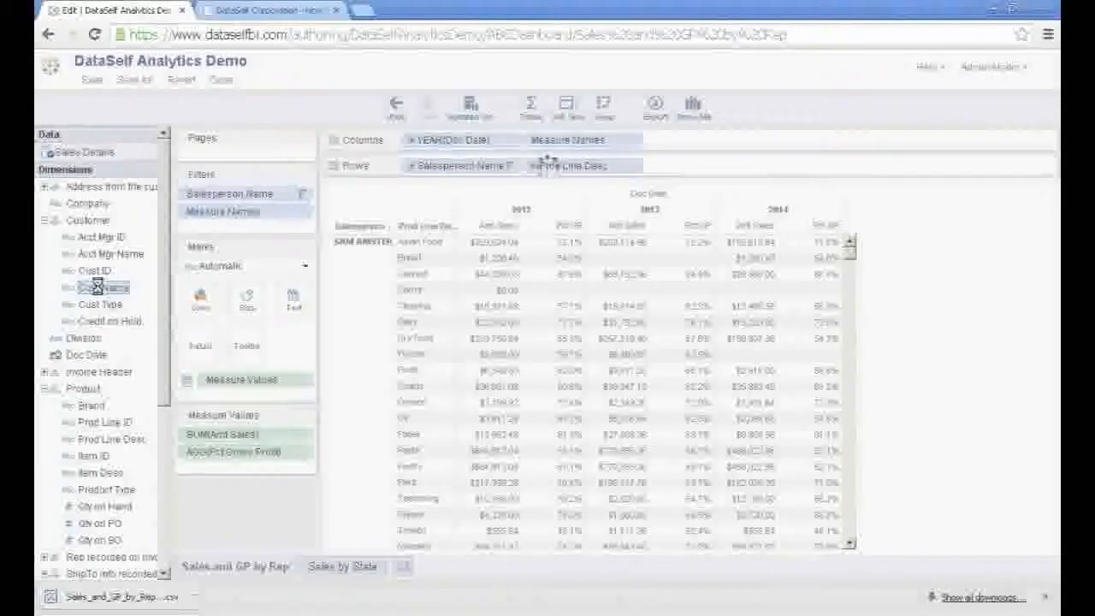
left_click_drag(547, 171, 552, 165)
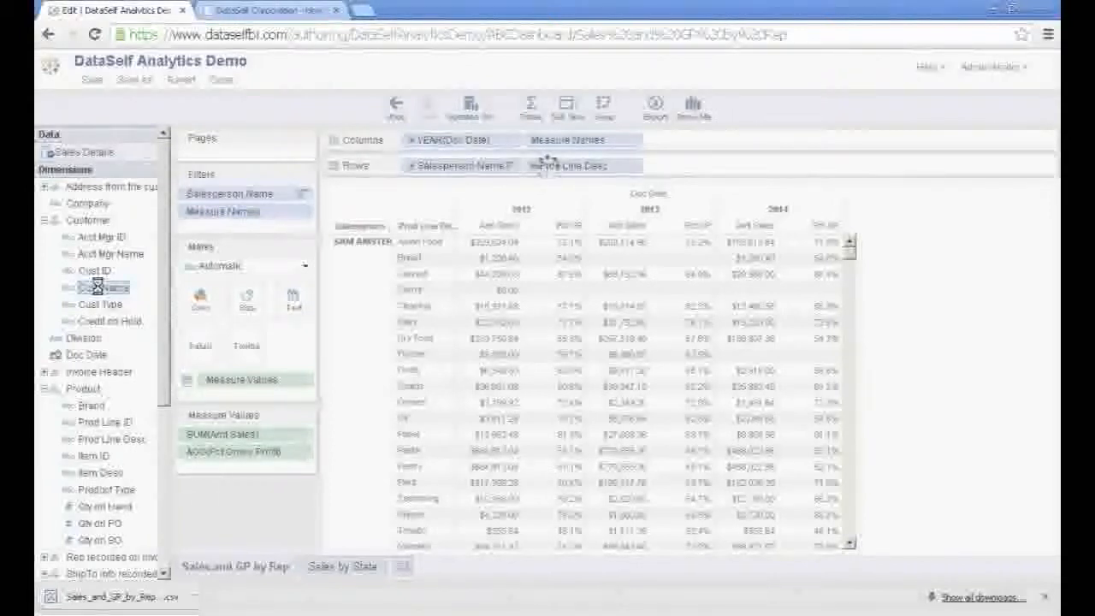
left_click_drag(546, 171, 550, 161)
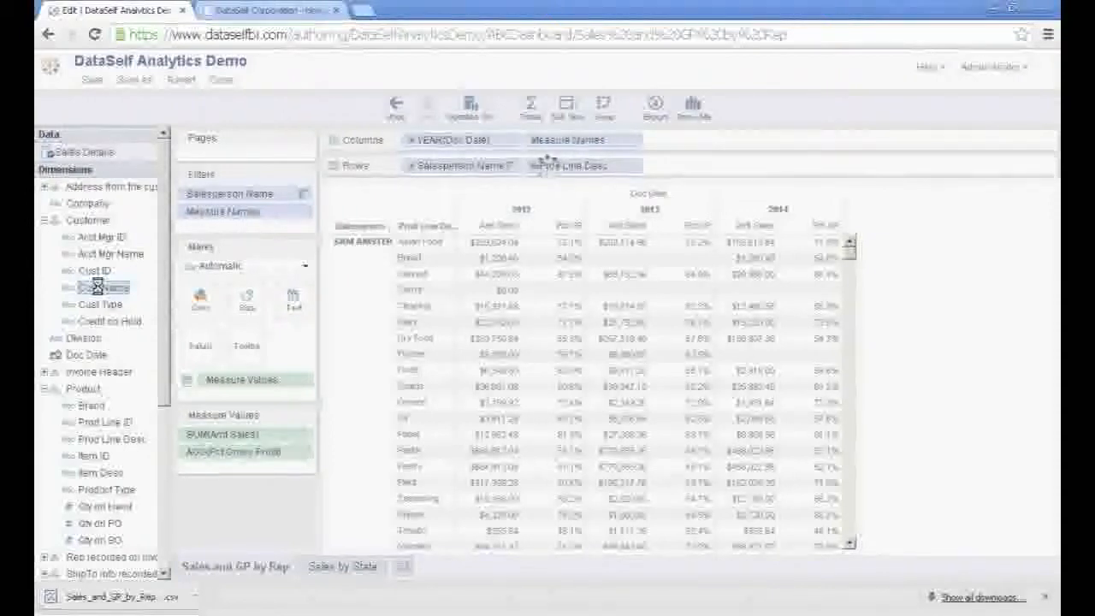
left_click_drag(547, 162, 544, 173)
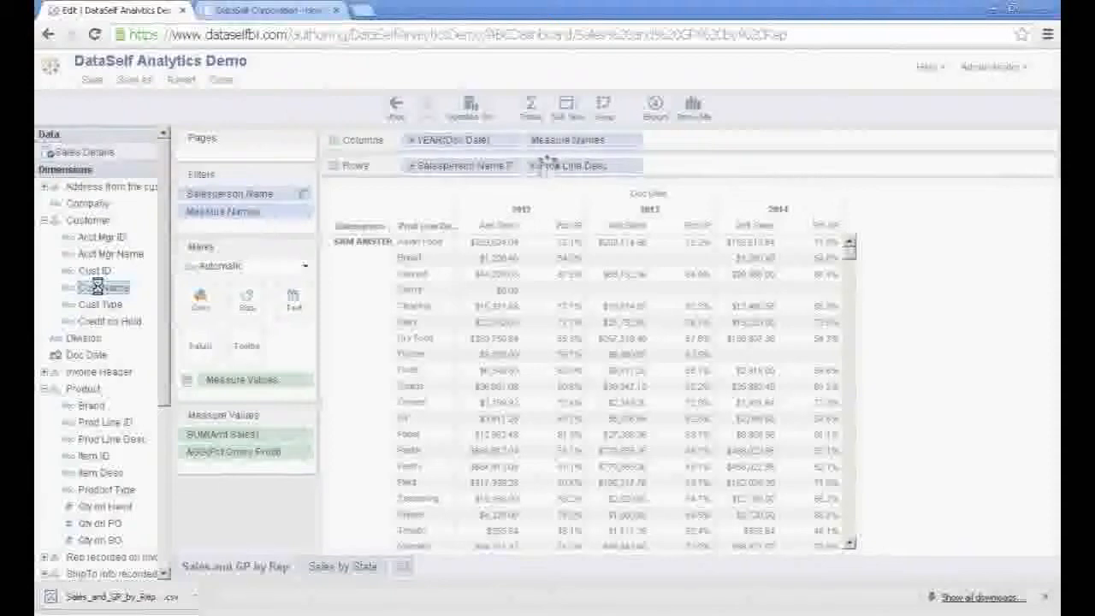
mouse_move(547, 165)
left_mouse_down()
mouse_move(535, 165)
mouse_move(547, 167)
left_mouse_up()
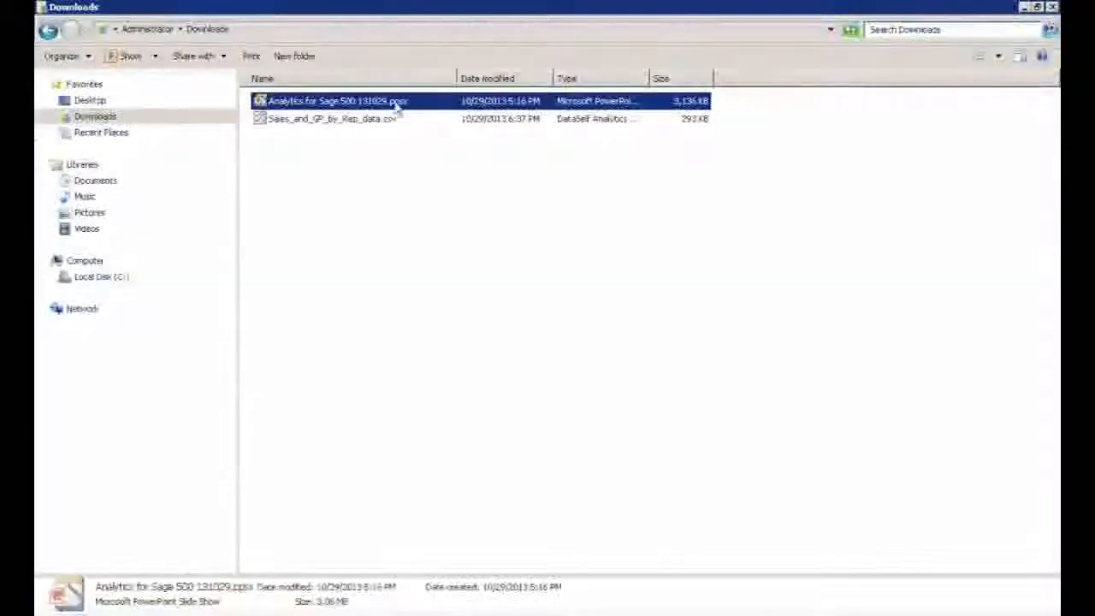
Open the Analytics for Sage 500 131029.ppsx slide show from Downloads and advance to the DataSelf BI Architecture slide.
double_click(396, 103)
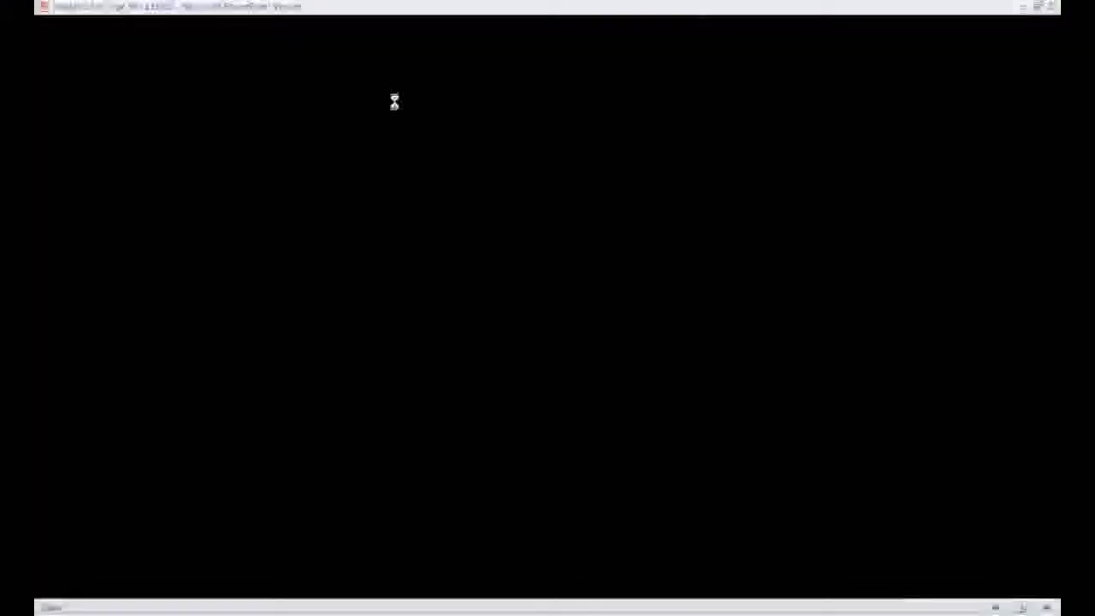
key("Page_Down")
key("Page_Down")
key("Page_Down")
key("Page_Down")
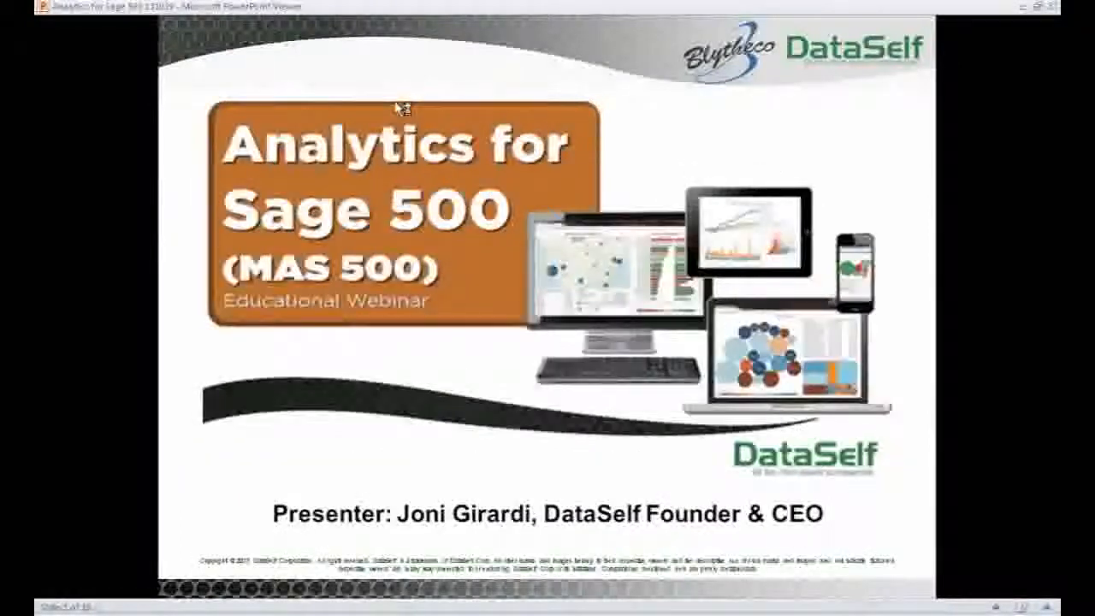
key("Page_Down")
key("Page_Down")
key("Page_Down")
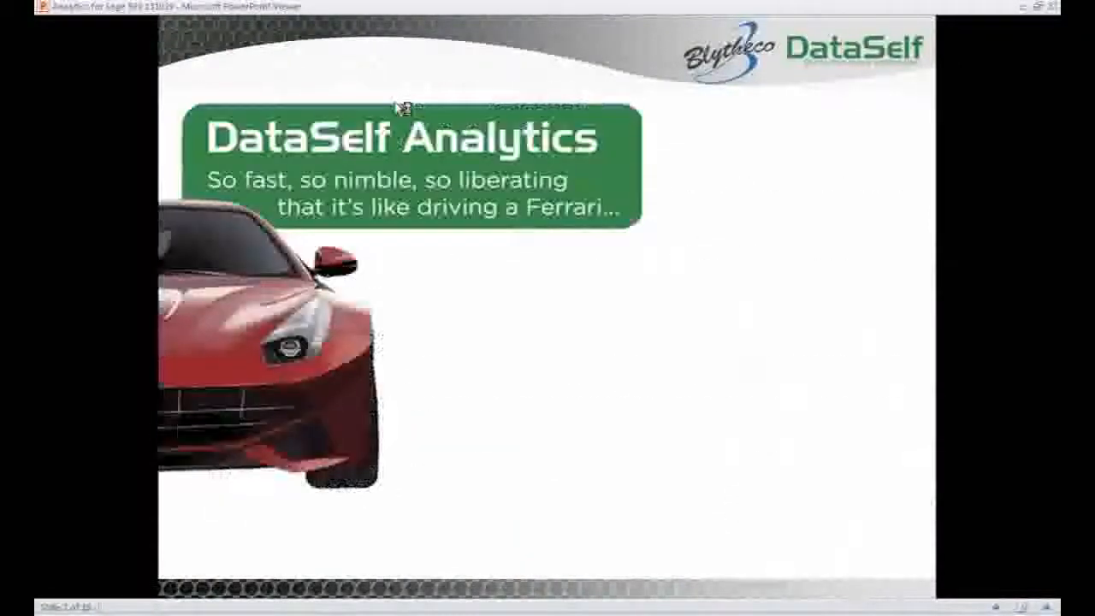
key("Page_Down")
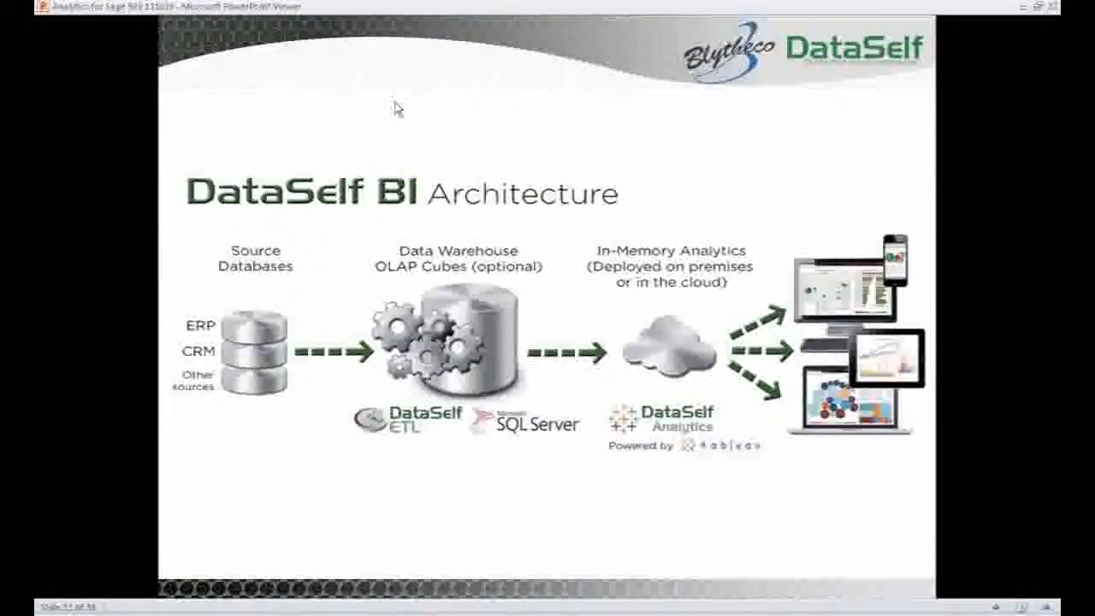
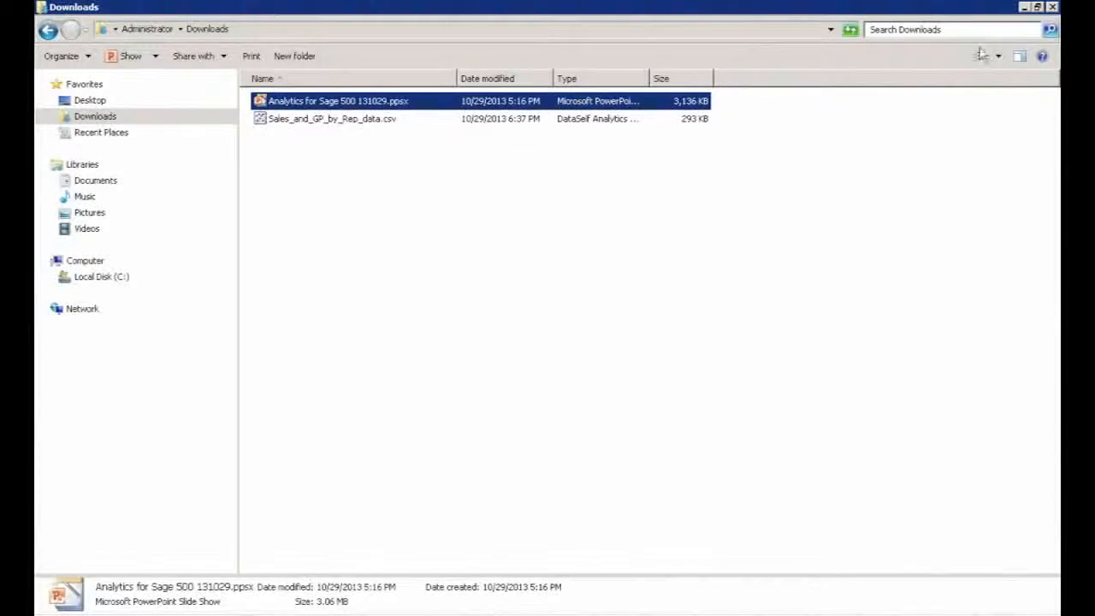
Minimize the Downloads window to return to DataSelf Analytics Desktop, and open the Sales by State worksheet.
left_click(1023, 7)
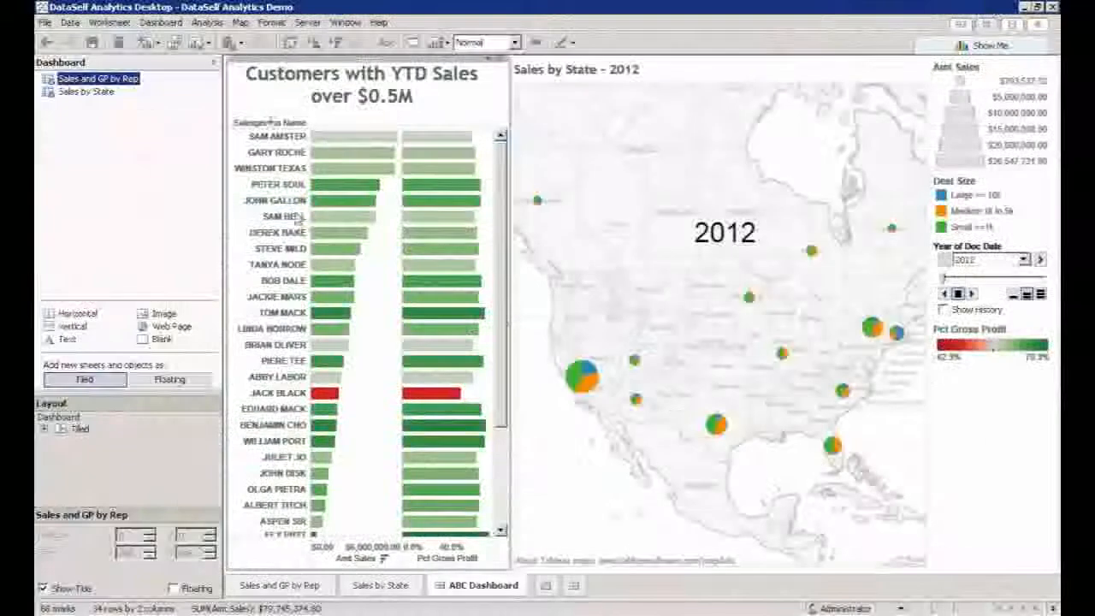
left_click(368, 585)
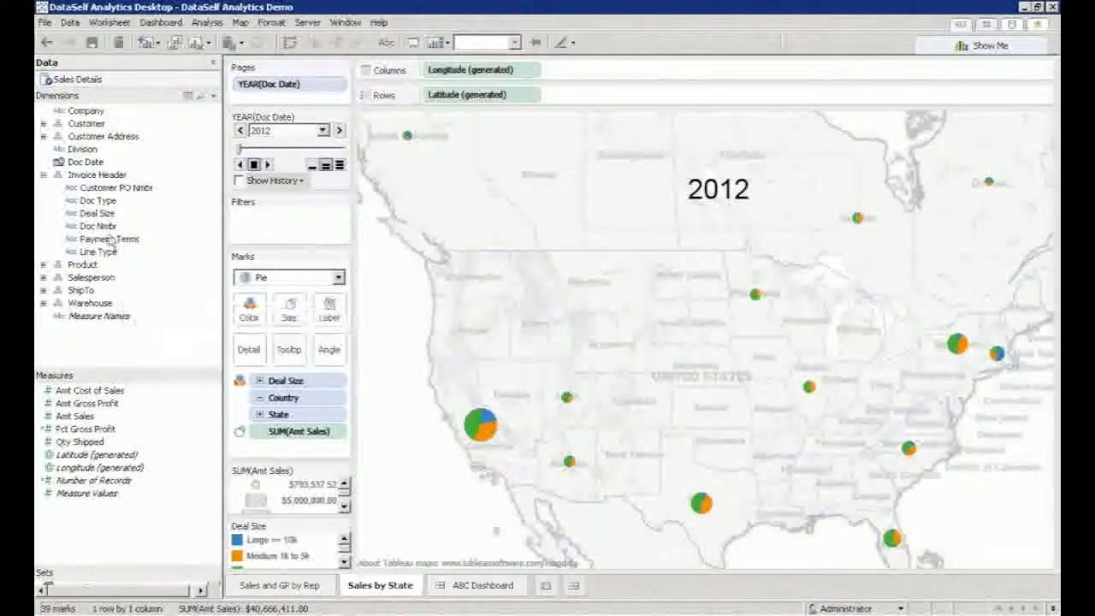
Collapse the Invoice Header folder and give the Product folder's Item Desc field a default comment starting "Item desc comes" followed by filler text.
left_click(42, 176)
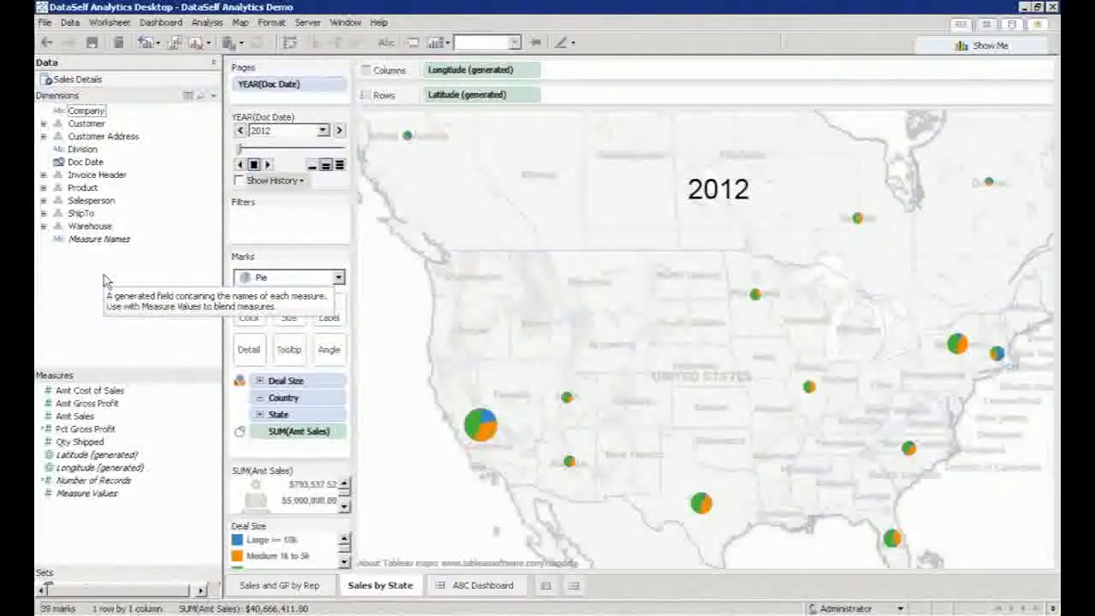
left_click(44, 188)
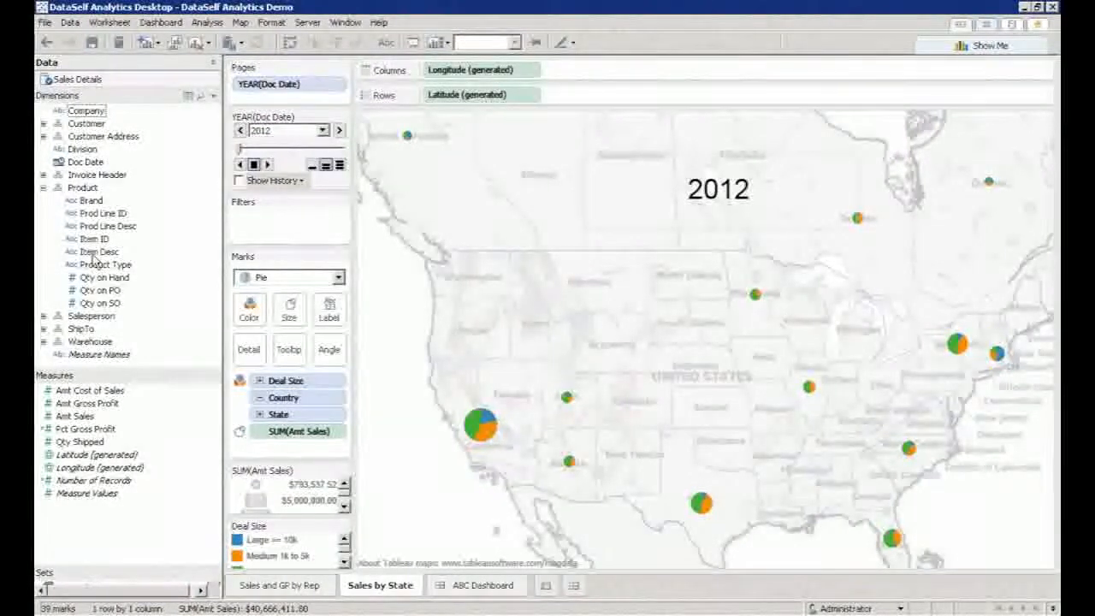
right_click(95, 254)
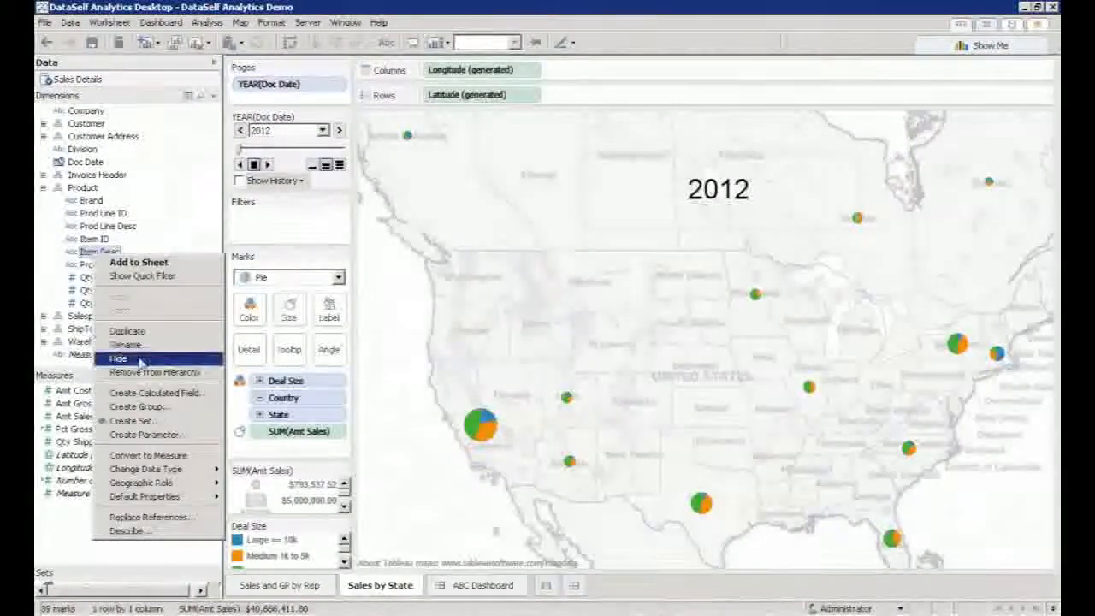
mouse_move(195, 500)
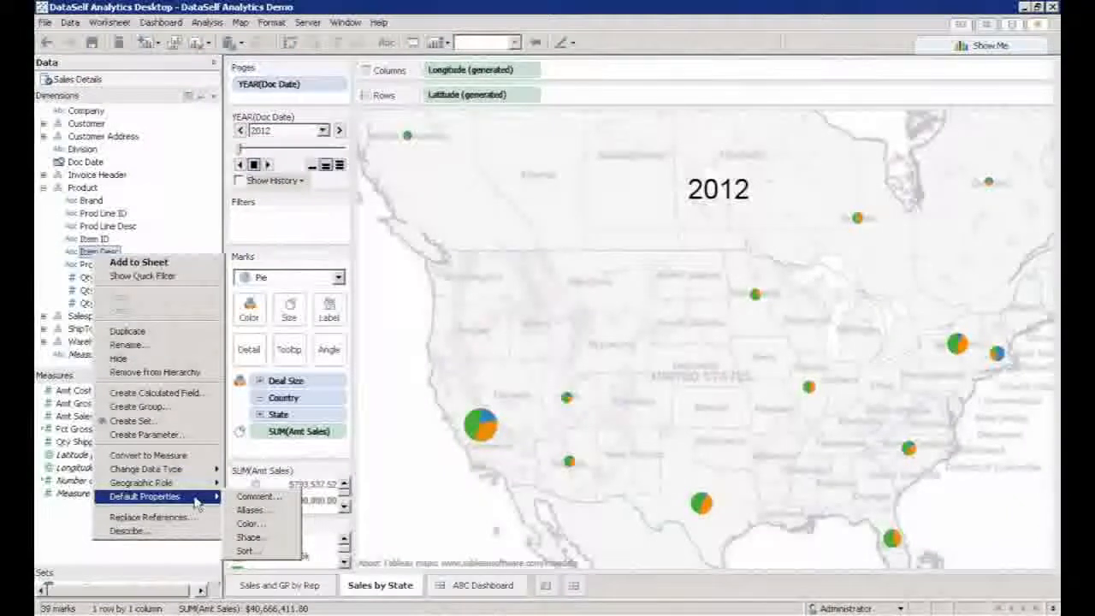
left_click(246, 496)
type("I")
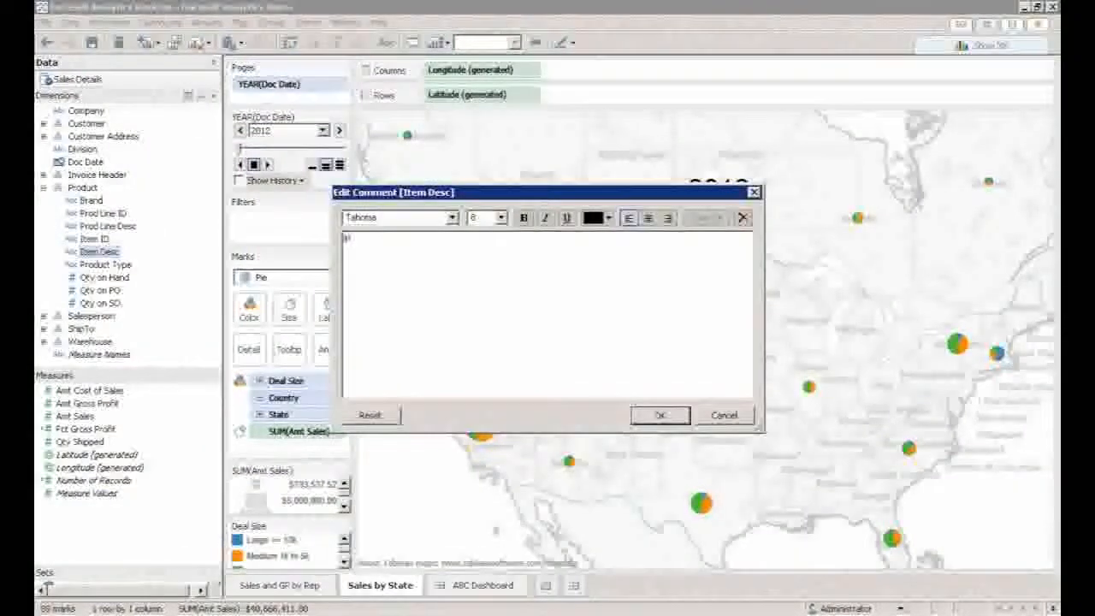
type("tem desc com")
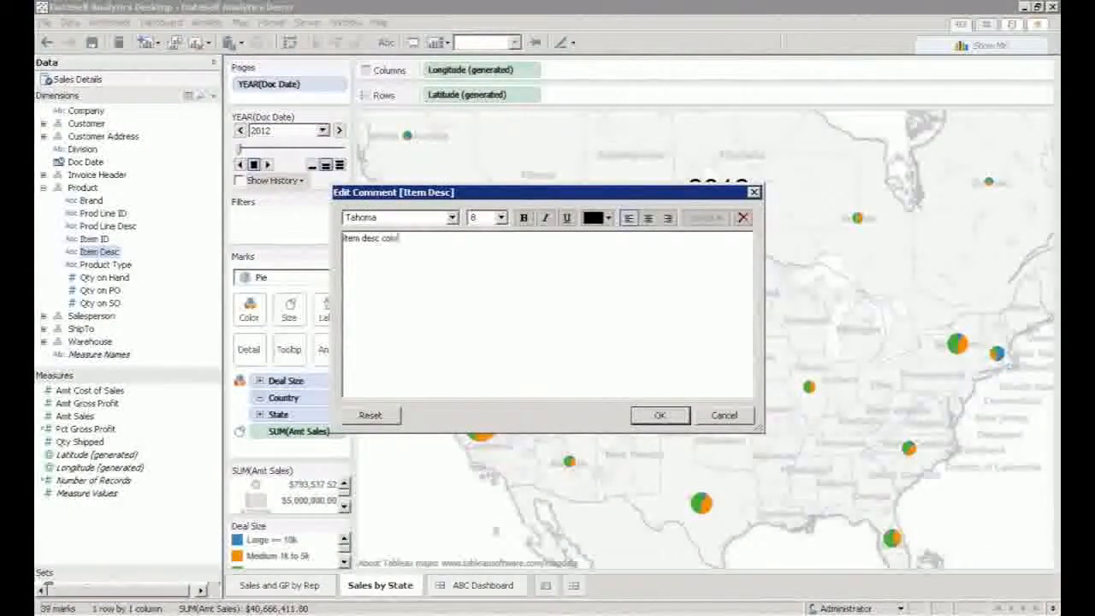
type("es lfklsdjf sjf slkd")
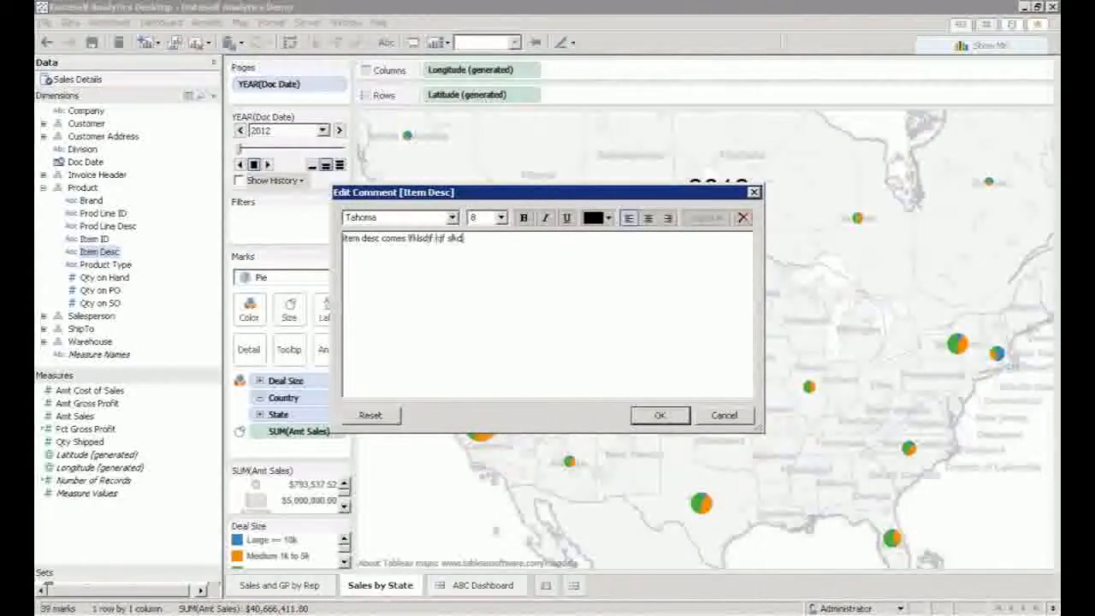
left_click(659, 415)
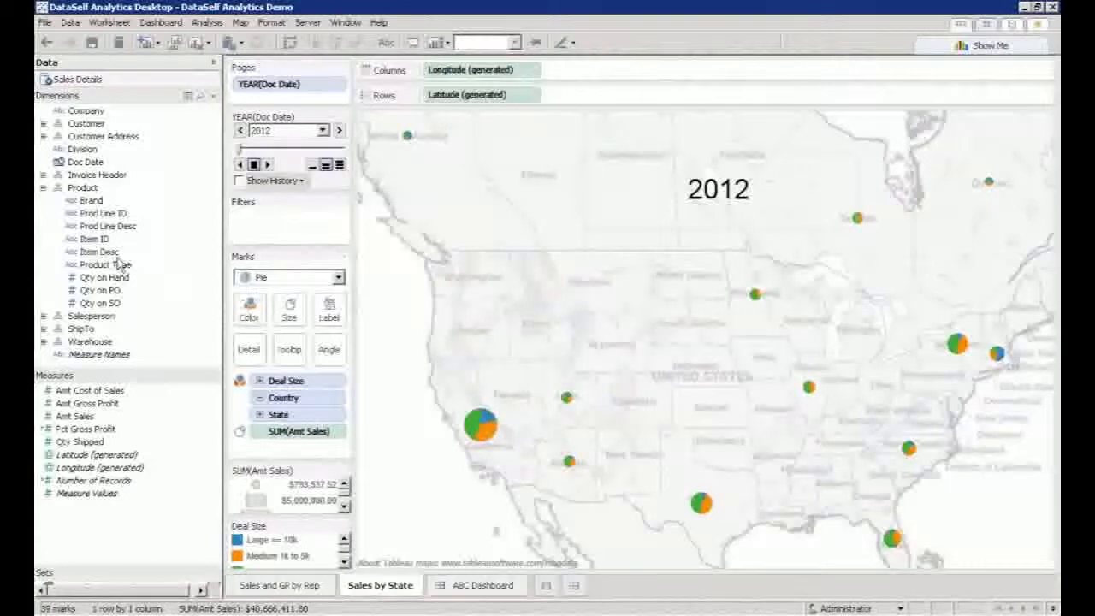
mouse_move(120, 260)
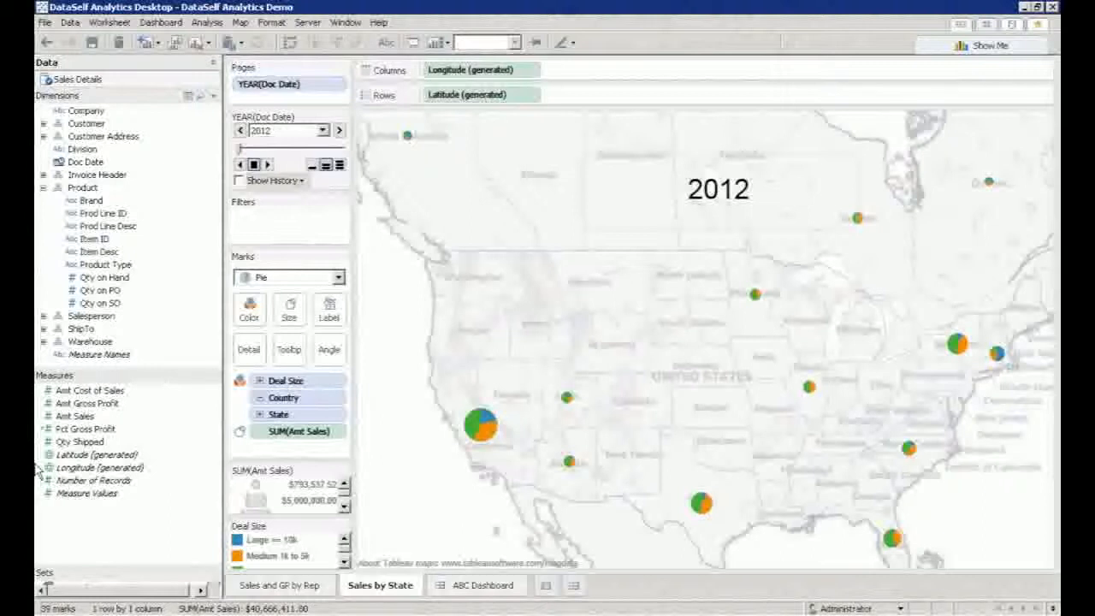
Minimize the analytics workbook, reopen the Analytics for Sage 500 131029.ppsx slide show from Downloads, and advance to the DataSelf BI Architecture slide.
left_click(1025, 8)
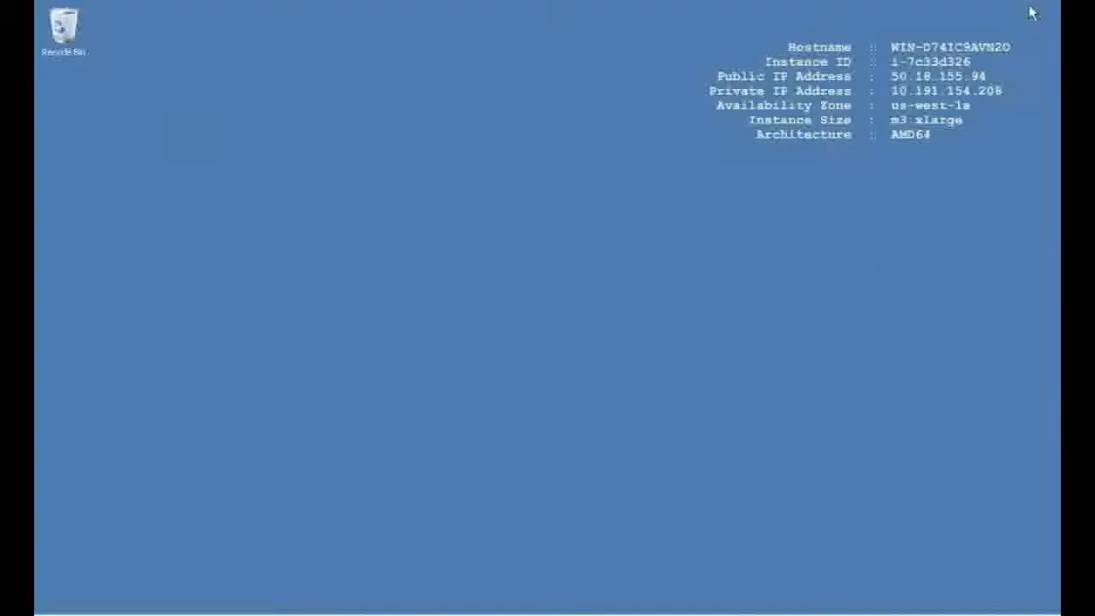
mouse_move(532, 613)
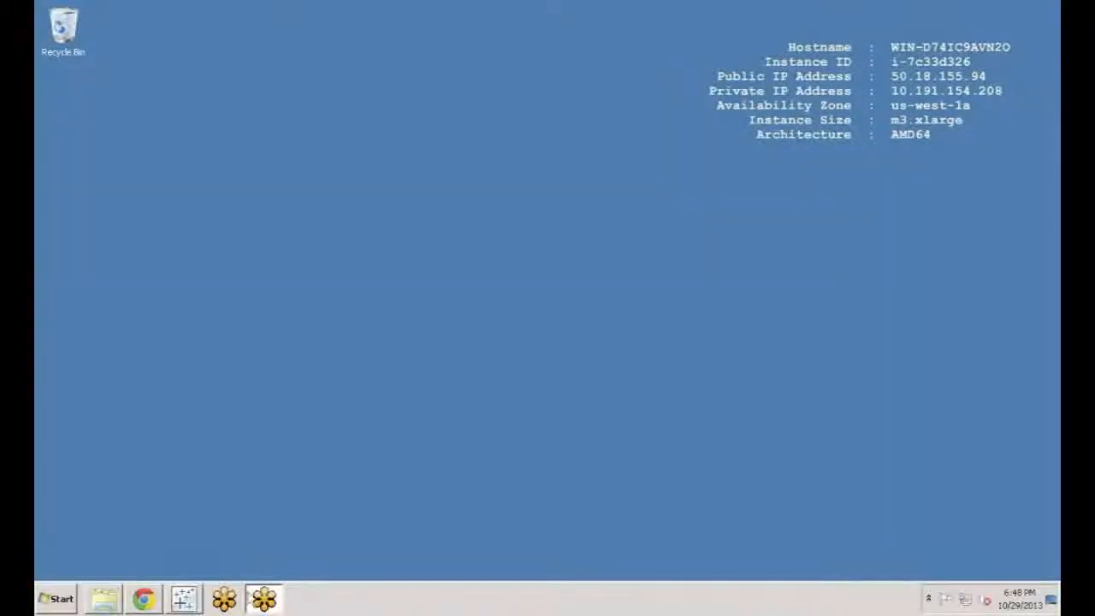
left_click(104, 598)
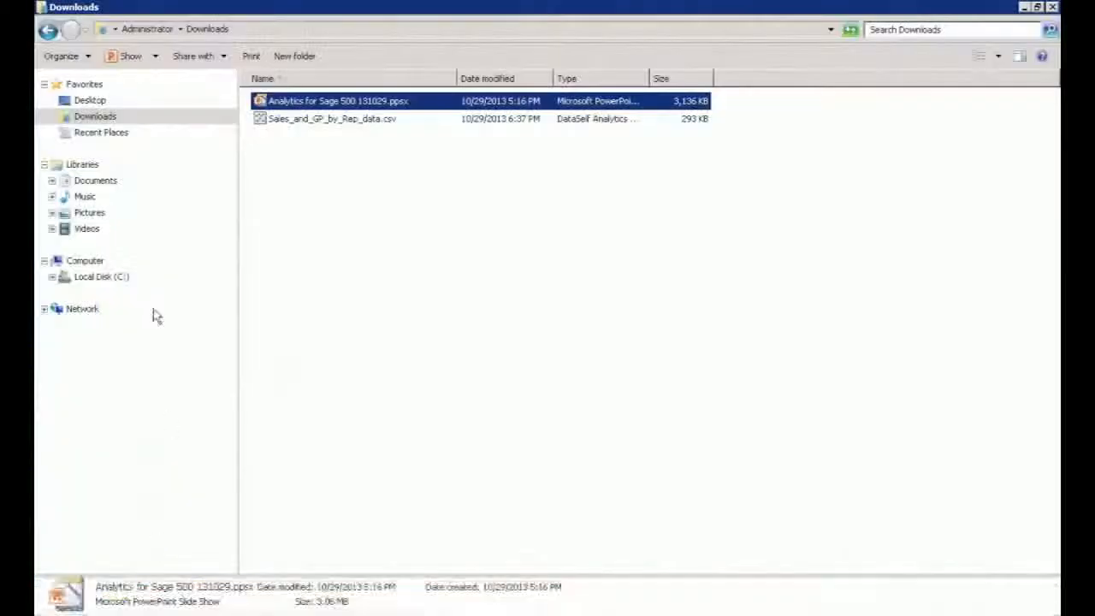
double_click(293, 106)
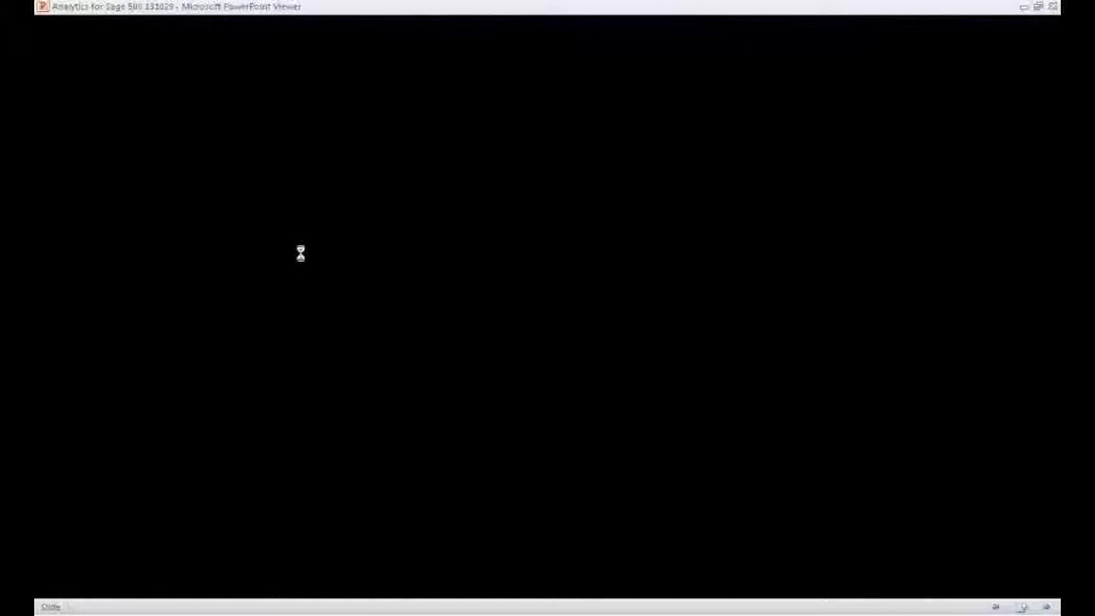
scroll(354, 517, "down", 10)
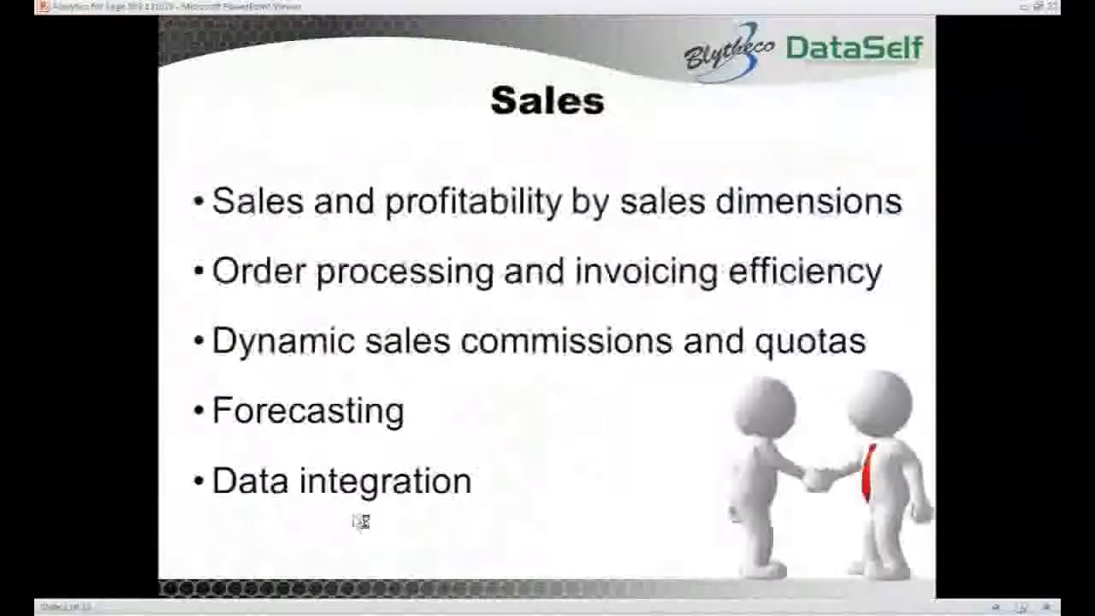
scroll(354, 517, "down", 1)
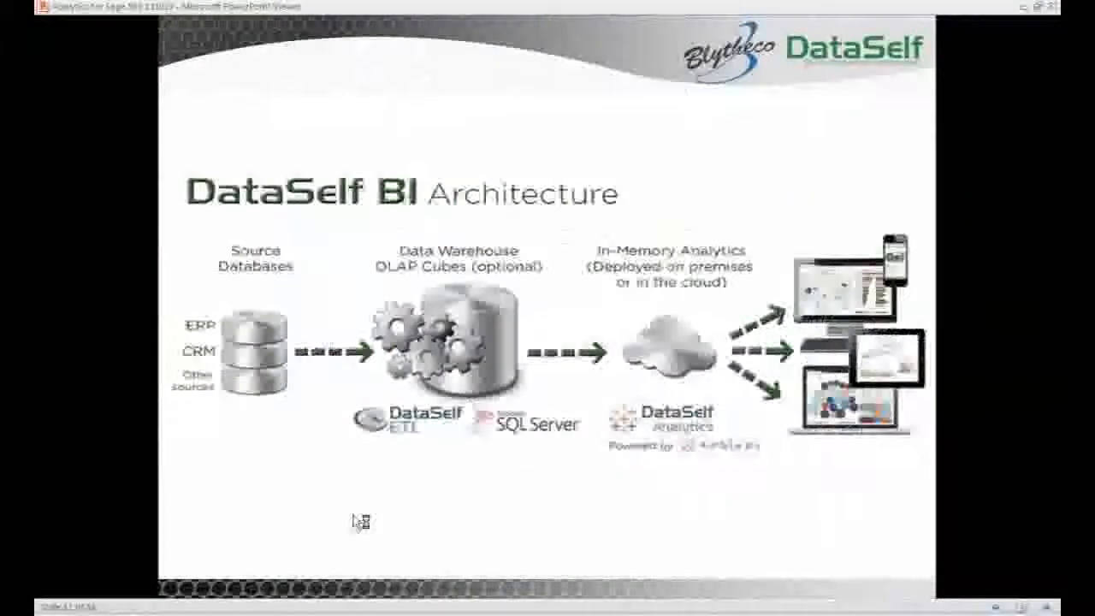